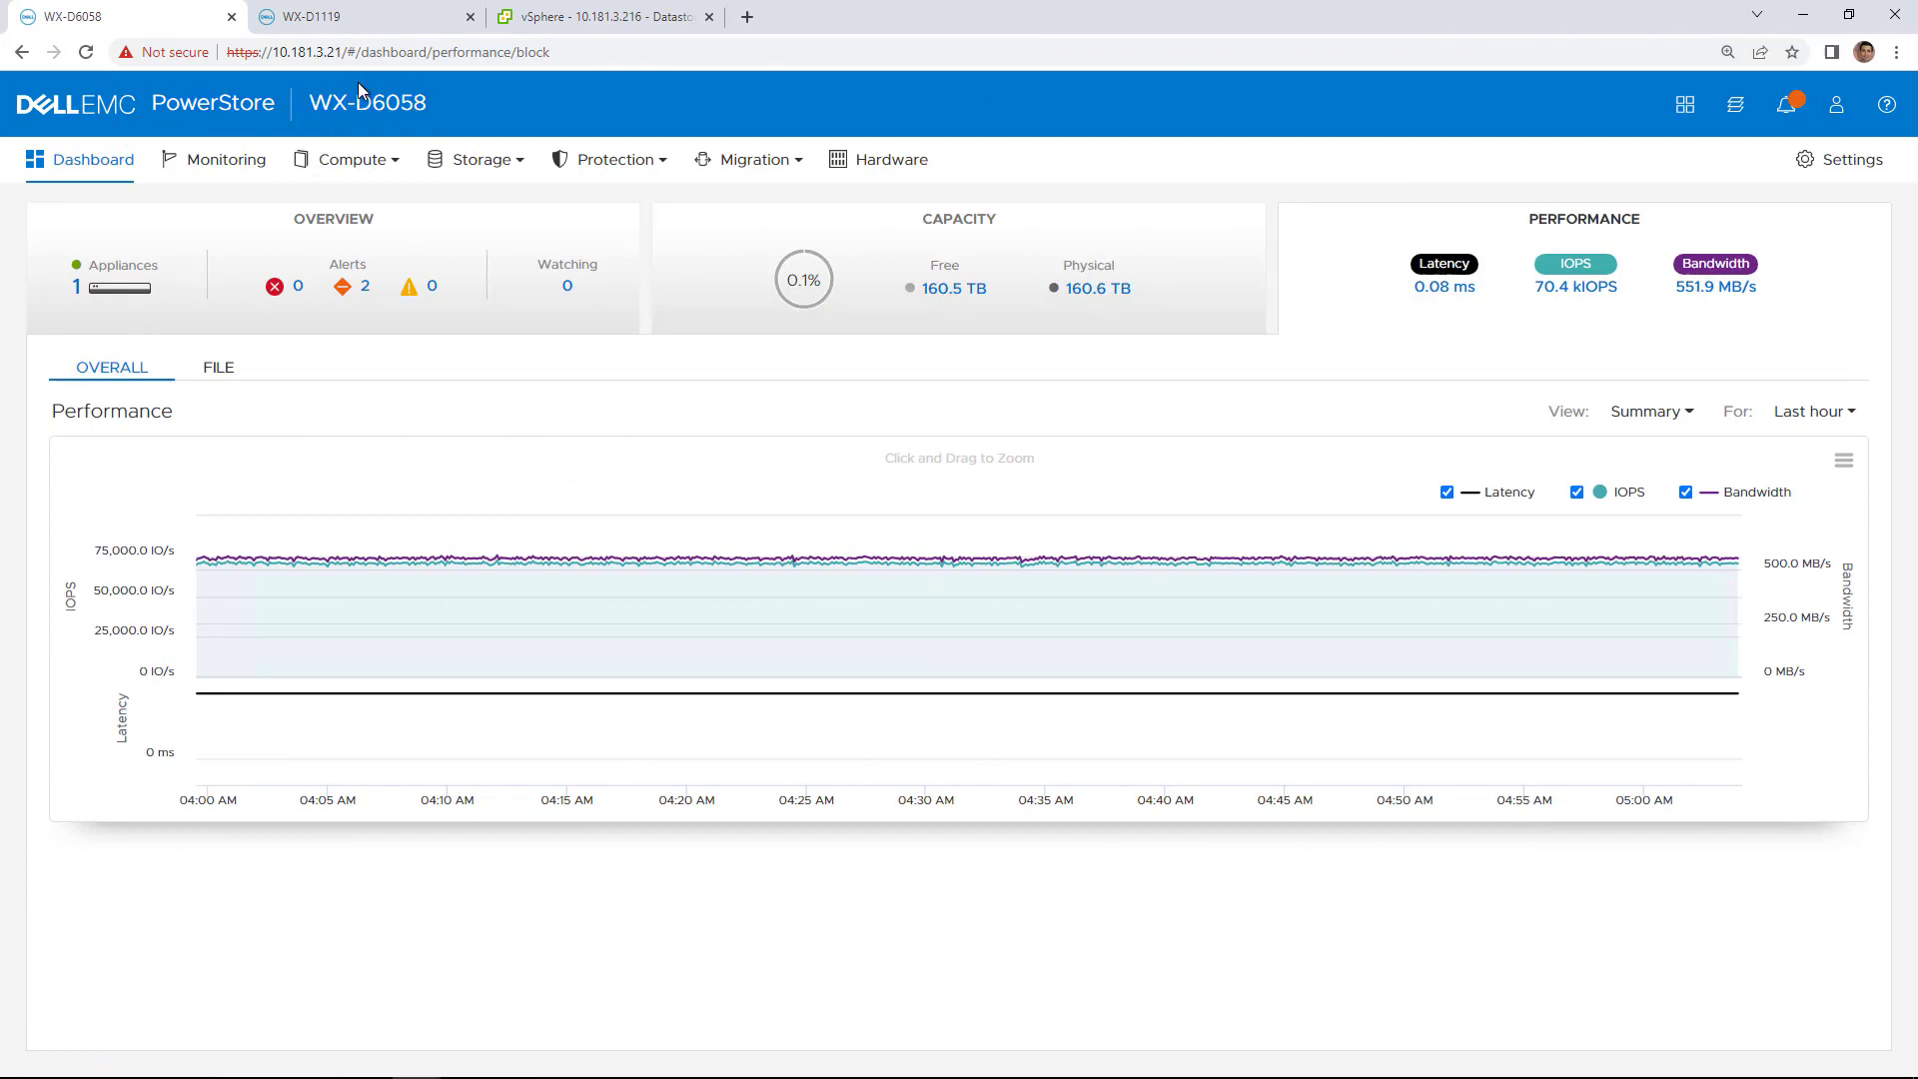
Check the file mobility network addresses on the WX-D1119 cluster.
click(345, 21)
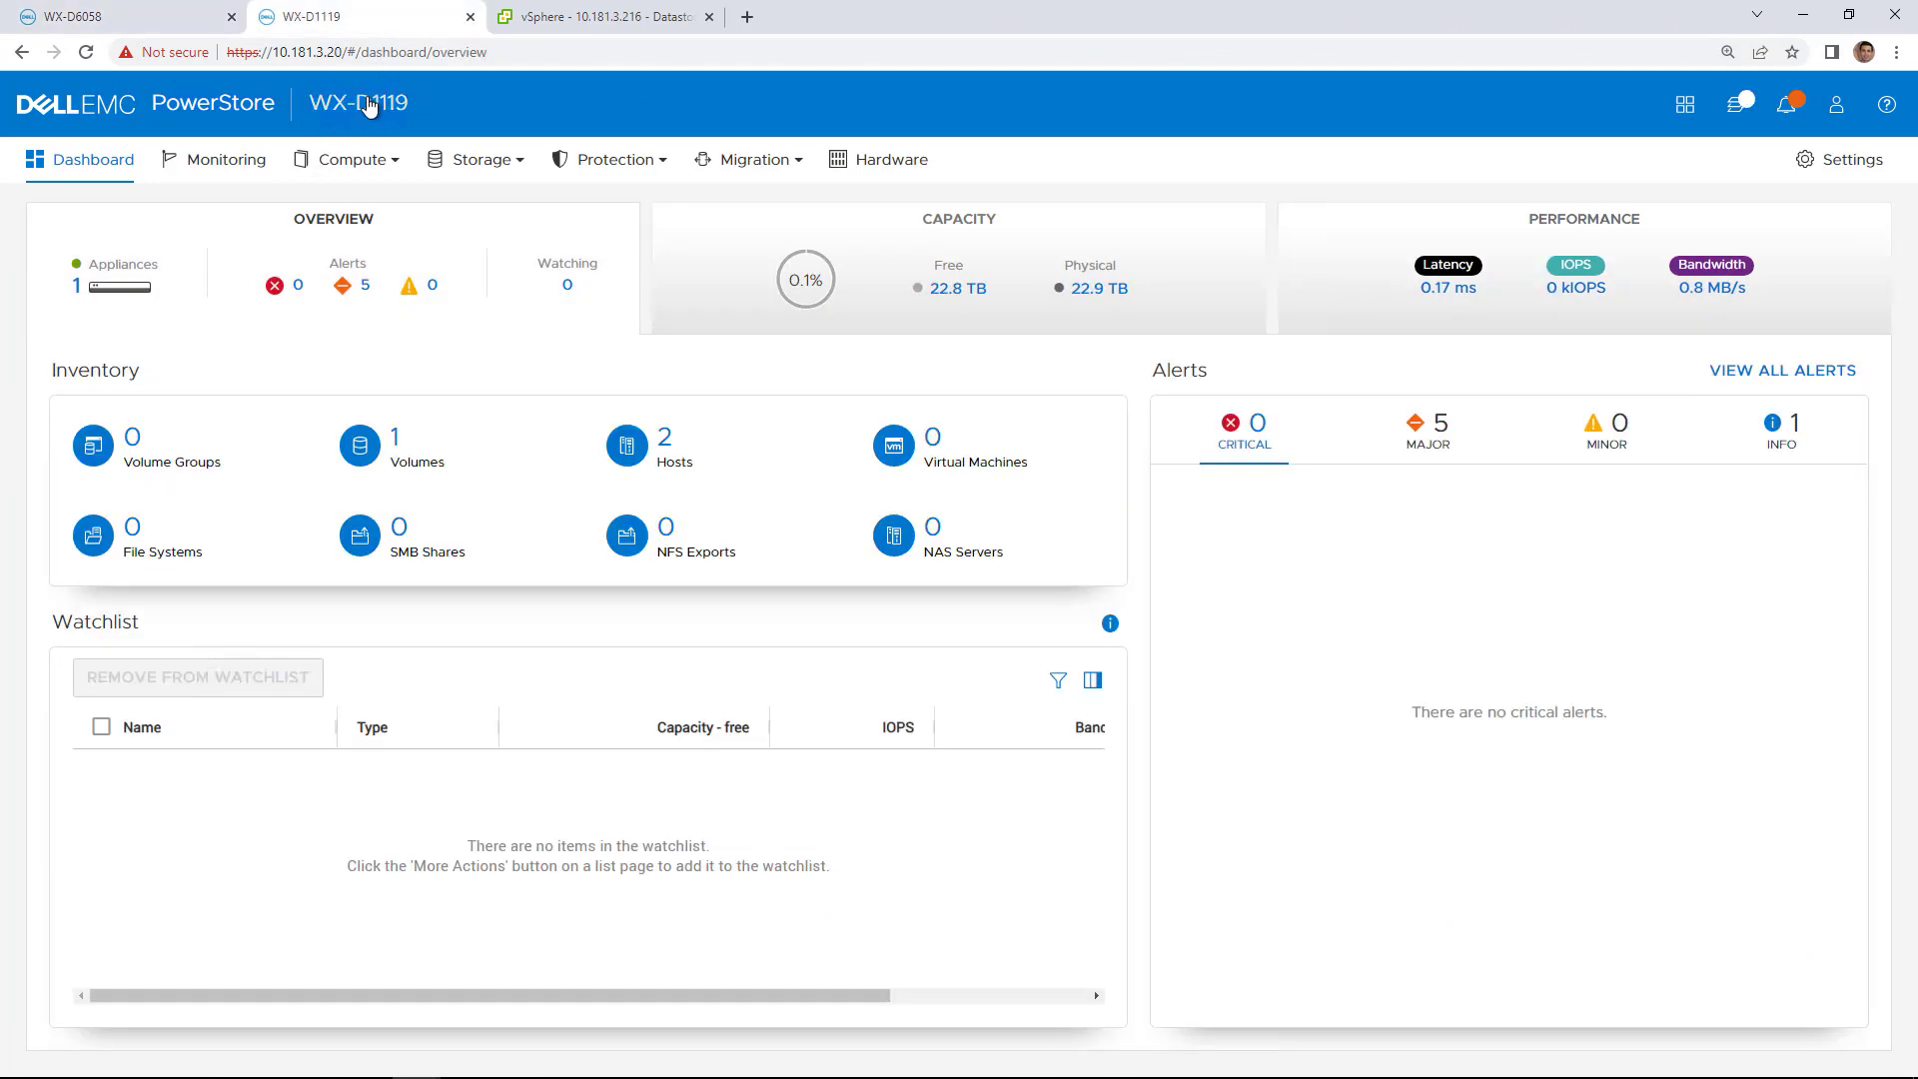
click(1820, 165)
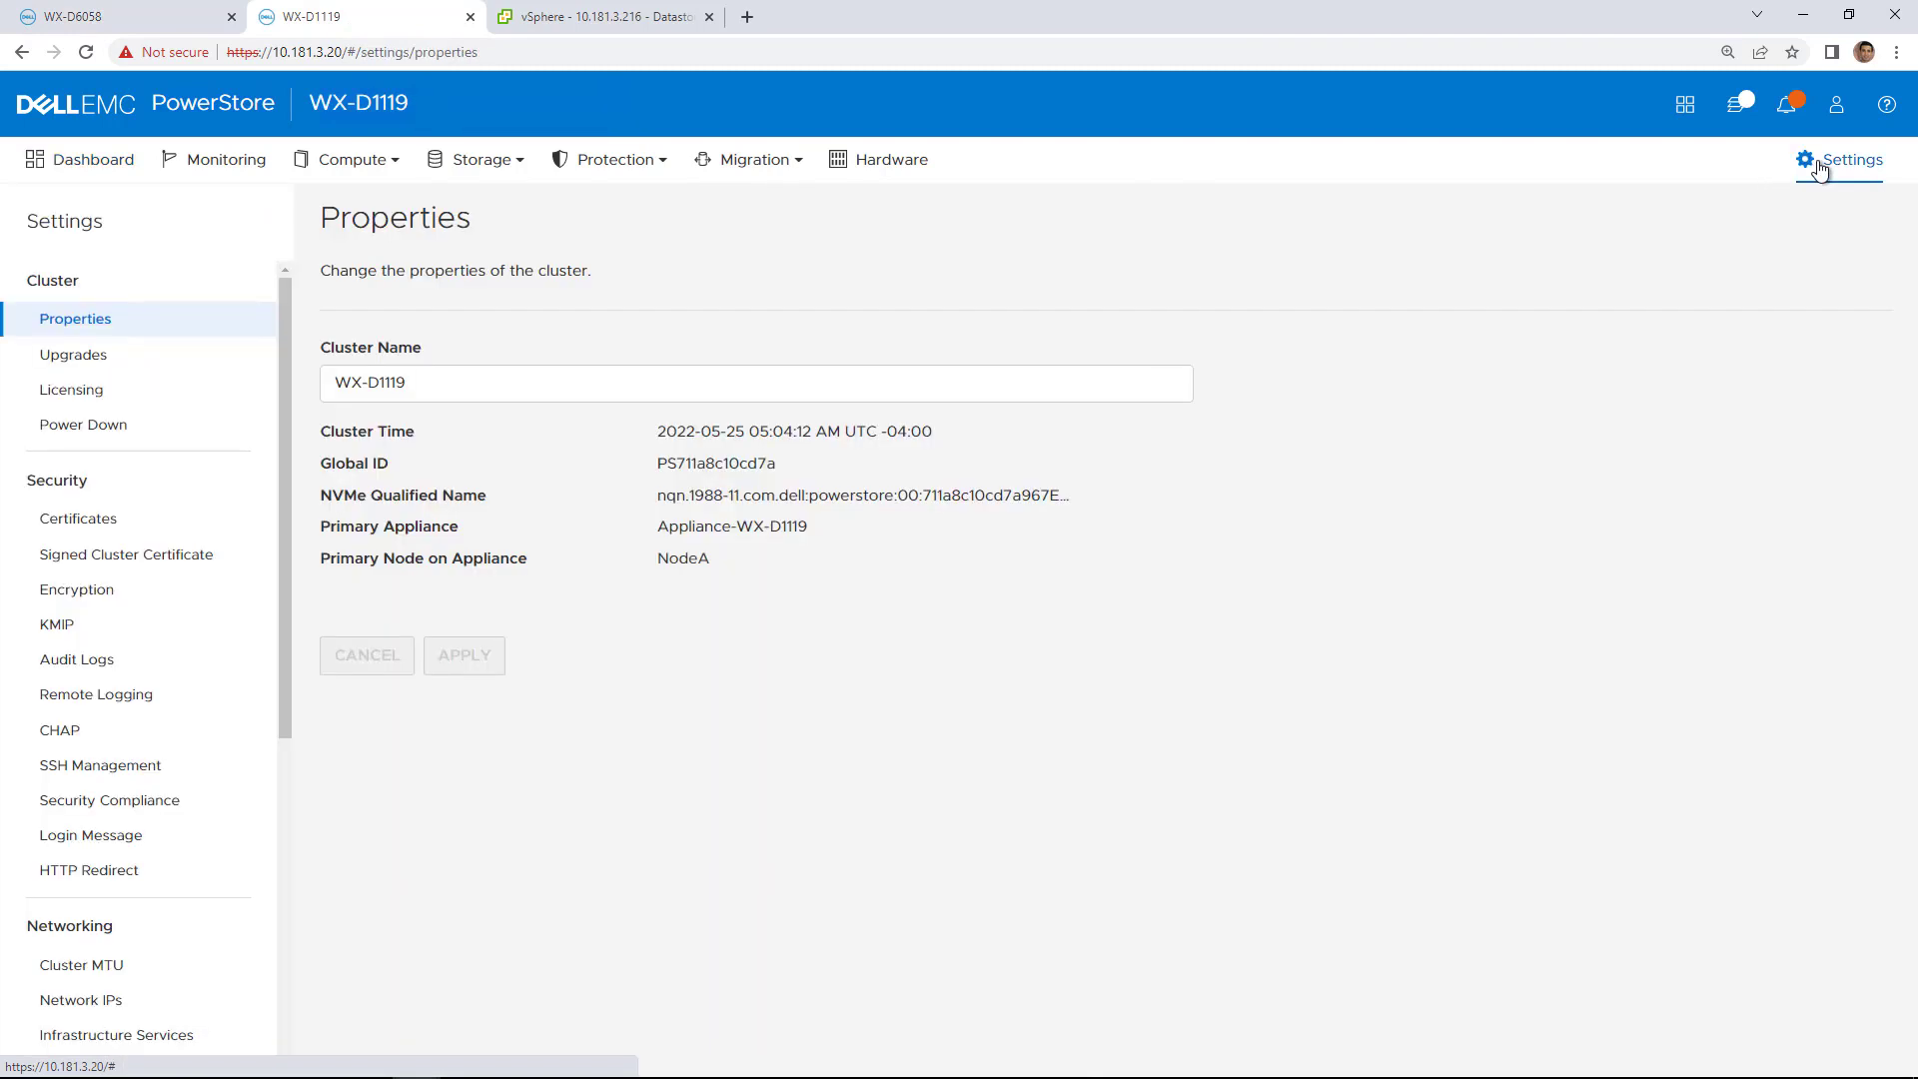
click(100, 1002)
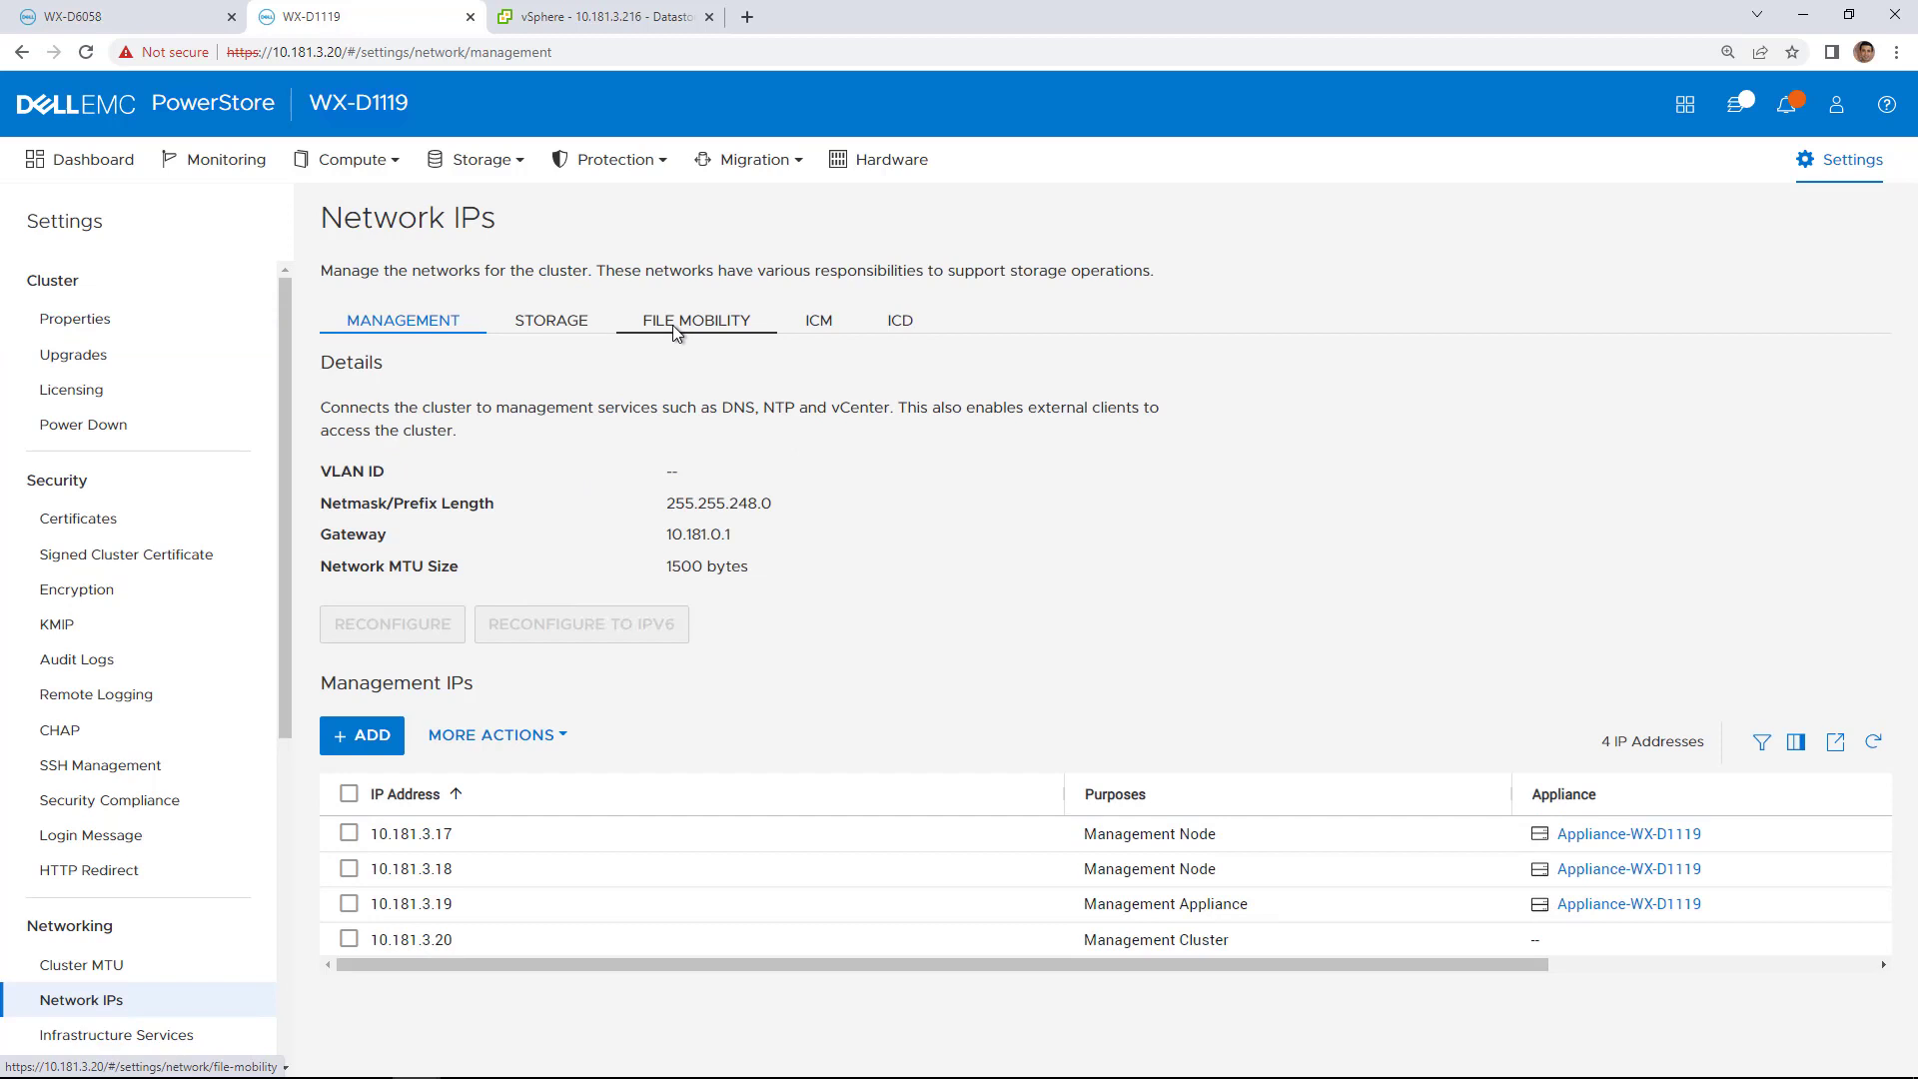
click(673, 323)
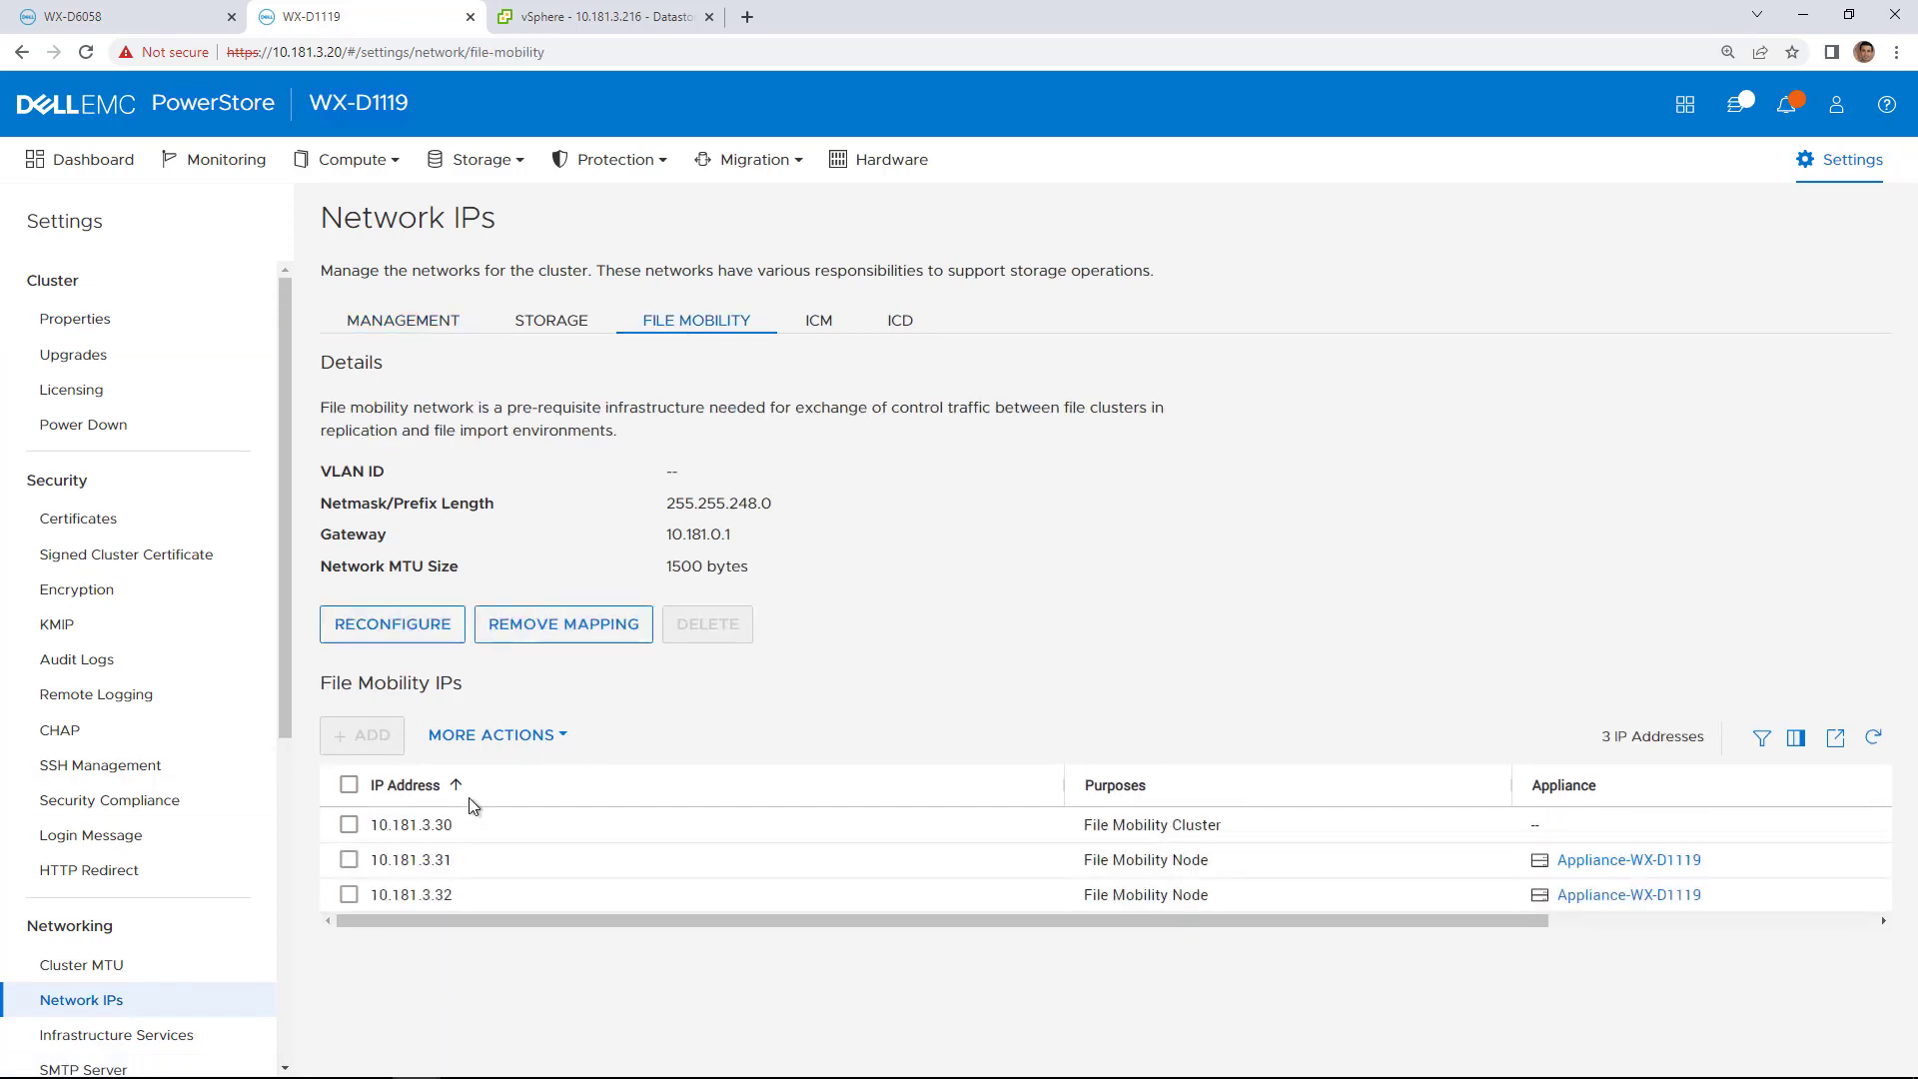
Check WX-D6058's file mobility network addresses, then list its remote systems showing WX-D1119.
click(169, 19)
click(1842, 162)
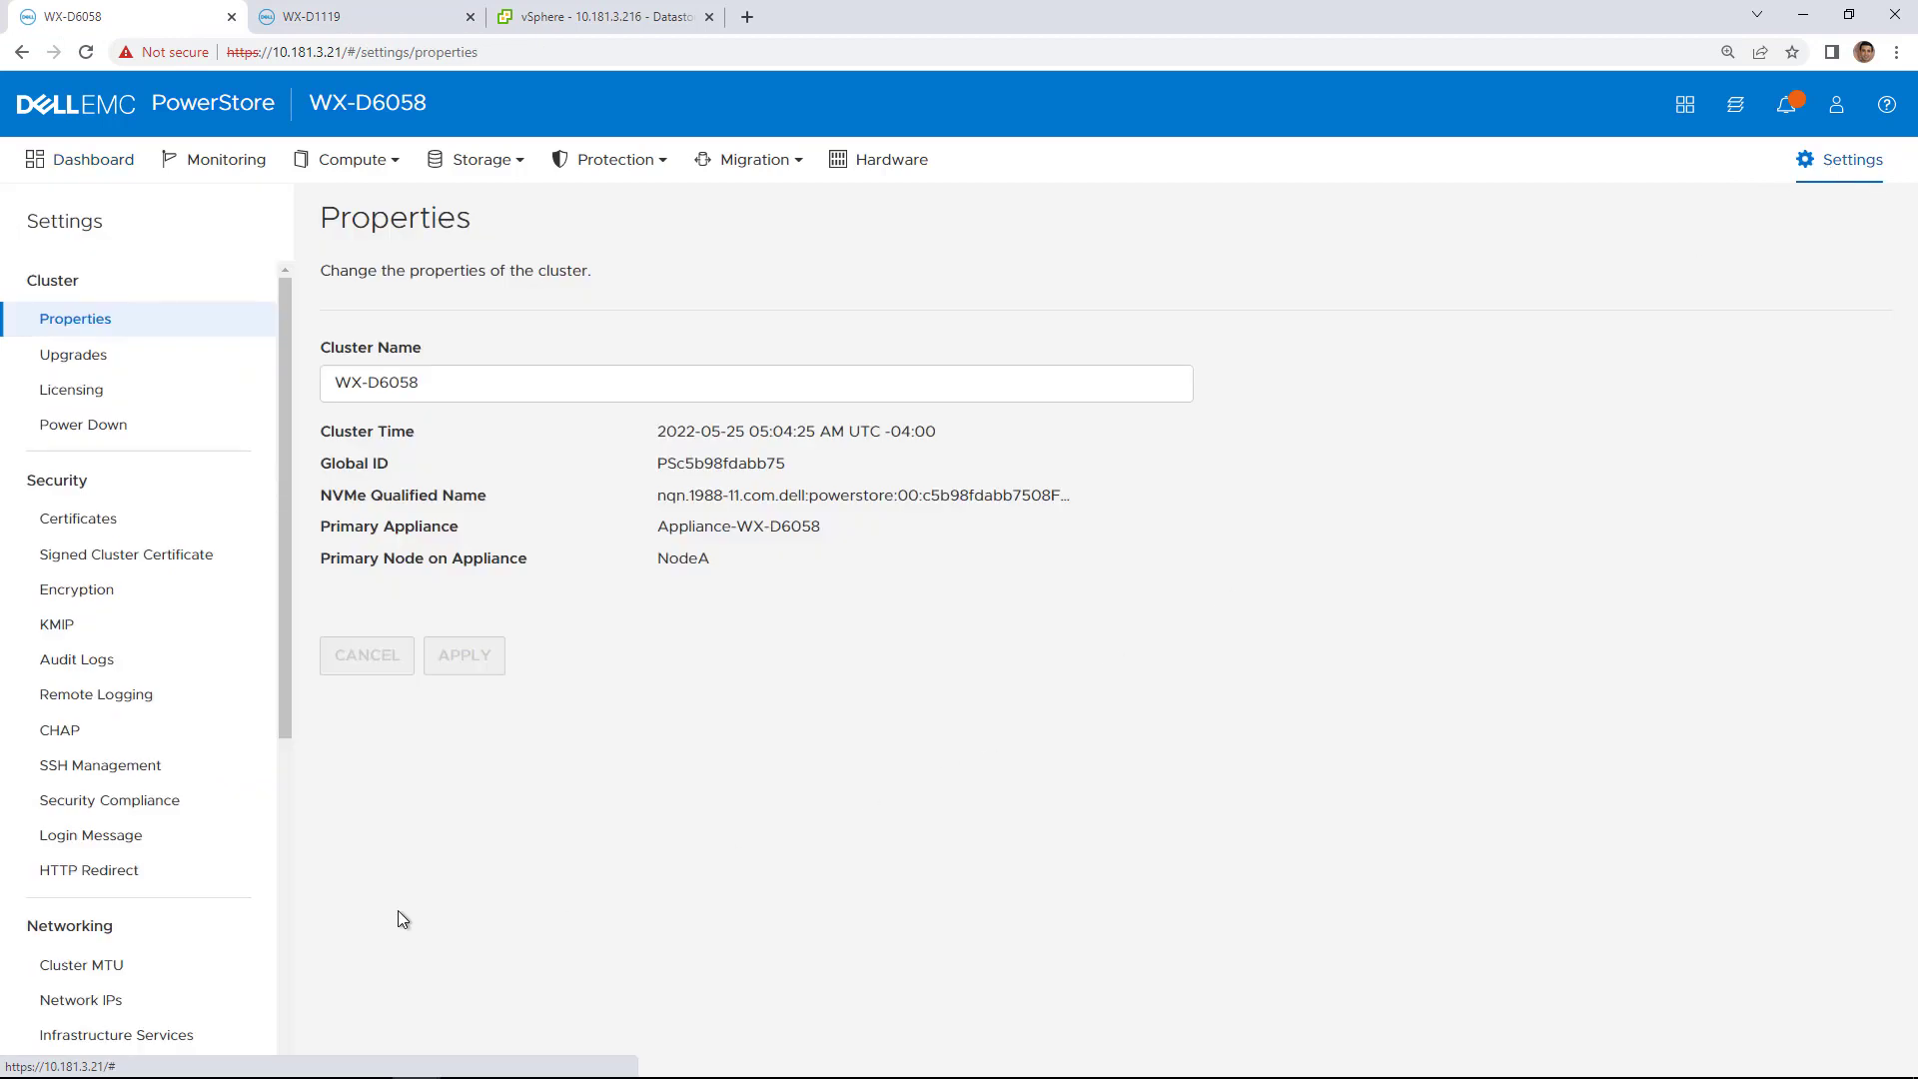
click(142, 997)
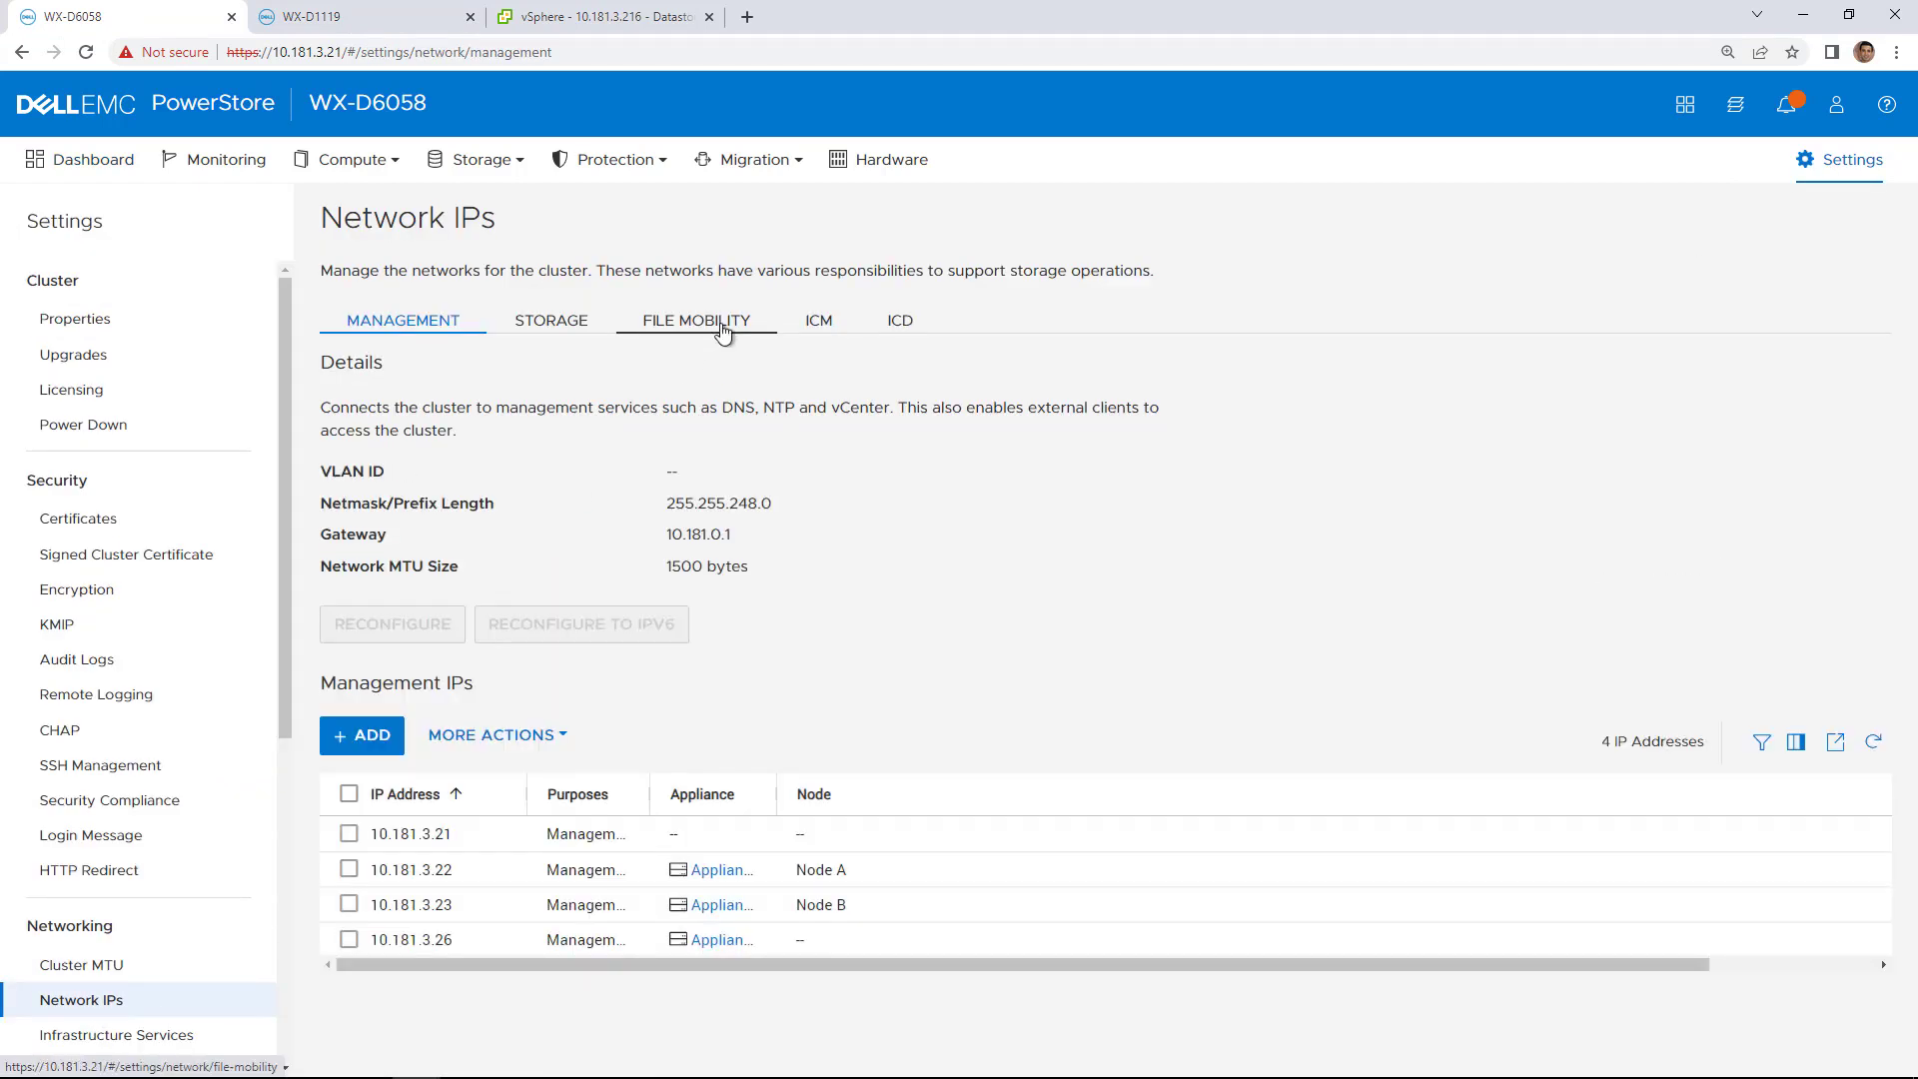
click(723, 333)
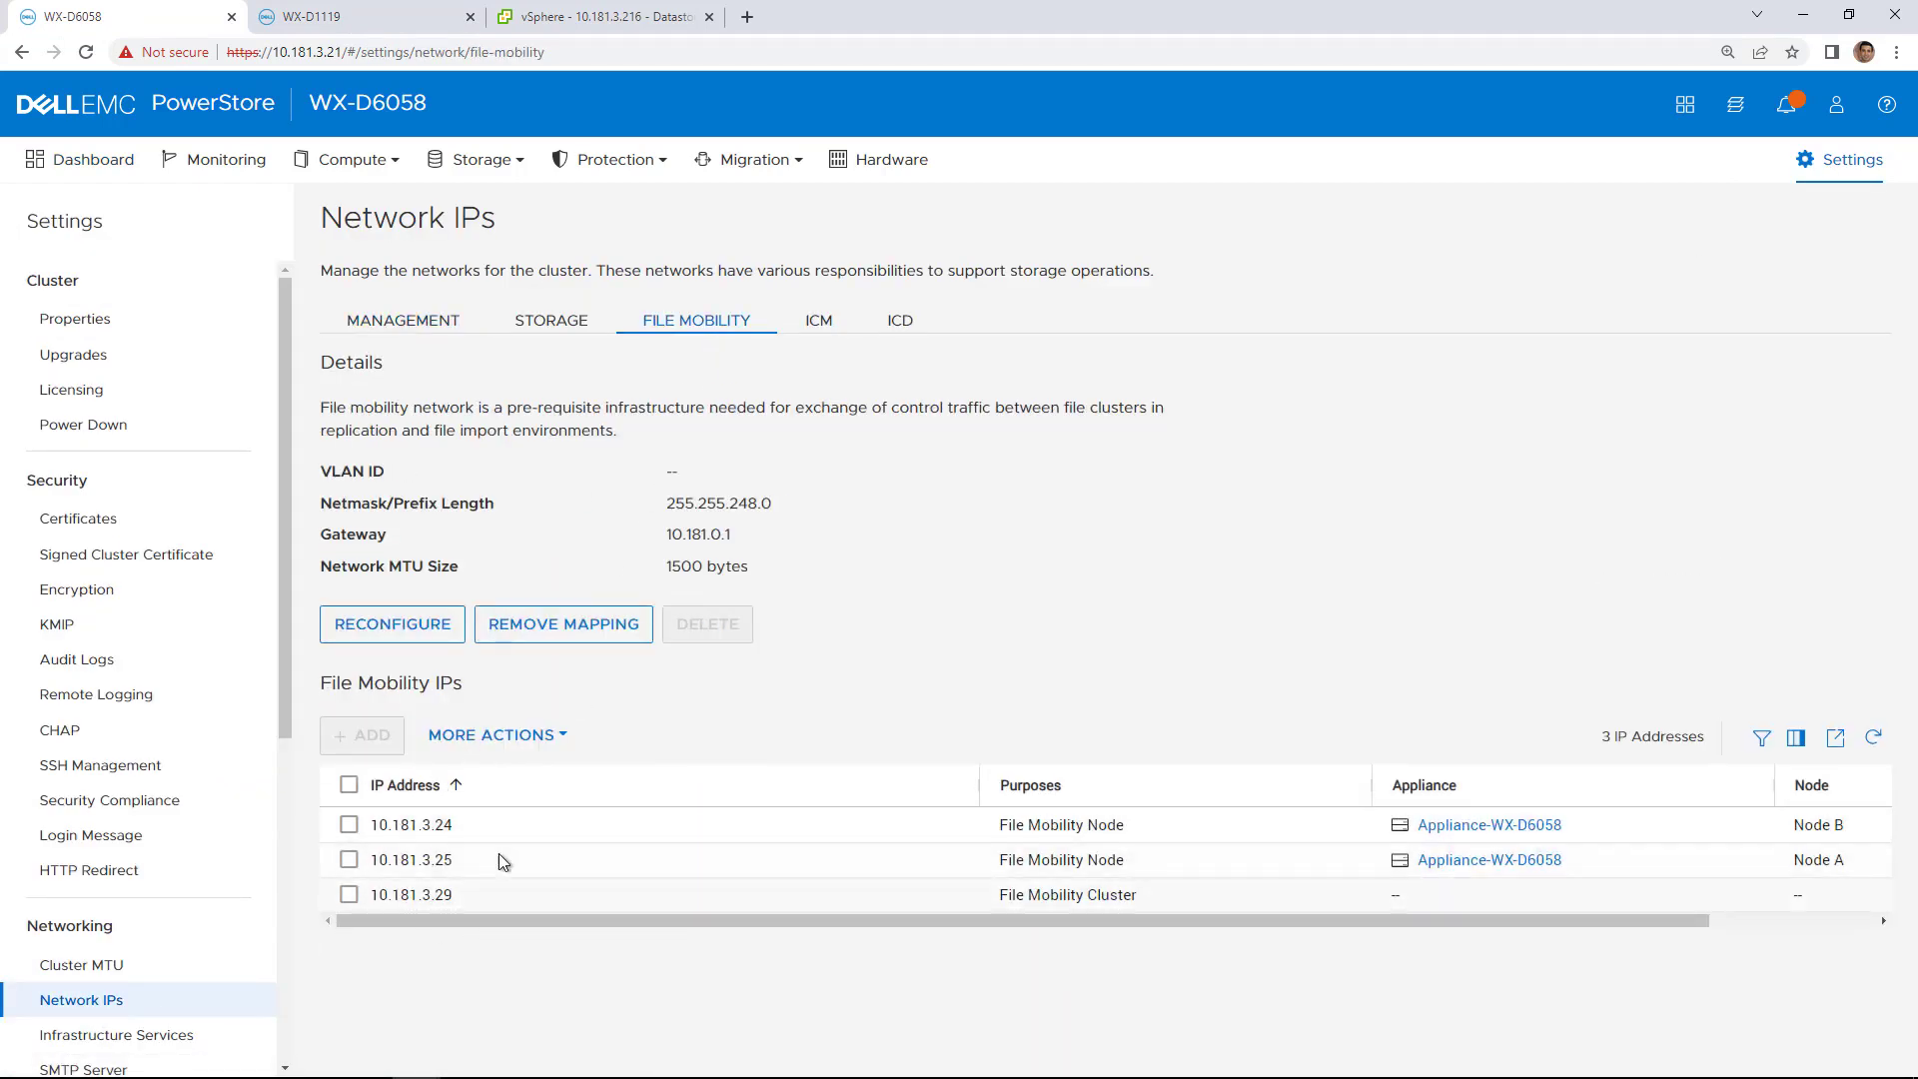
click(580, 167)
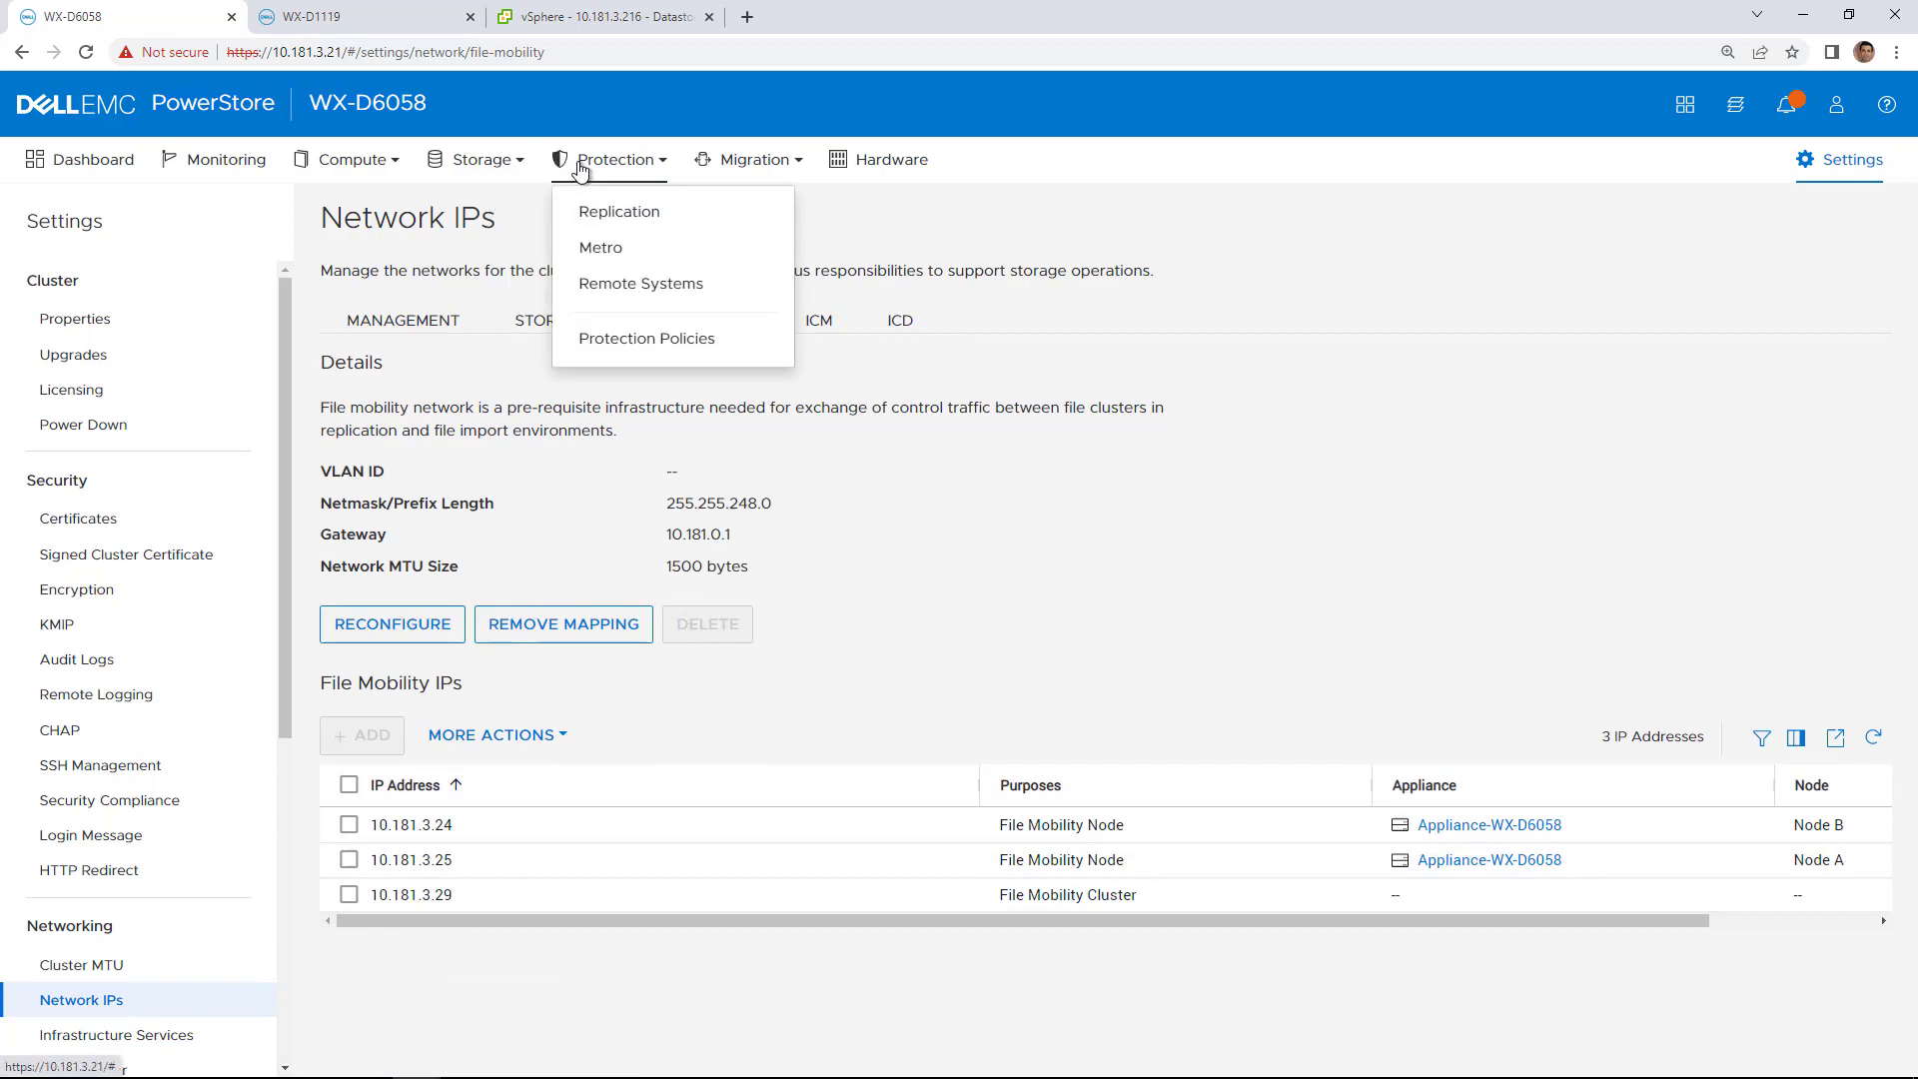
click(649, 286)
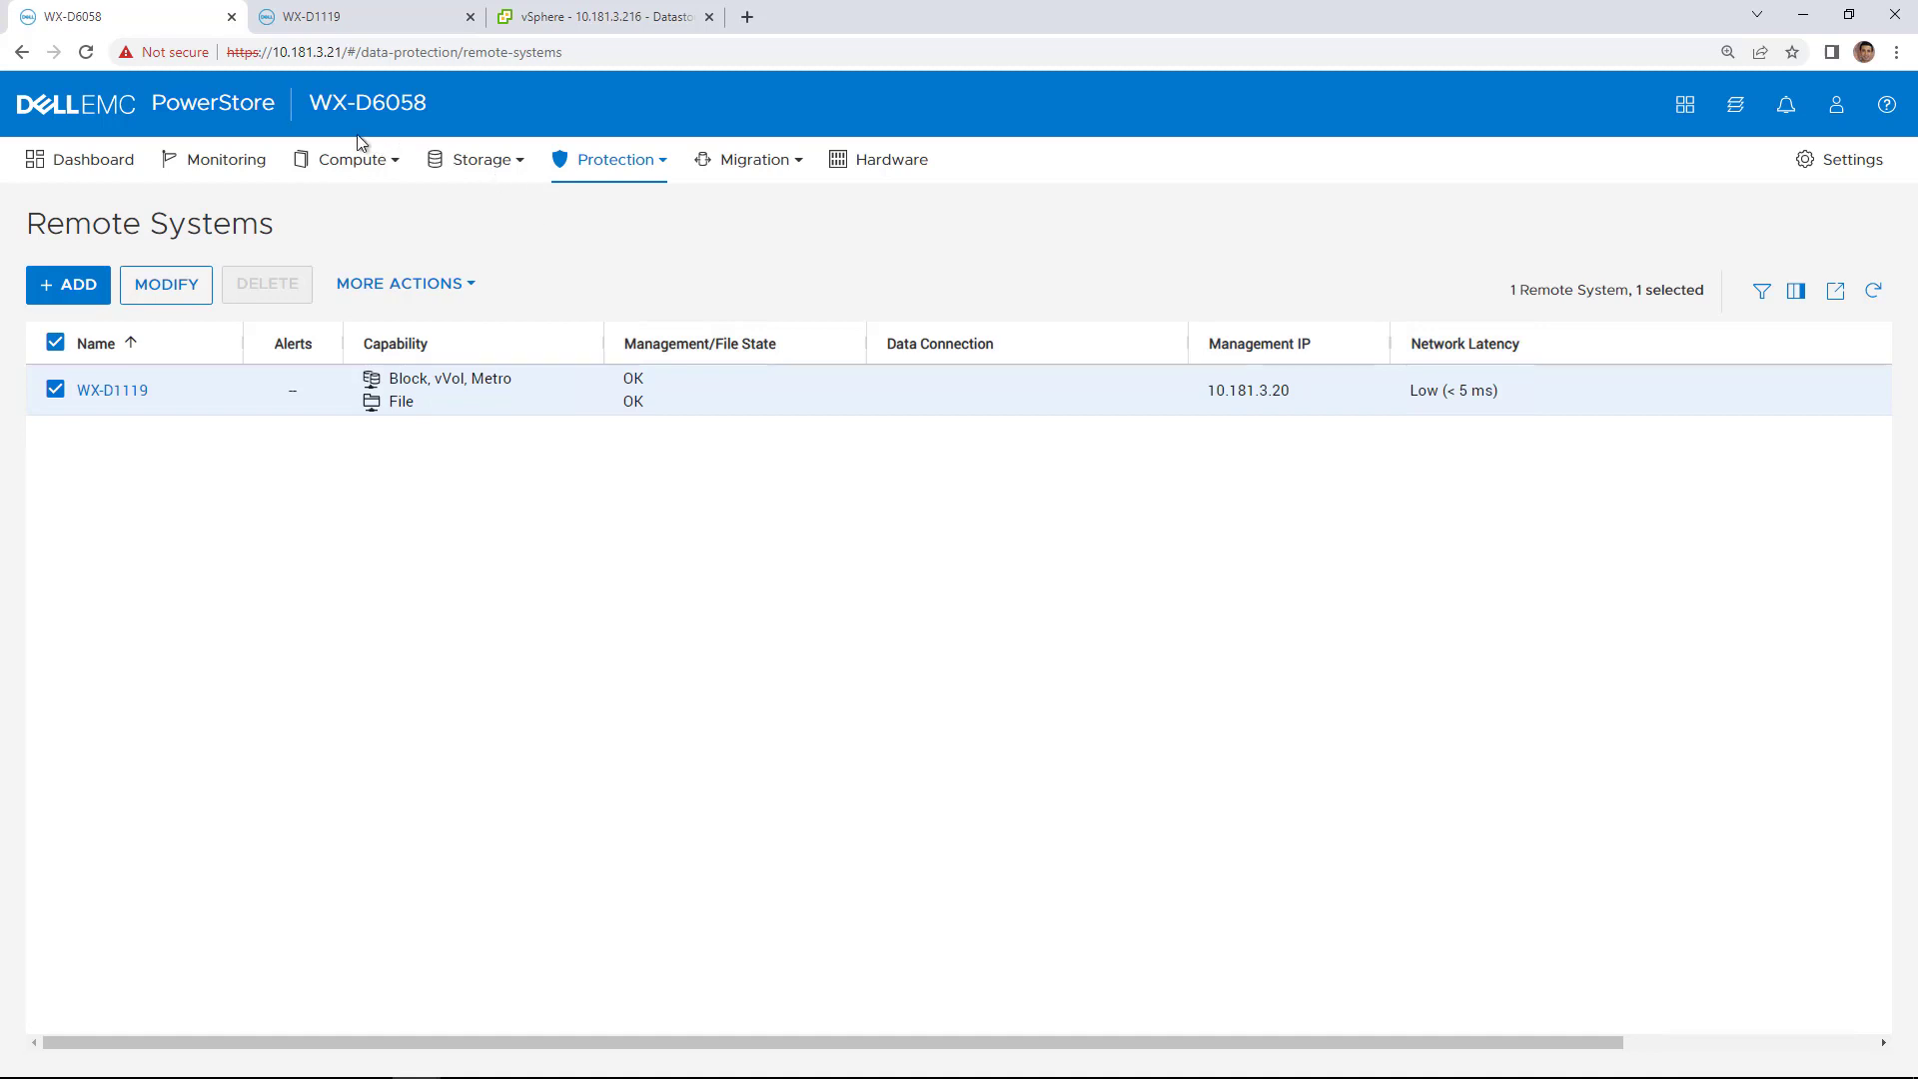
Show the NAS01 server's latency and IOPS performance charts.
click(464, 164)
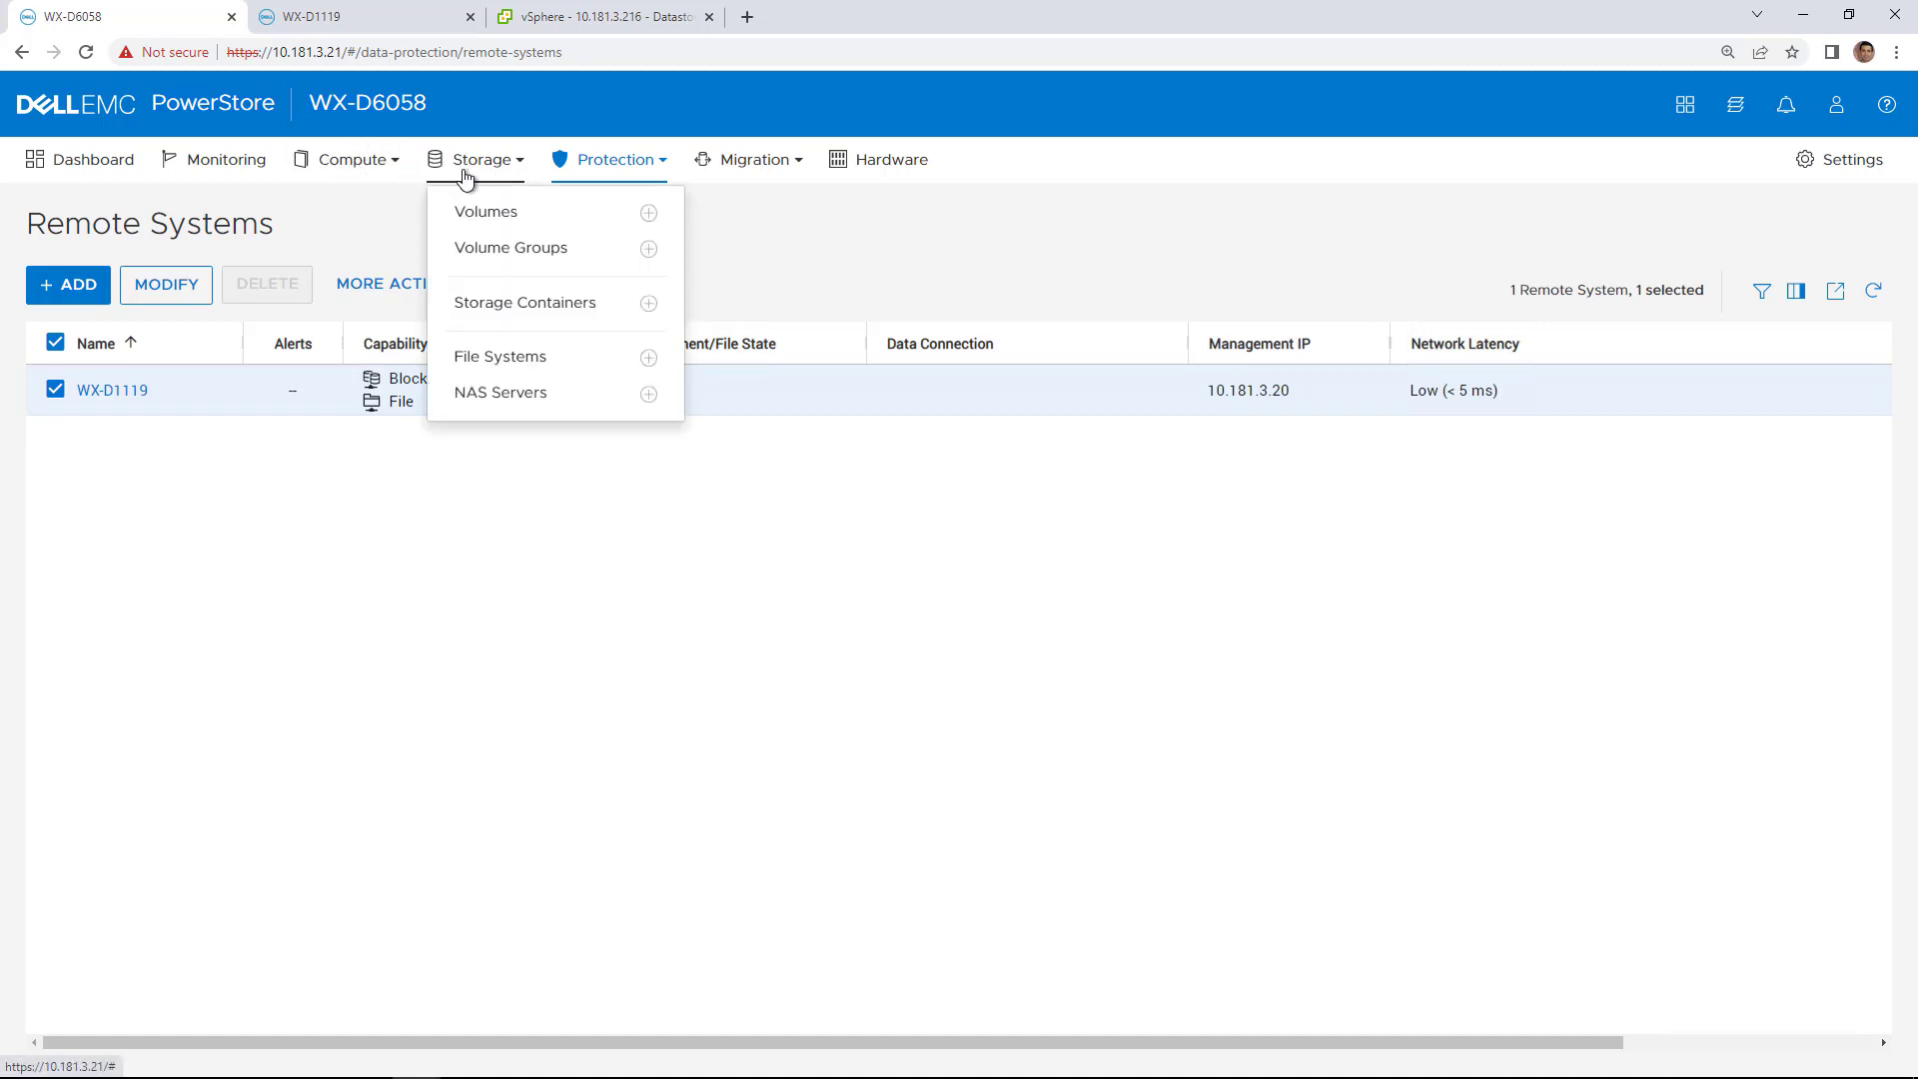
click(507, 392)
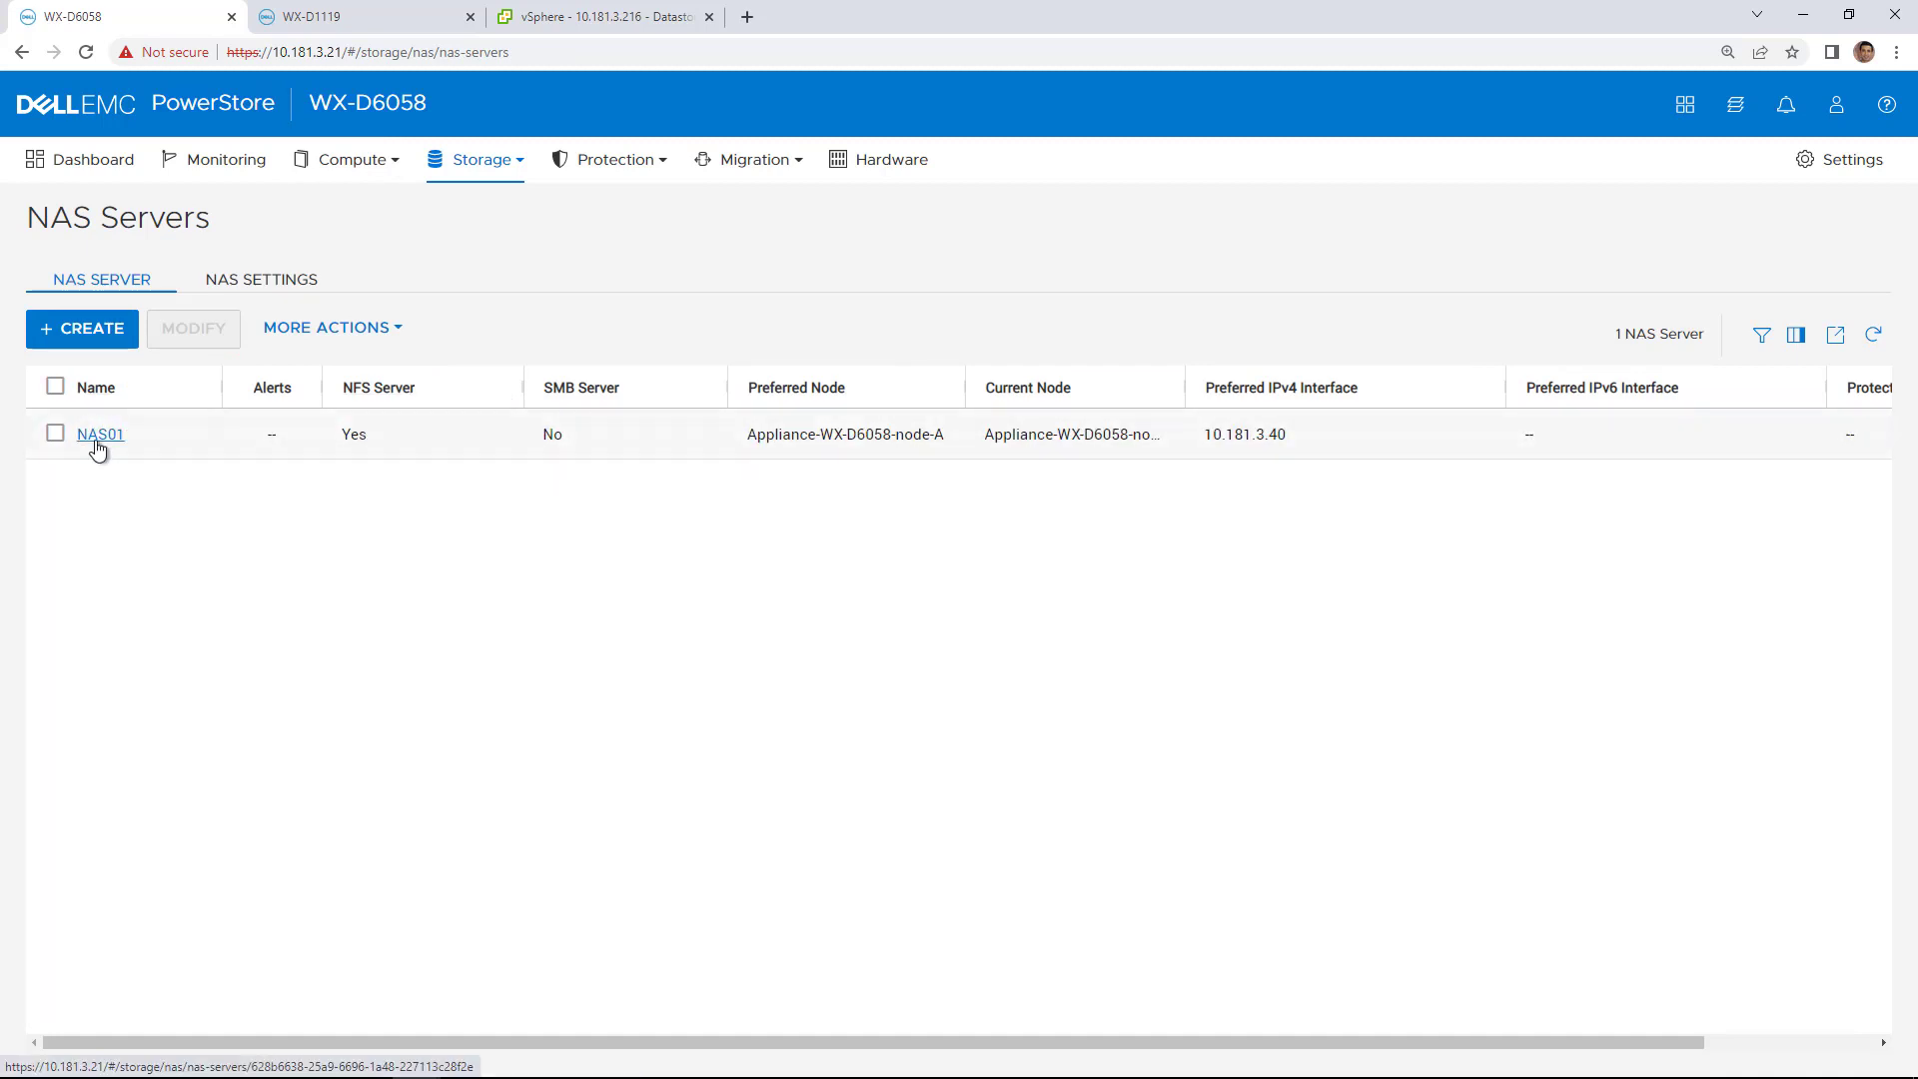
click(97, 442)
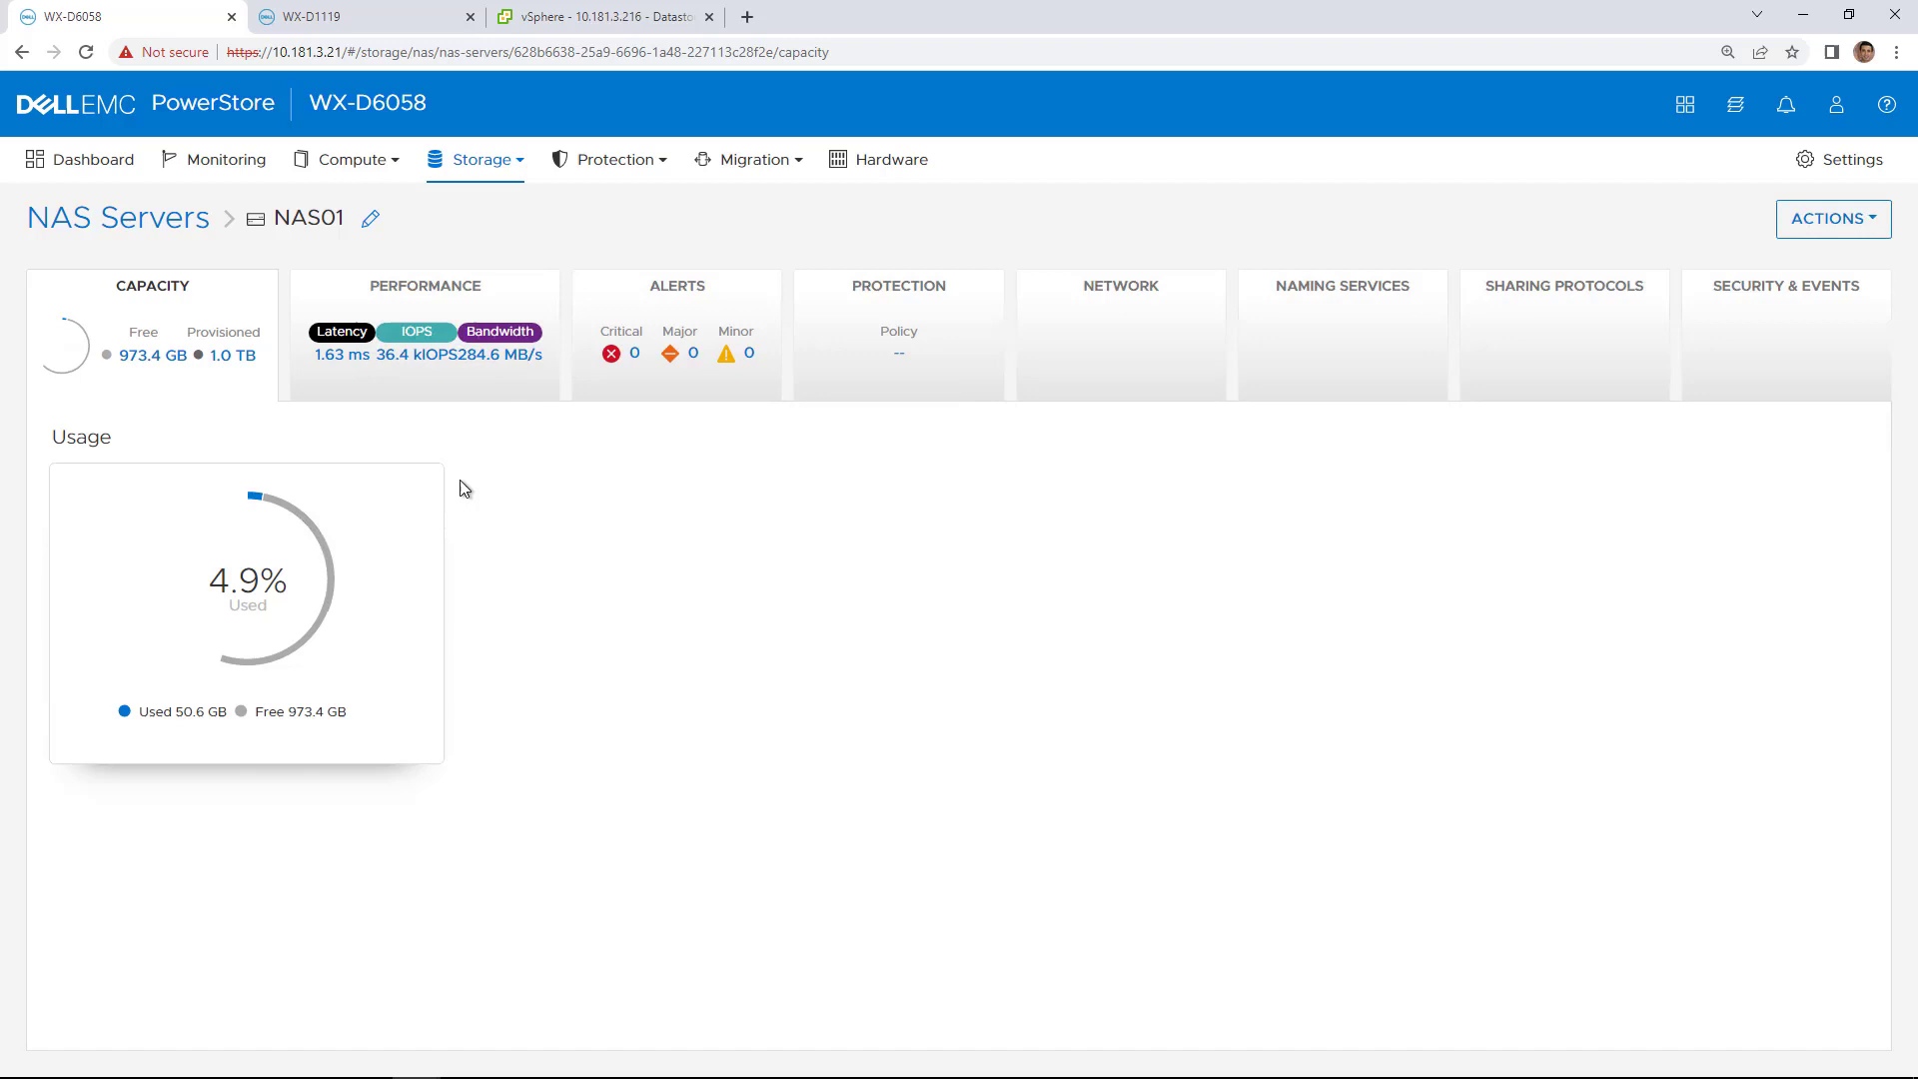
click(409, 389)
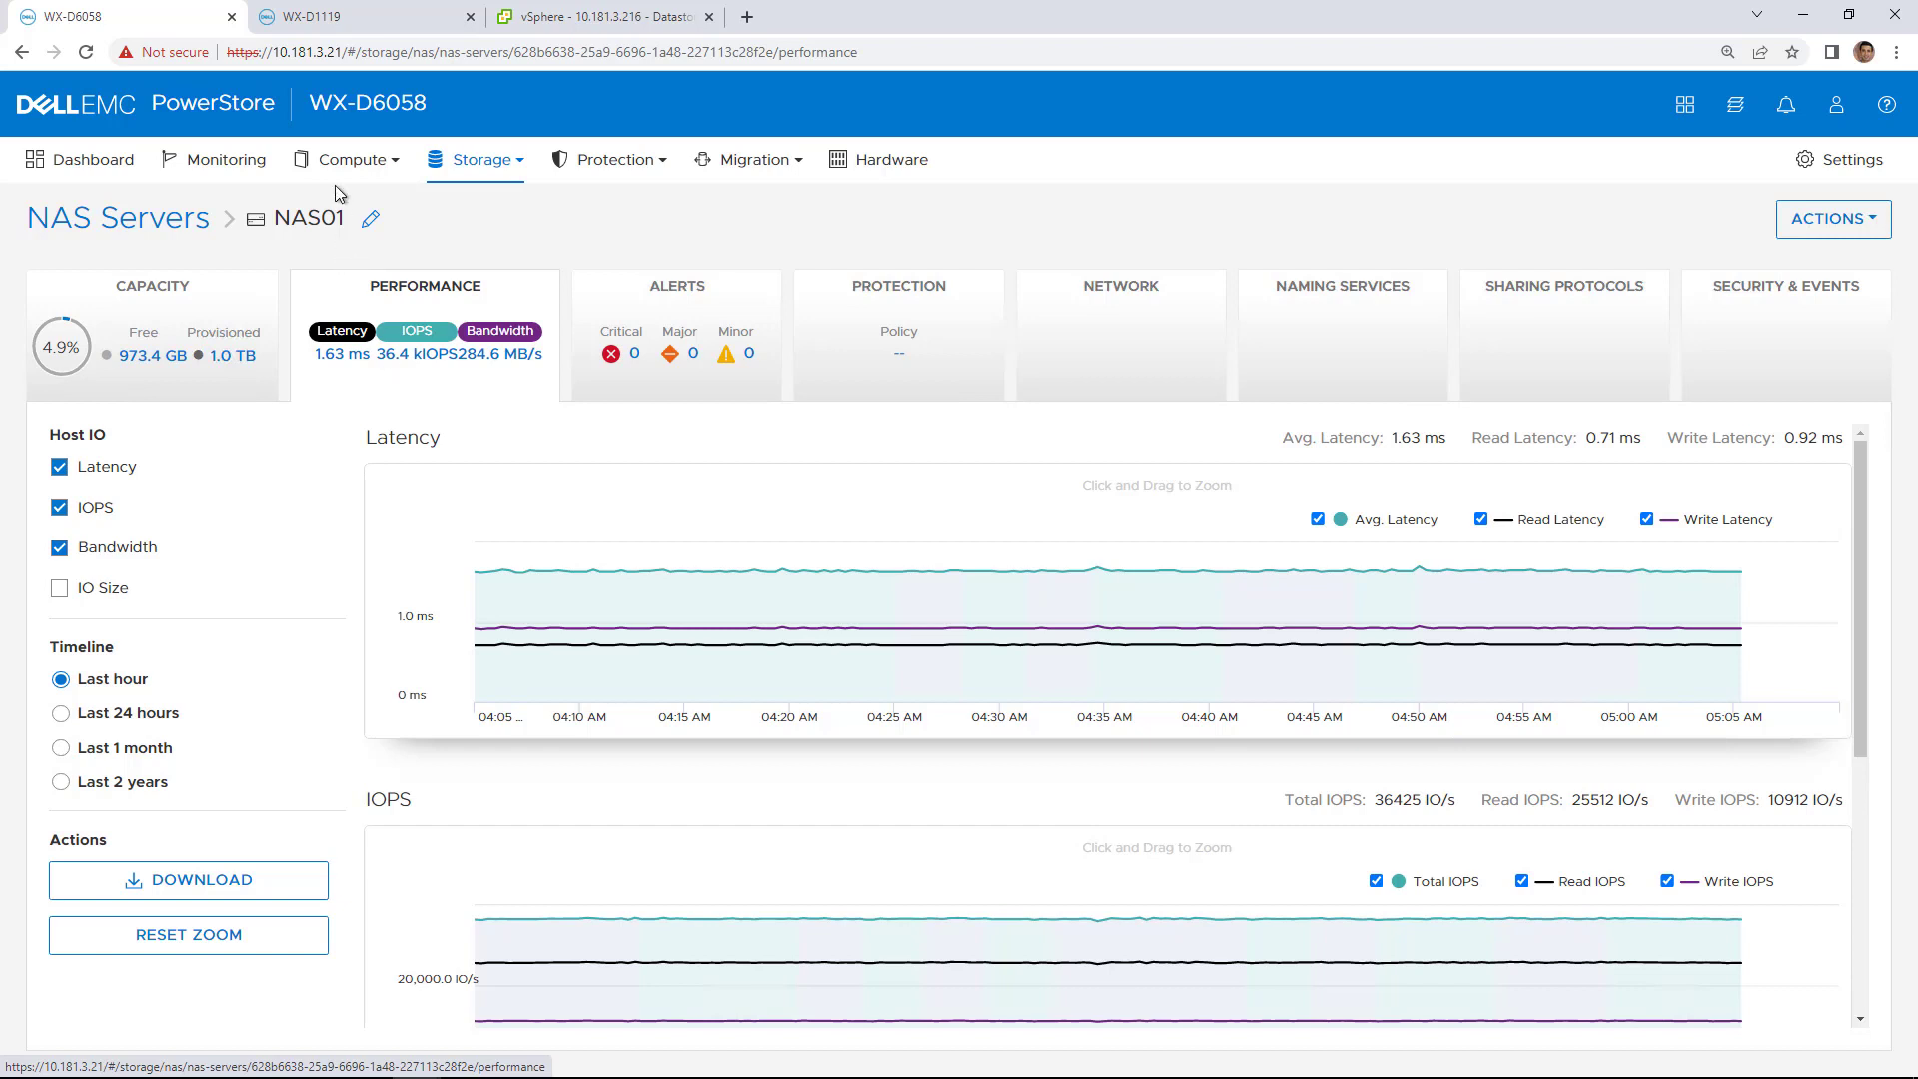
List the virtual machines on the NAS-Prod01 file system.
click(461, 161)
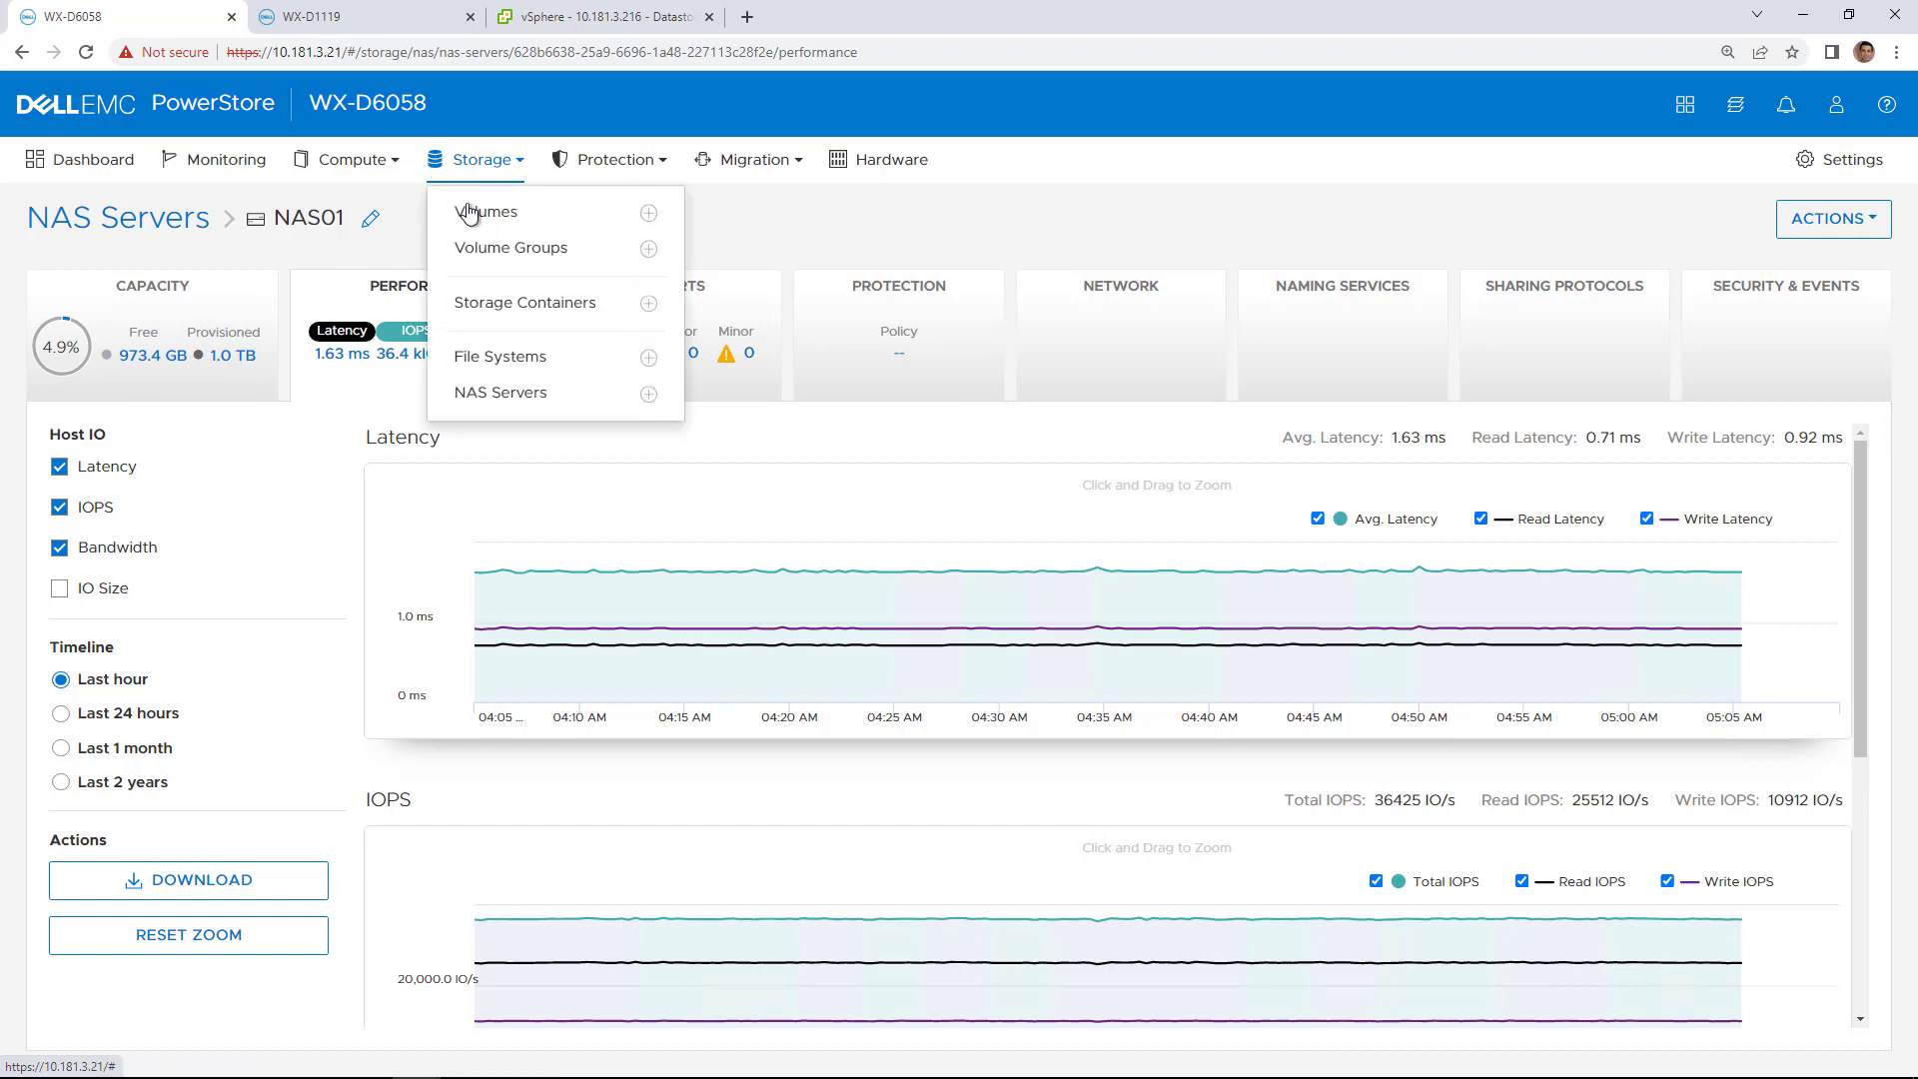
click(505, 359)
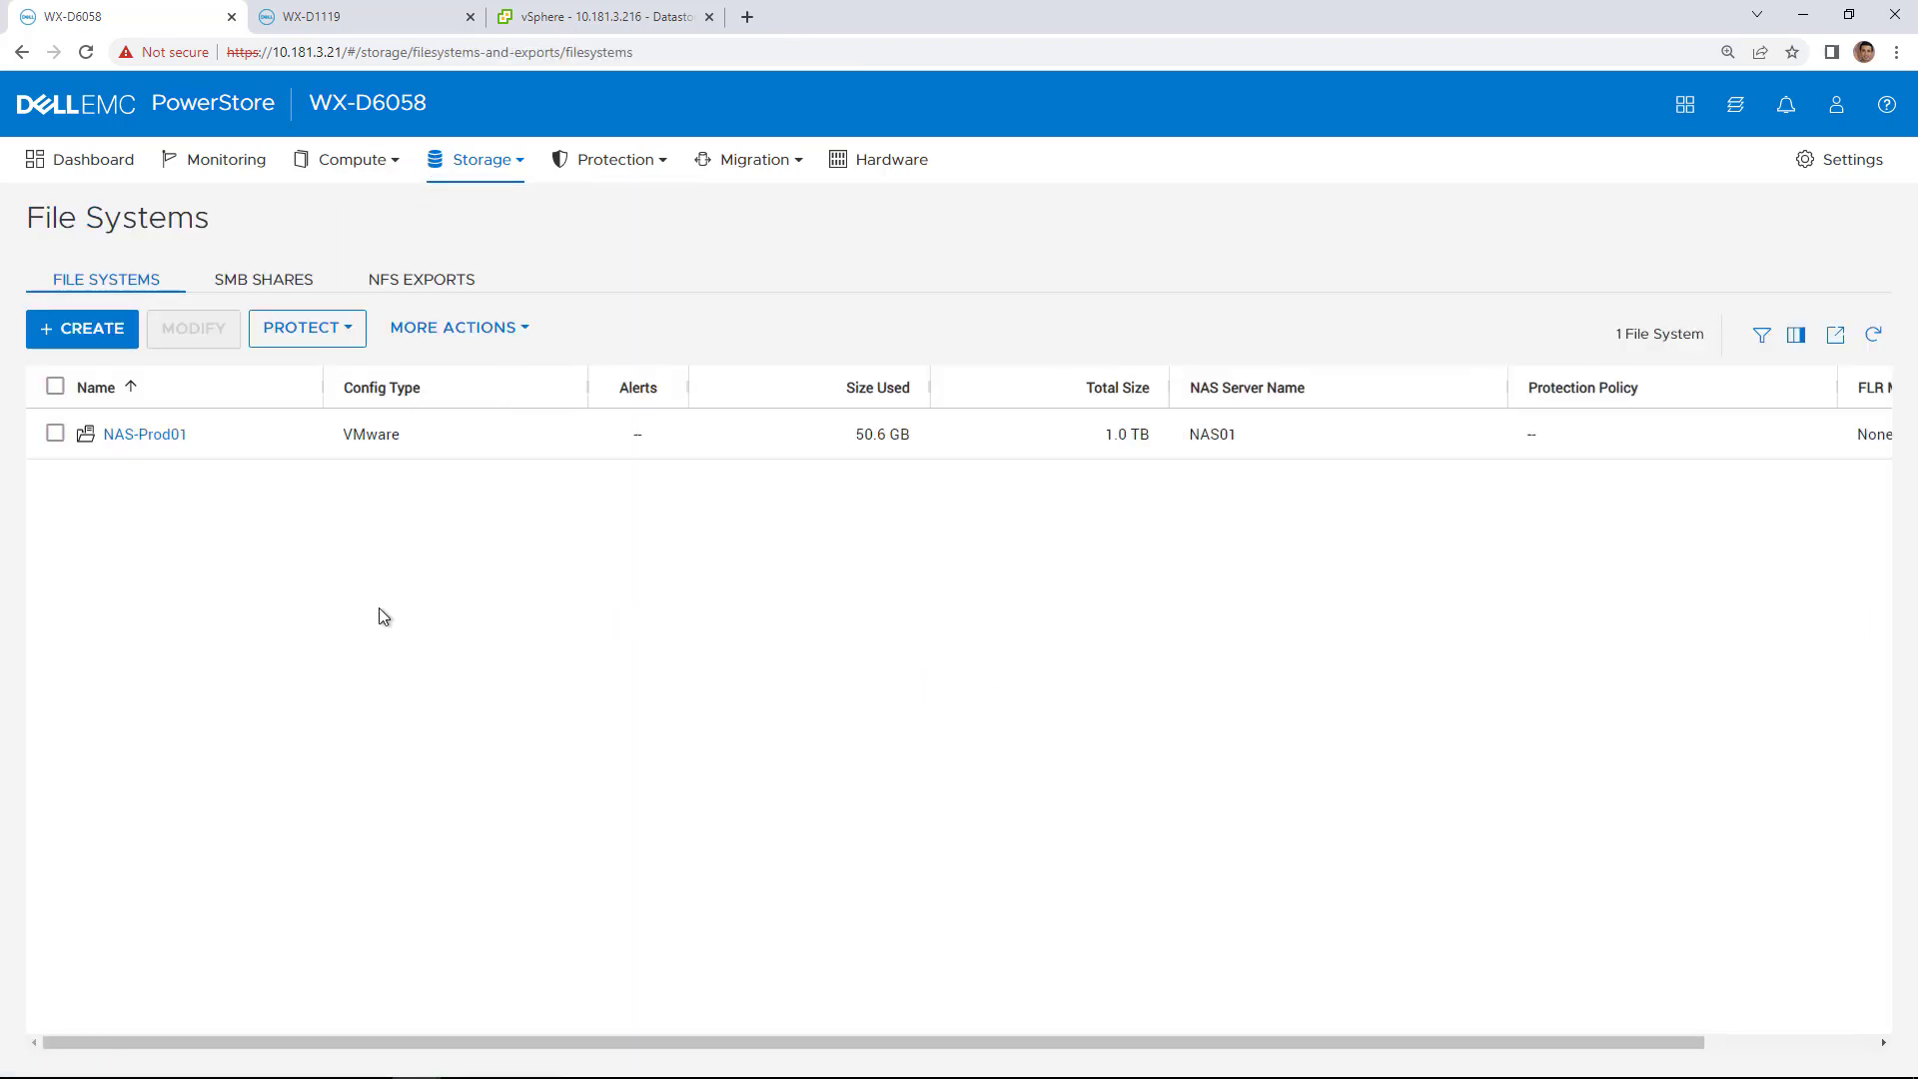
click(148, 436)
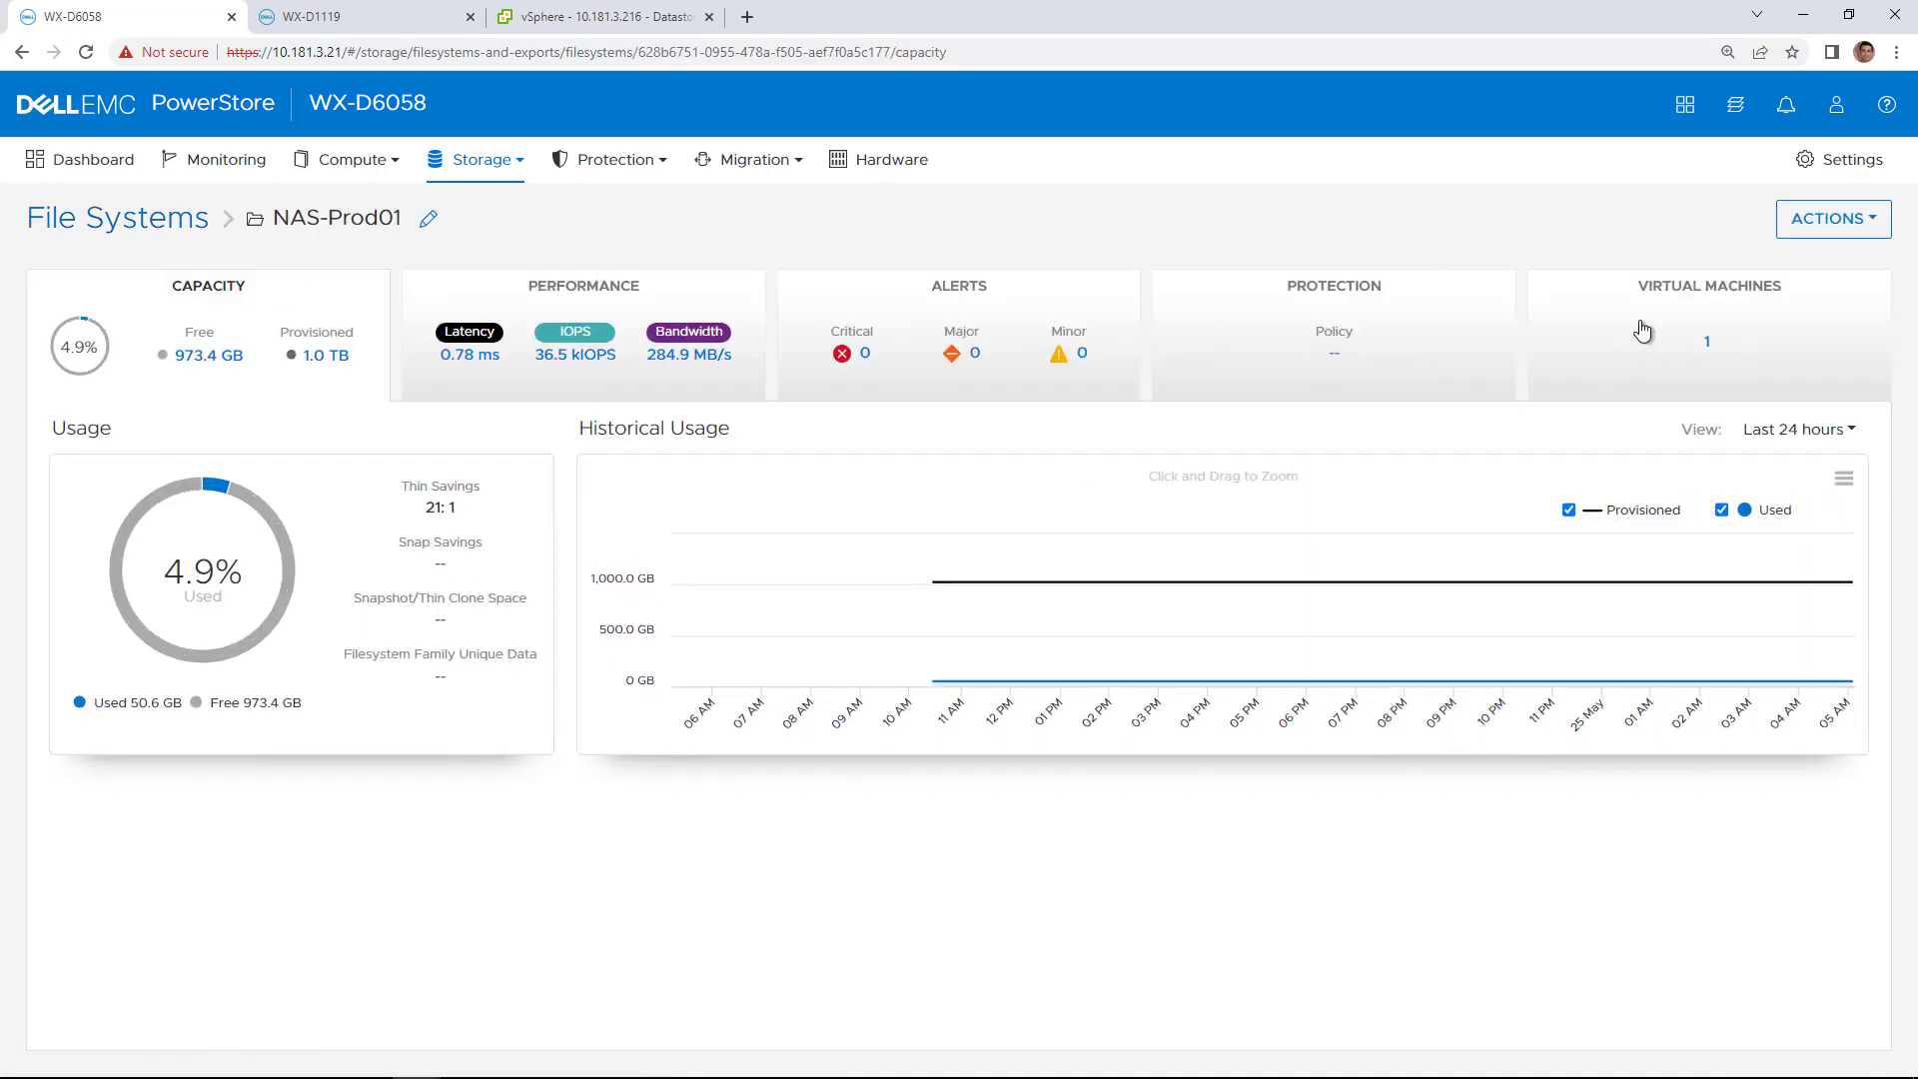
click(1637, 332)
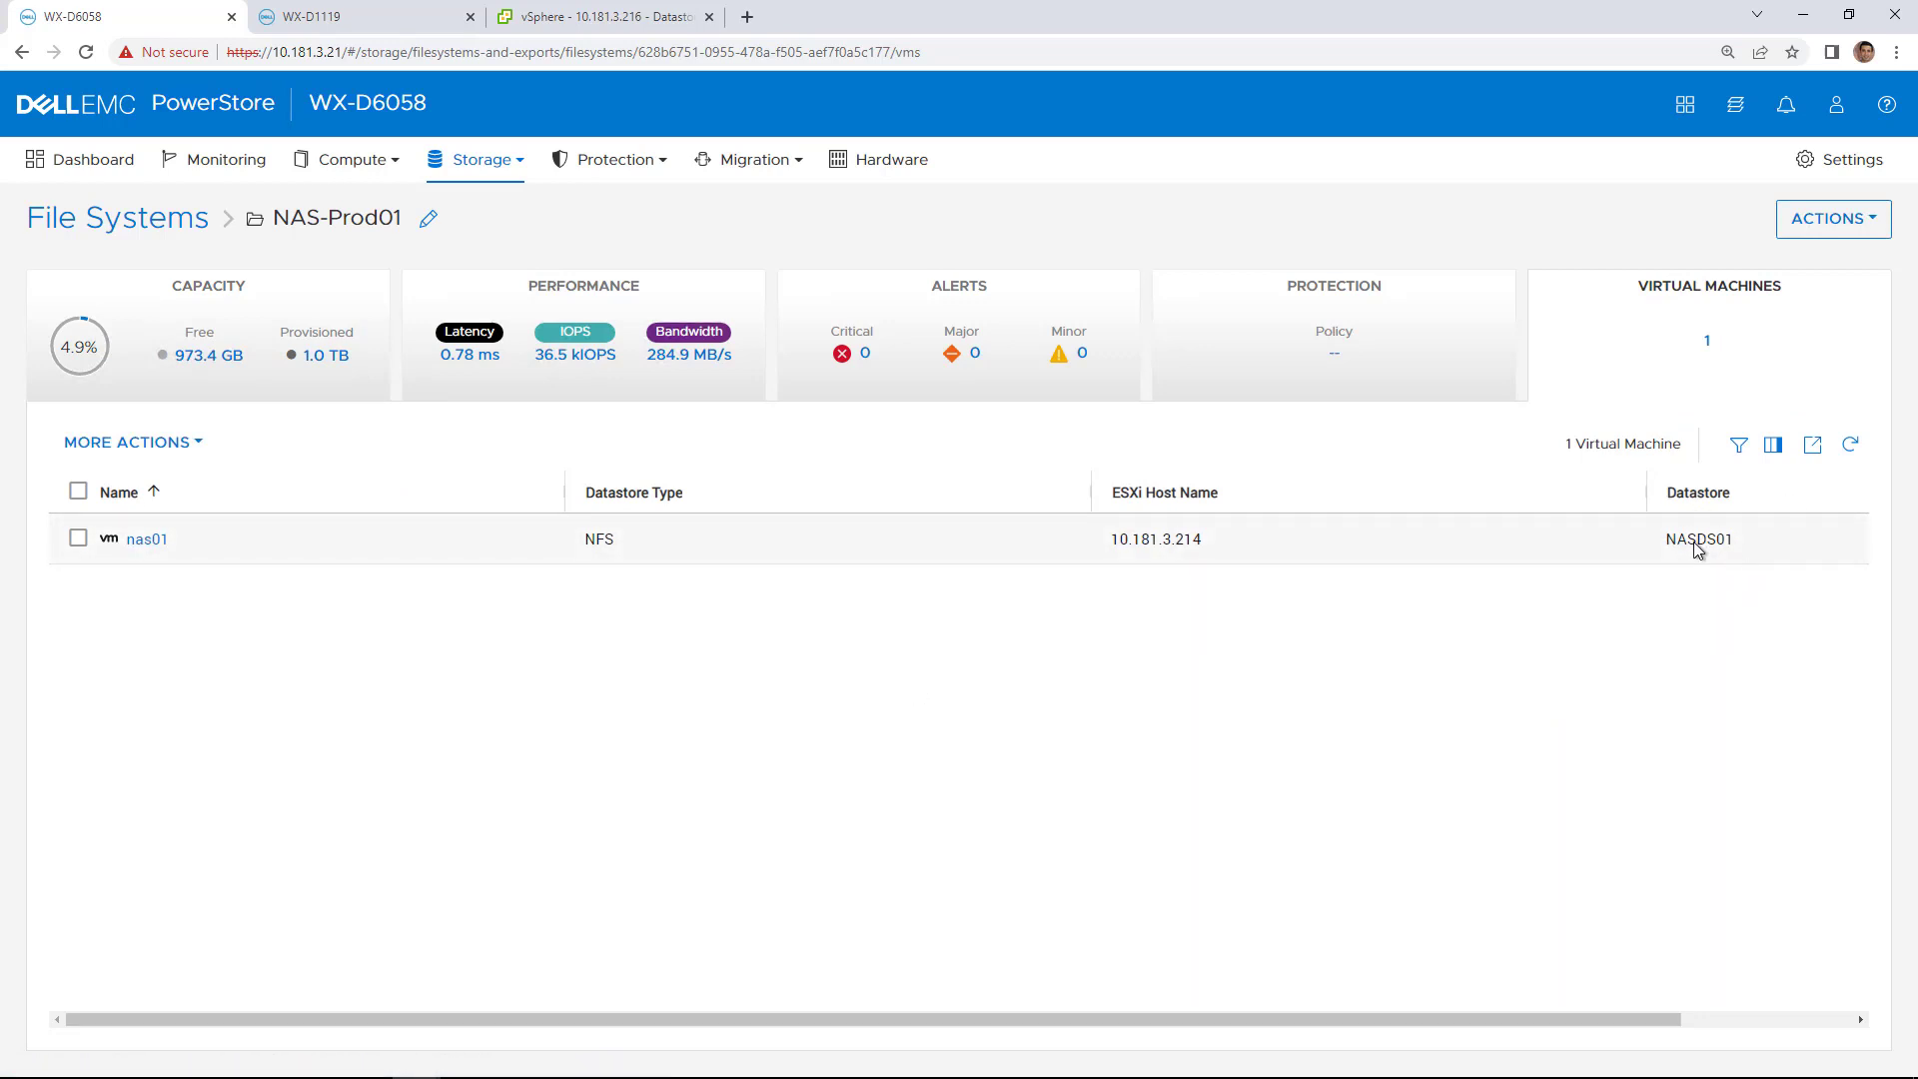
Open host access settings for the NASDS01 NFS export.
click(484, 159)
click(525, 353)
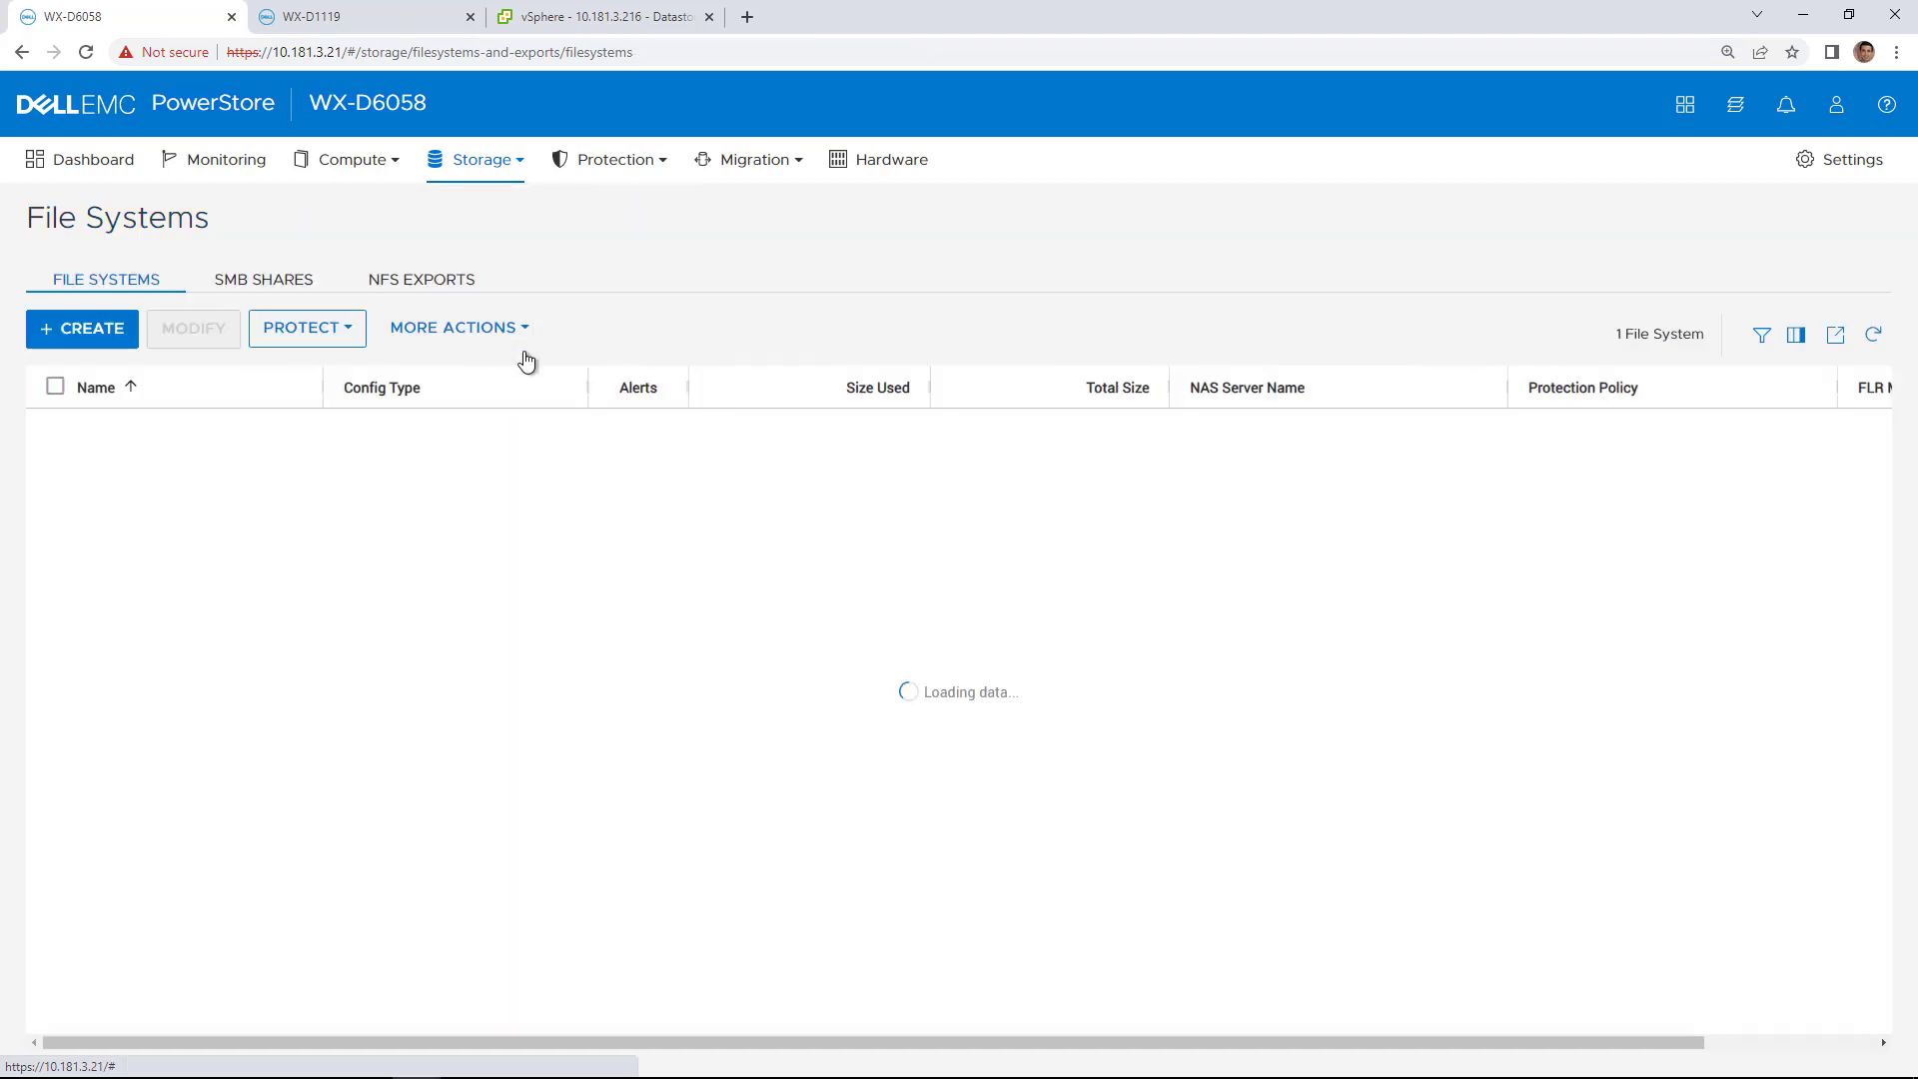
click(437, 292)
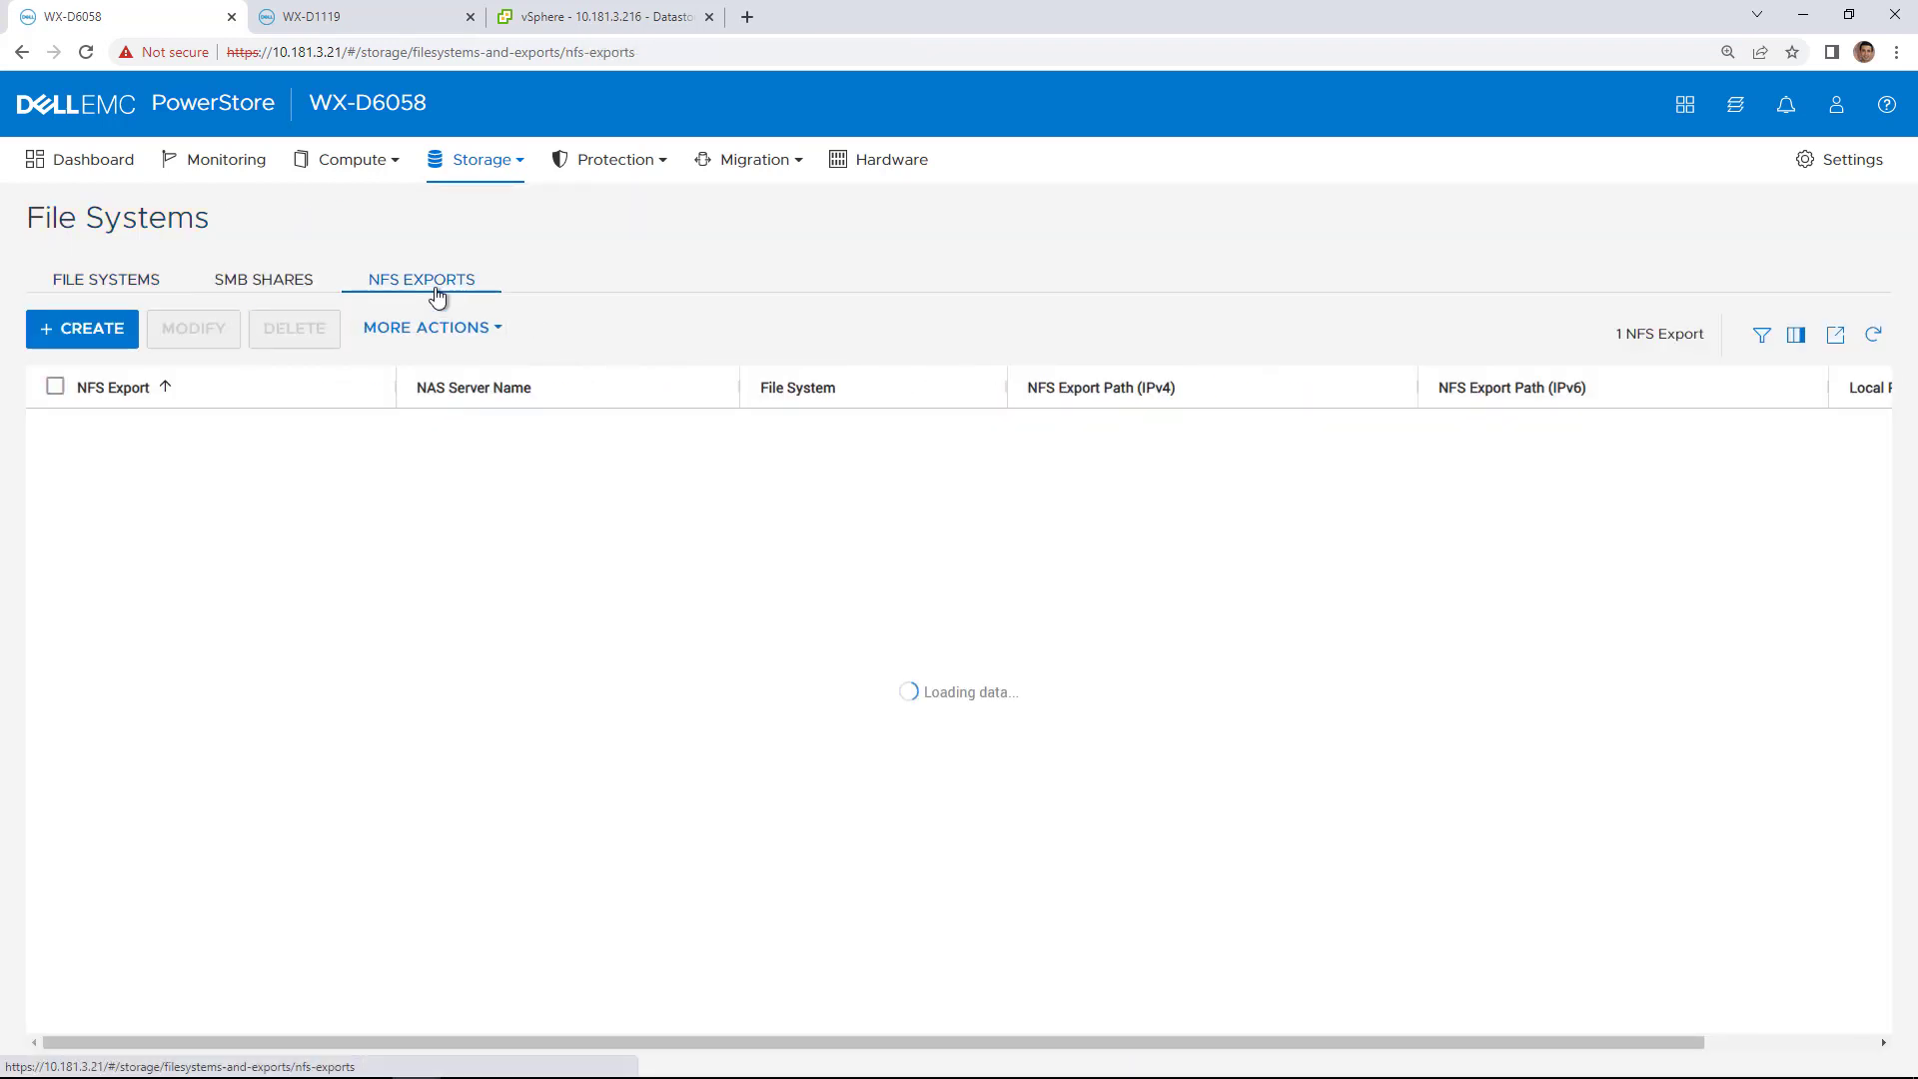
click(429, 327)
click(440, 379)
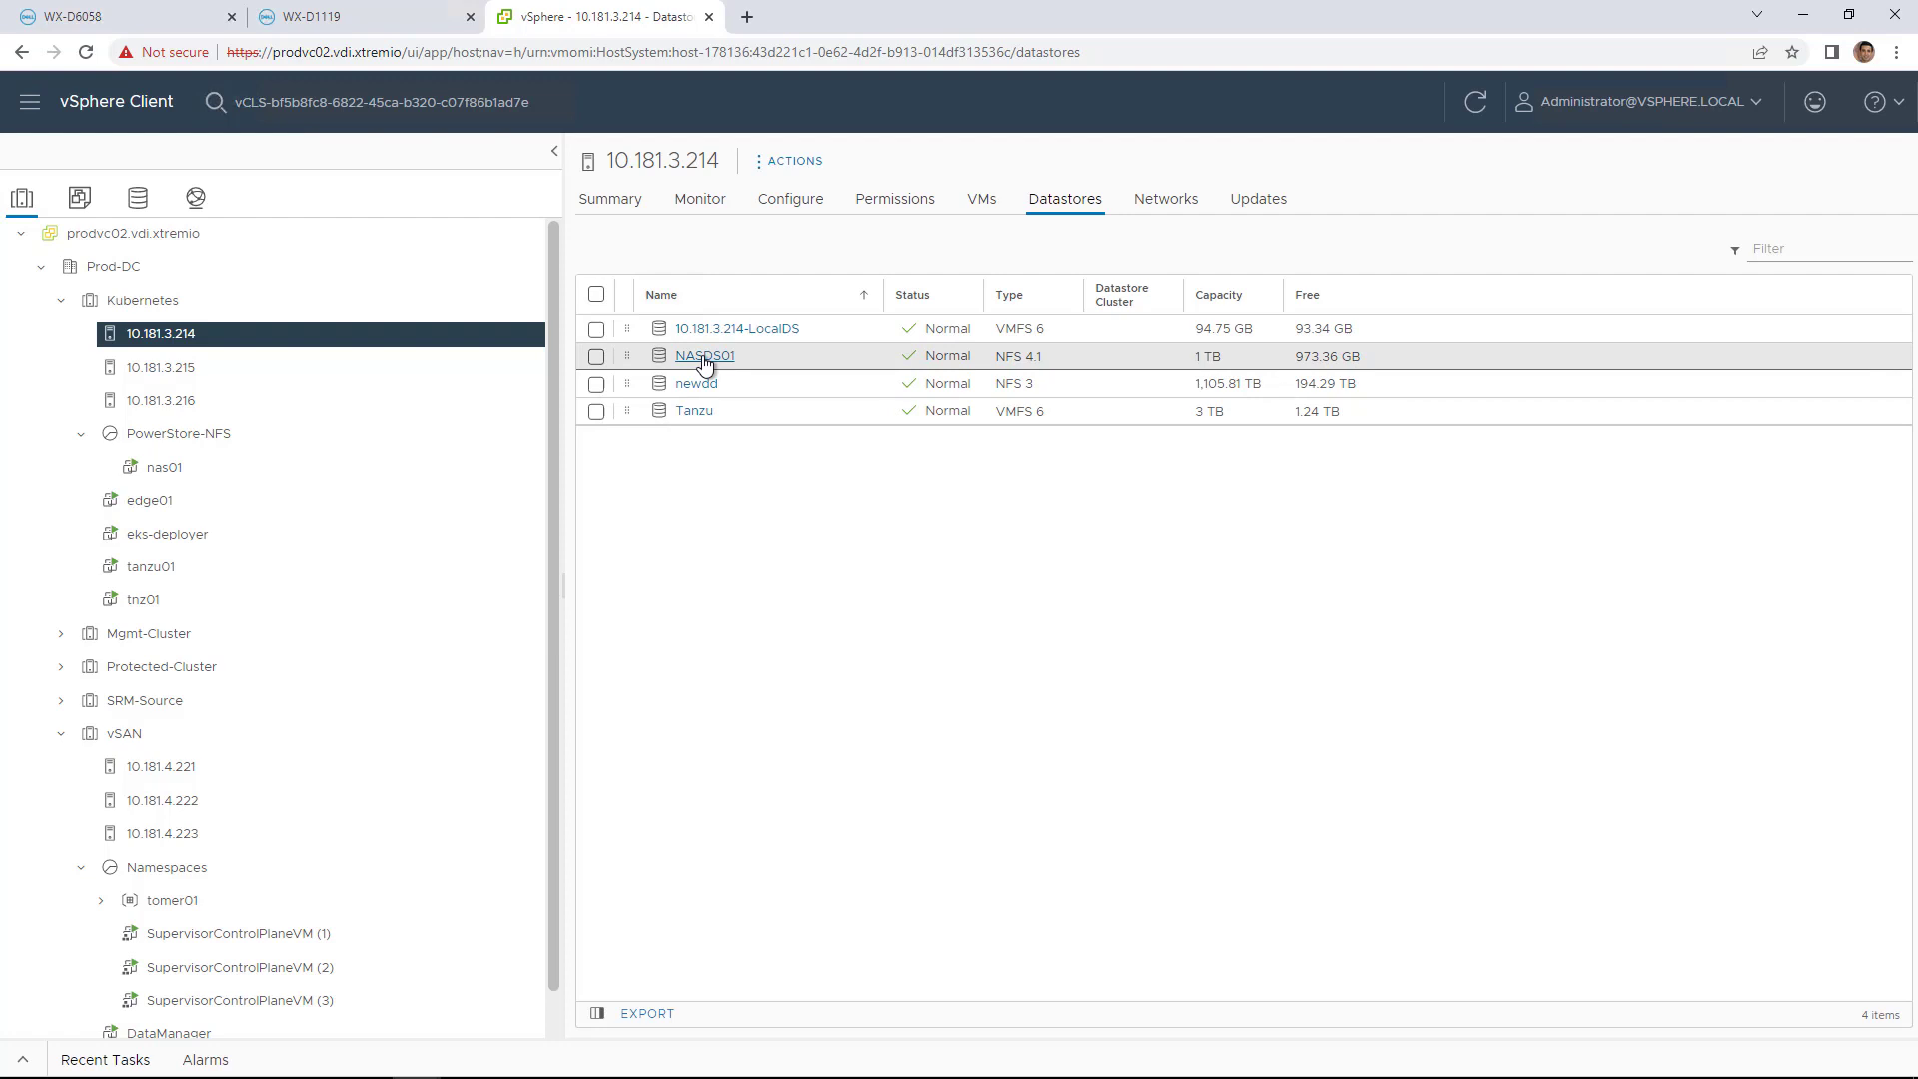
Open nas01 on the NASDS01 datastore, view its workload in a remote console, then close it.
click(704, 357)
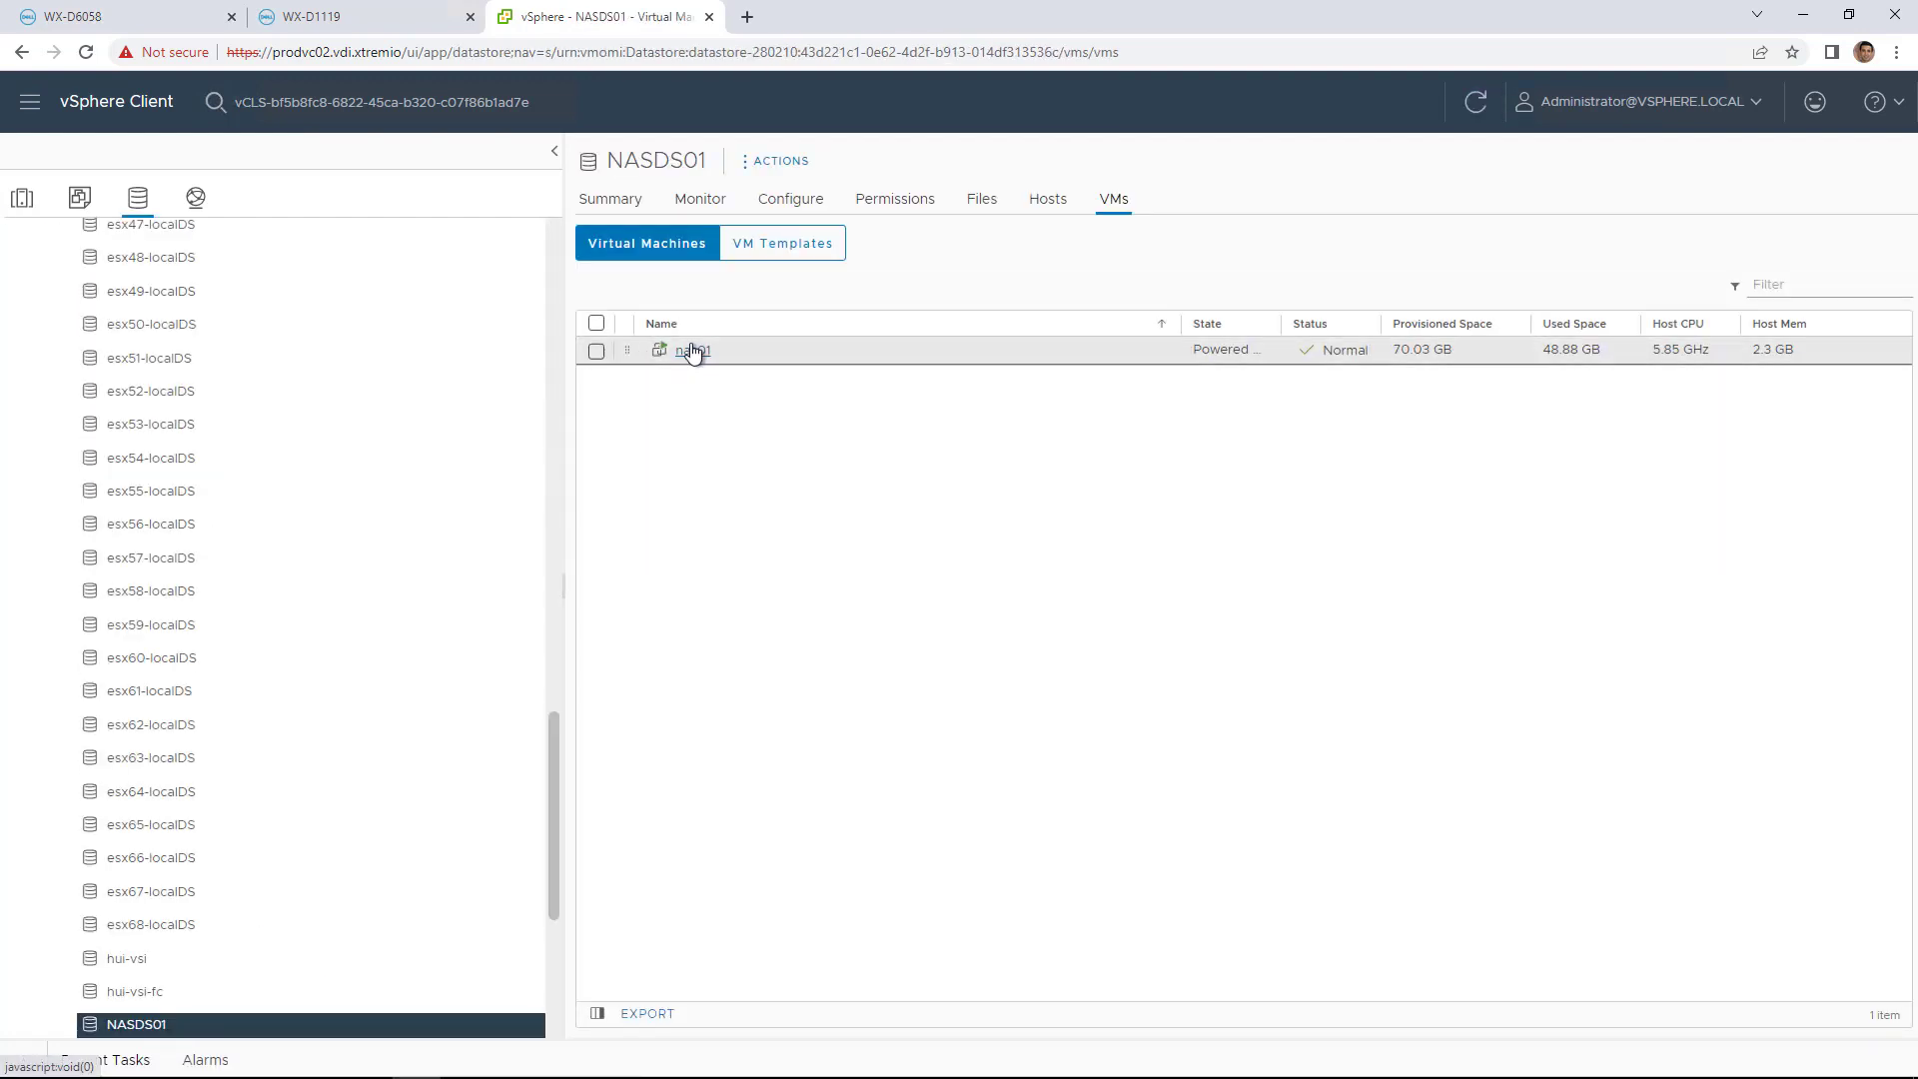
click(692, 353)
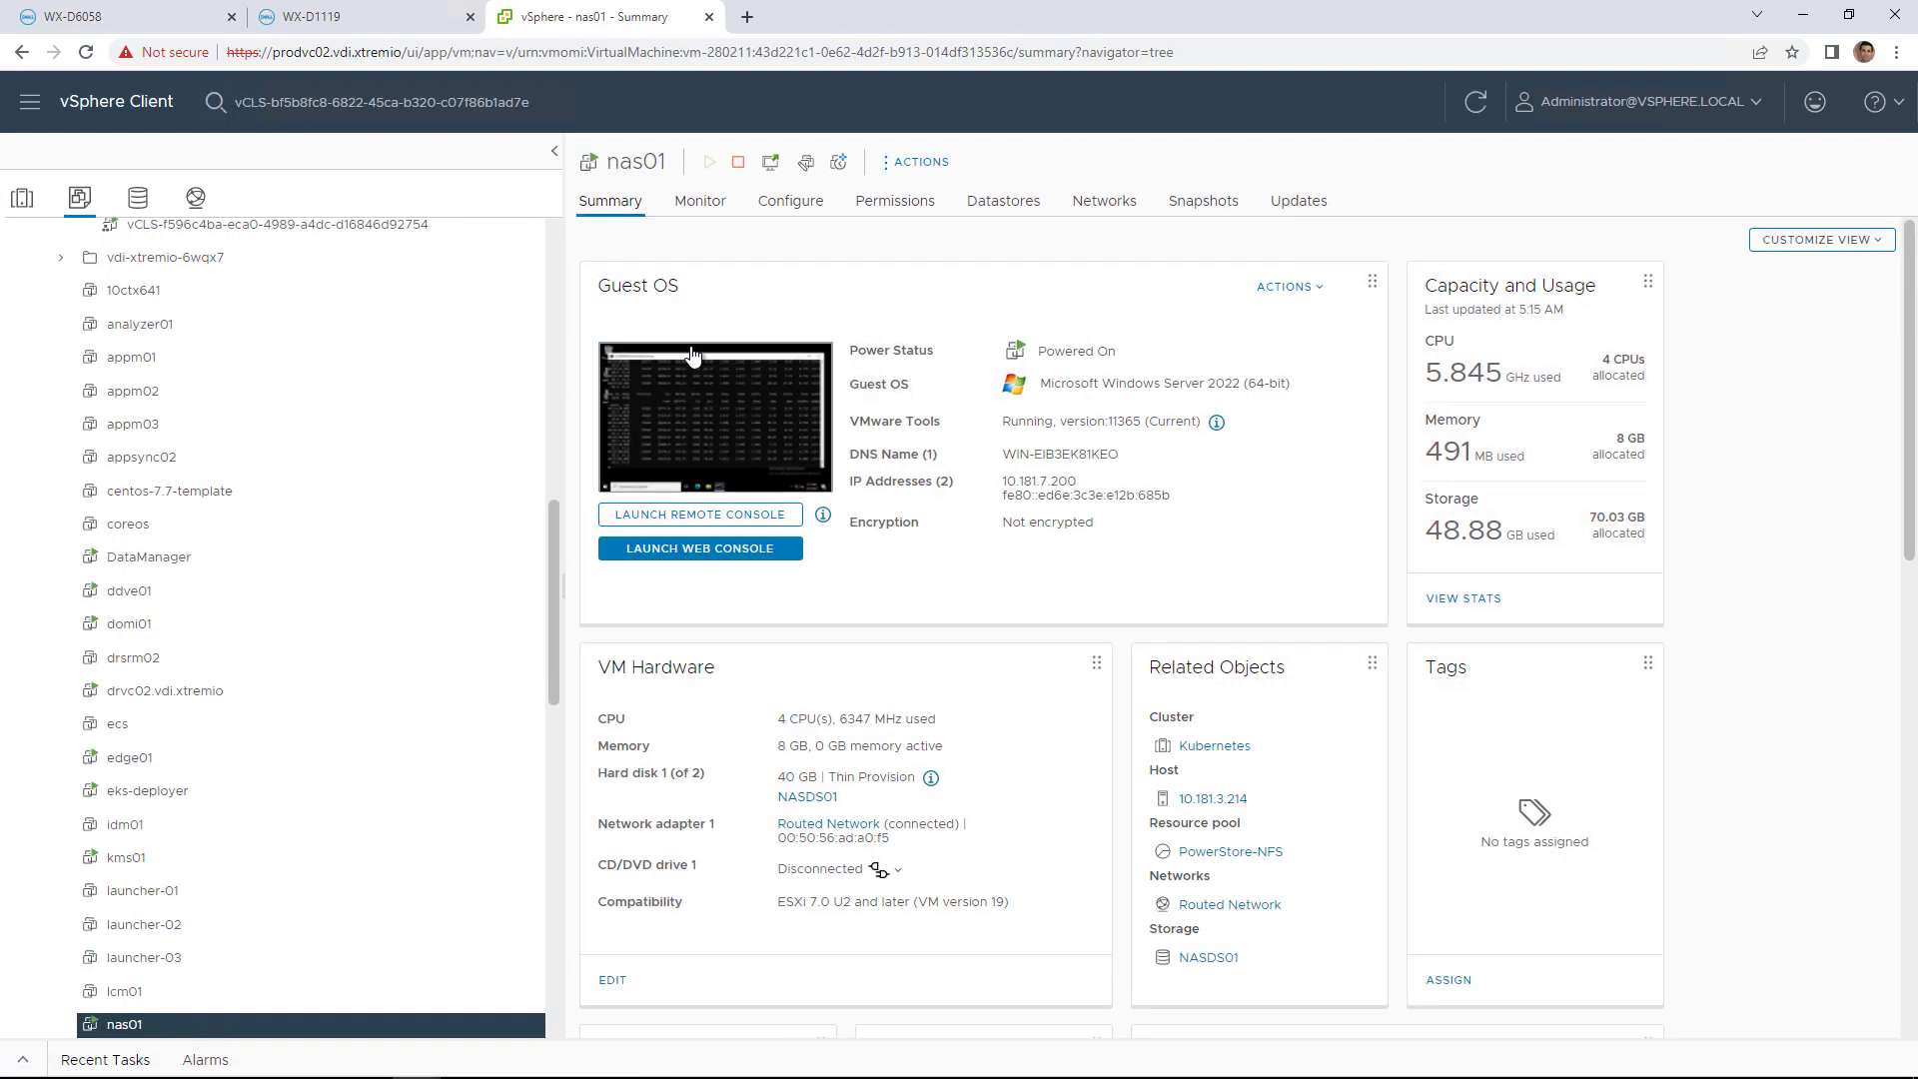
click(702, 513)
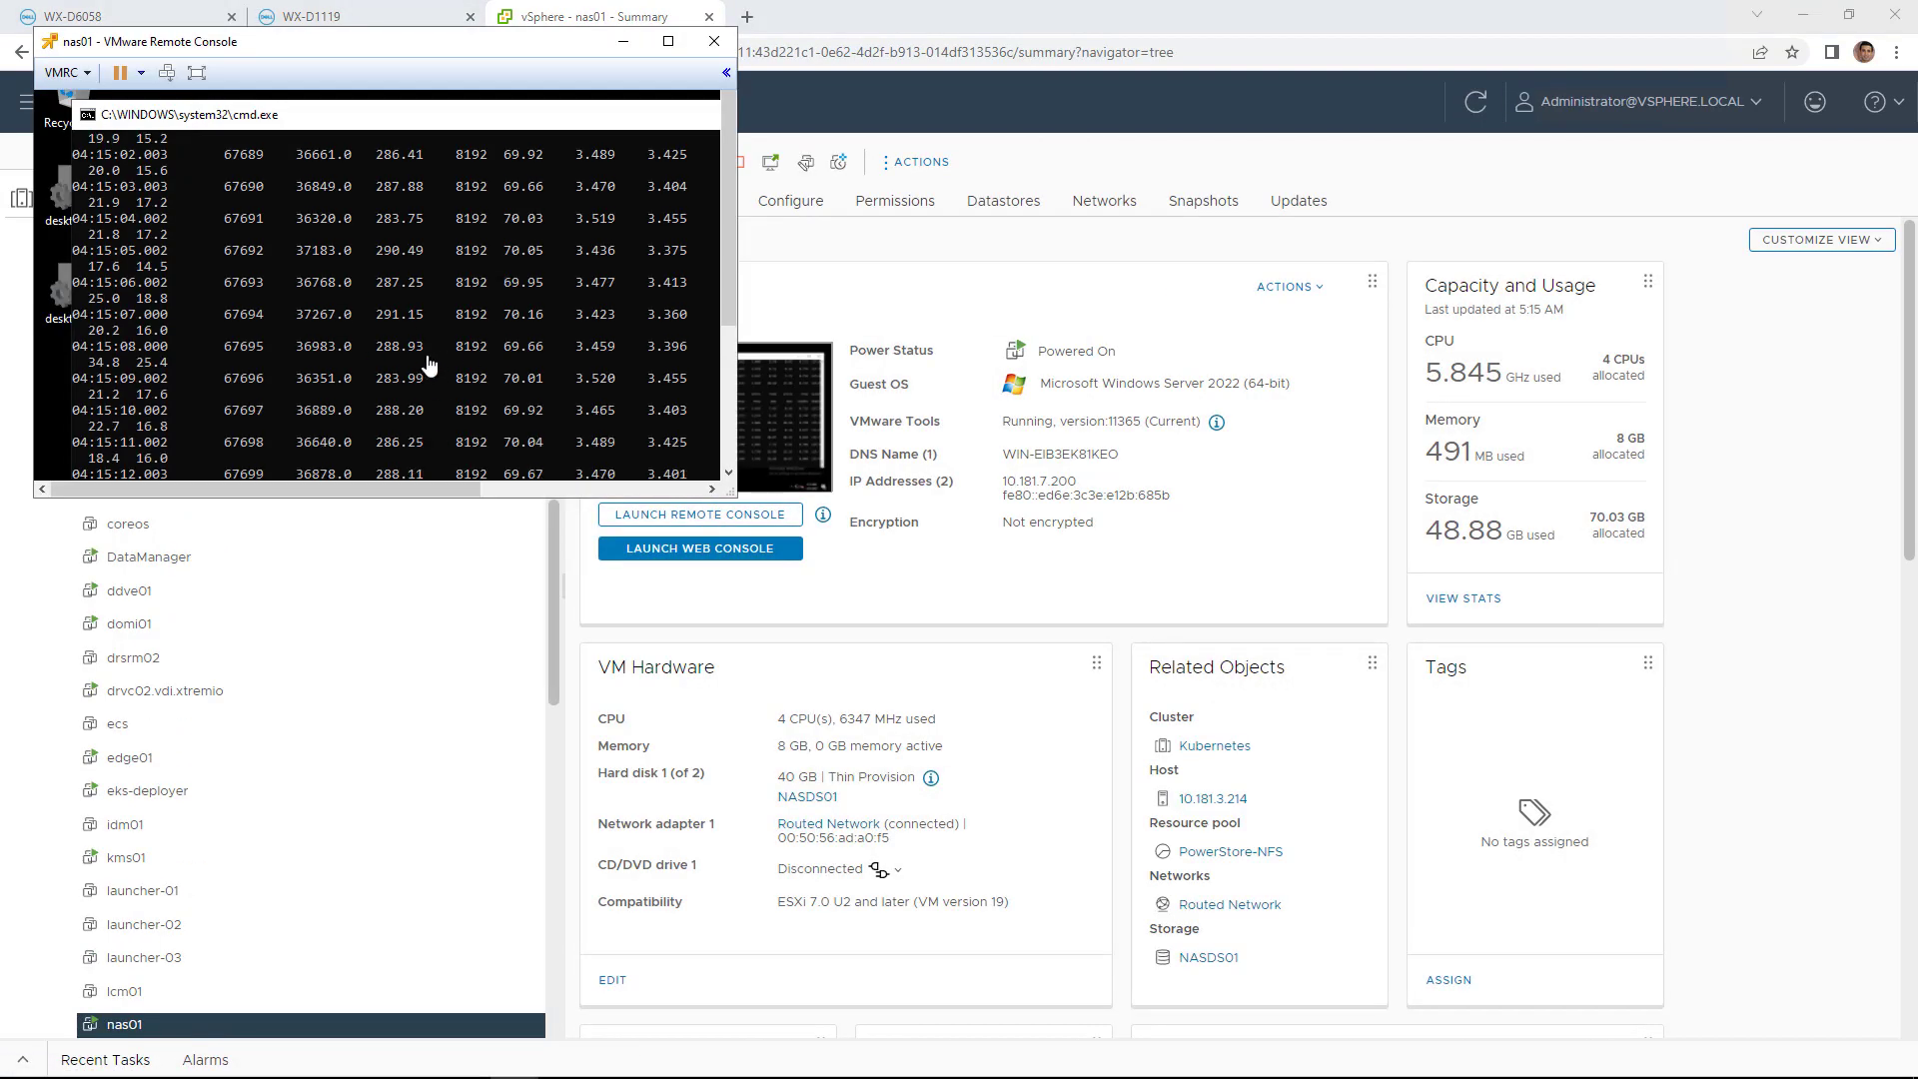
click(714, 42)
On WX-D6058, view the NAS-Replication rule's properties (5-minute RPO to WX-D1119) and cancel.
click(180, 22)
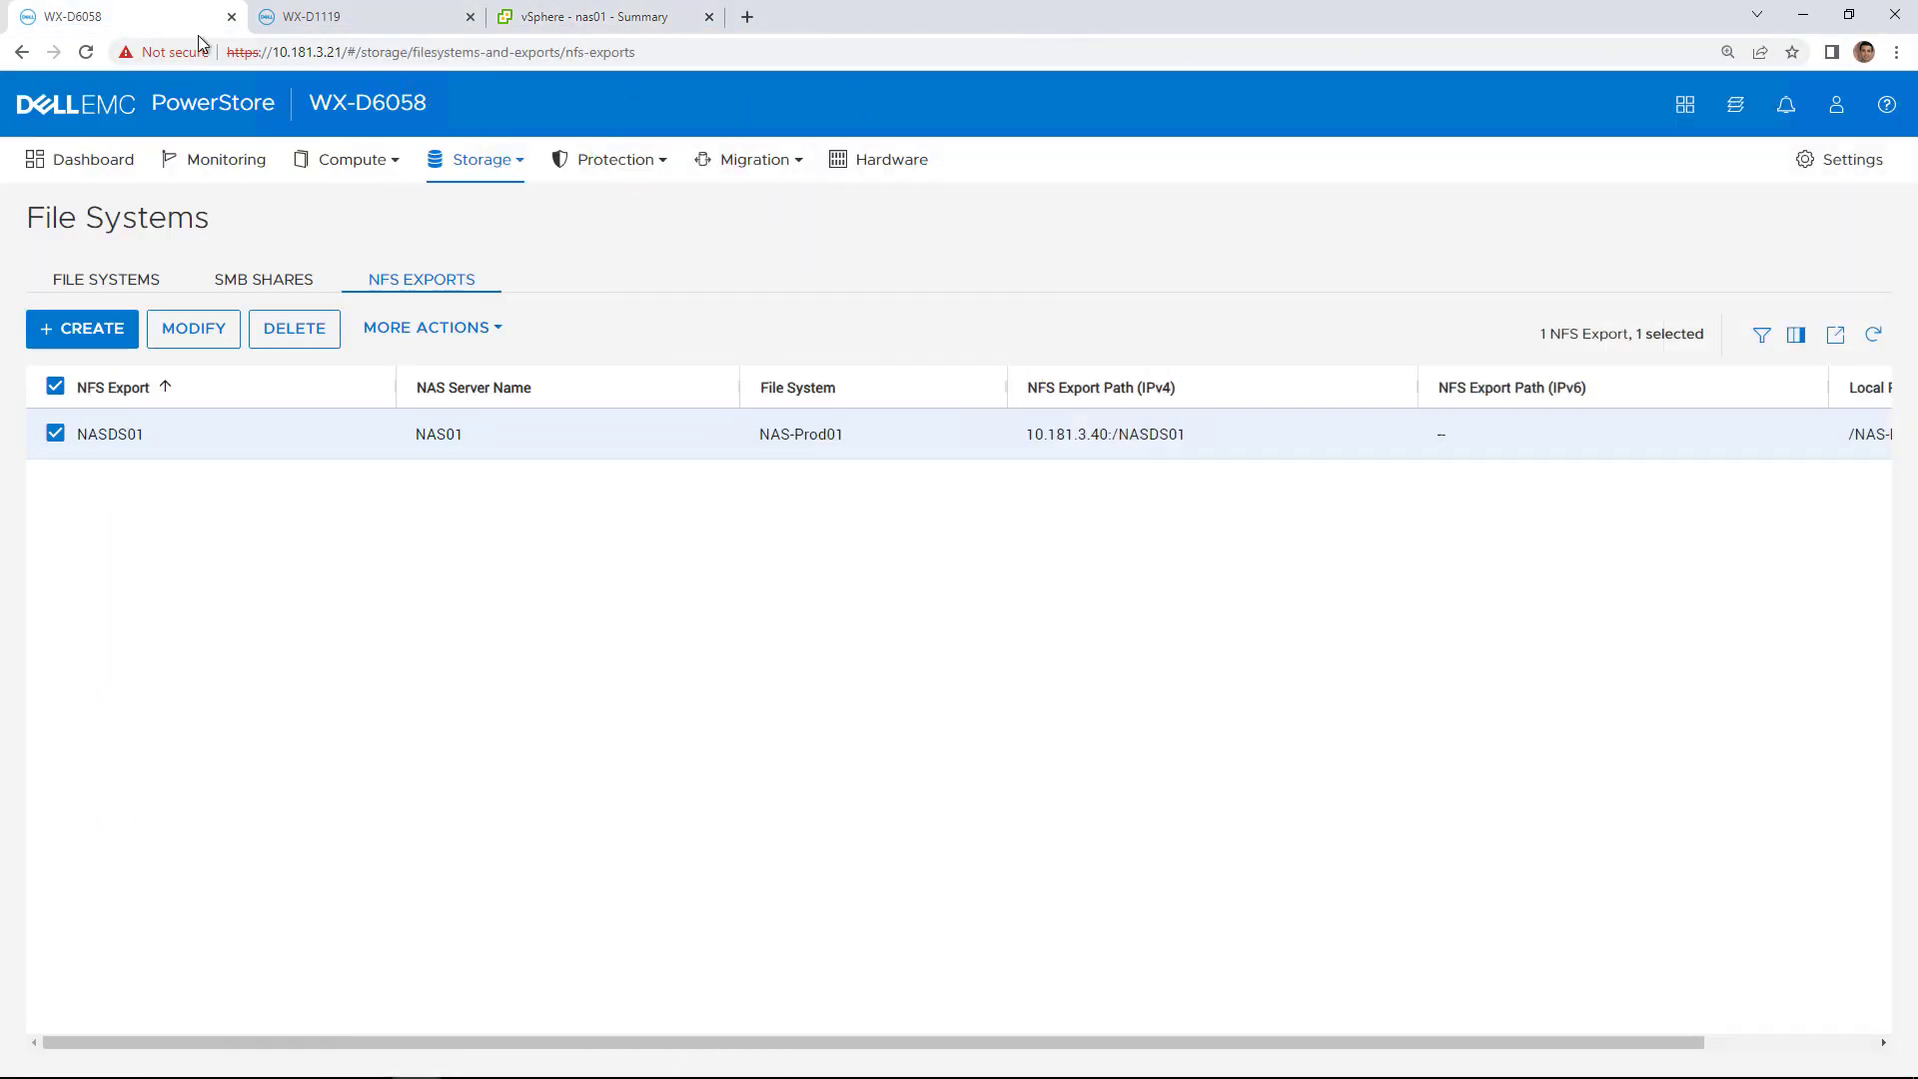
click(610, 161)
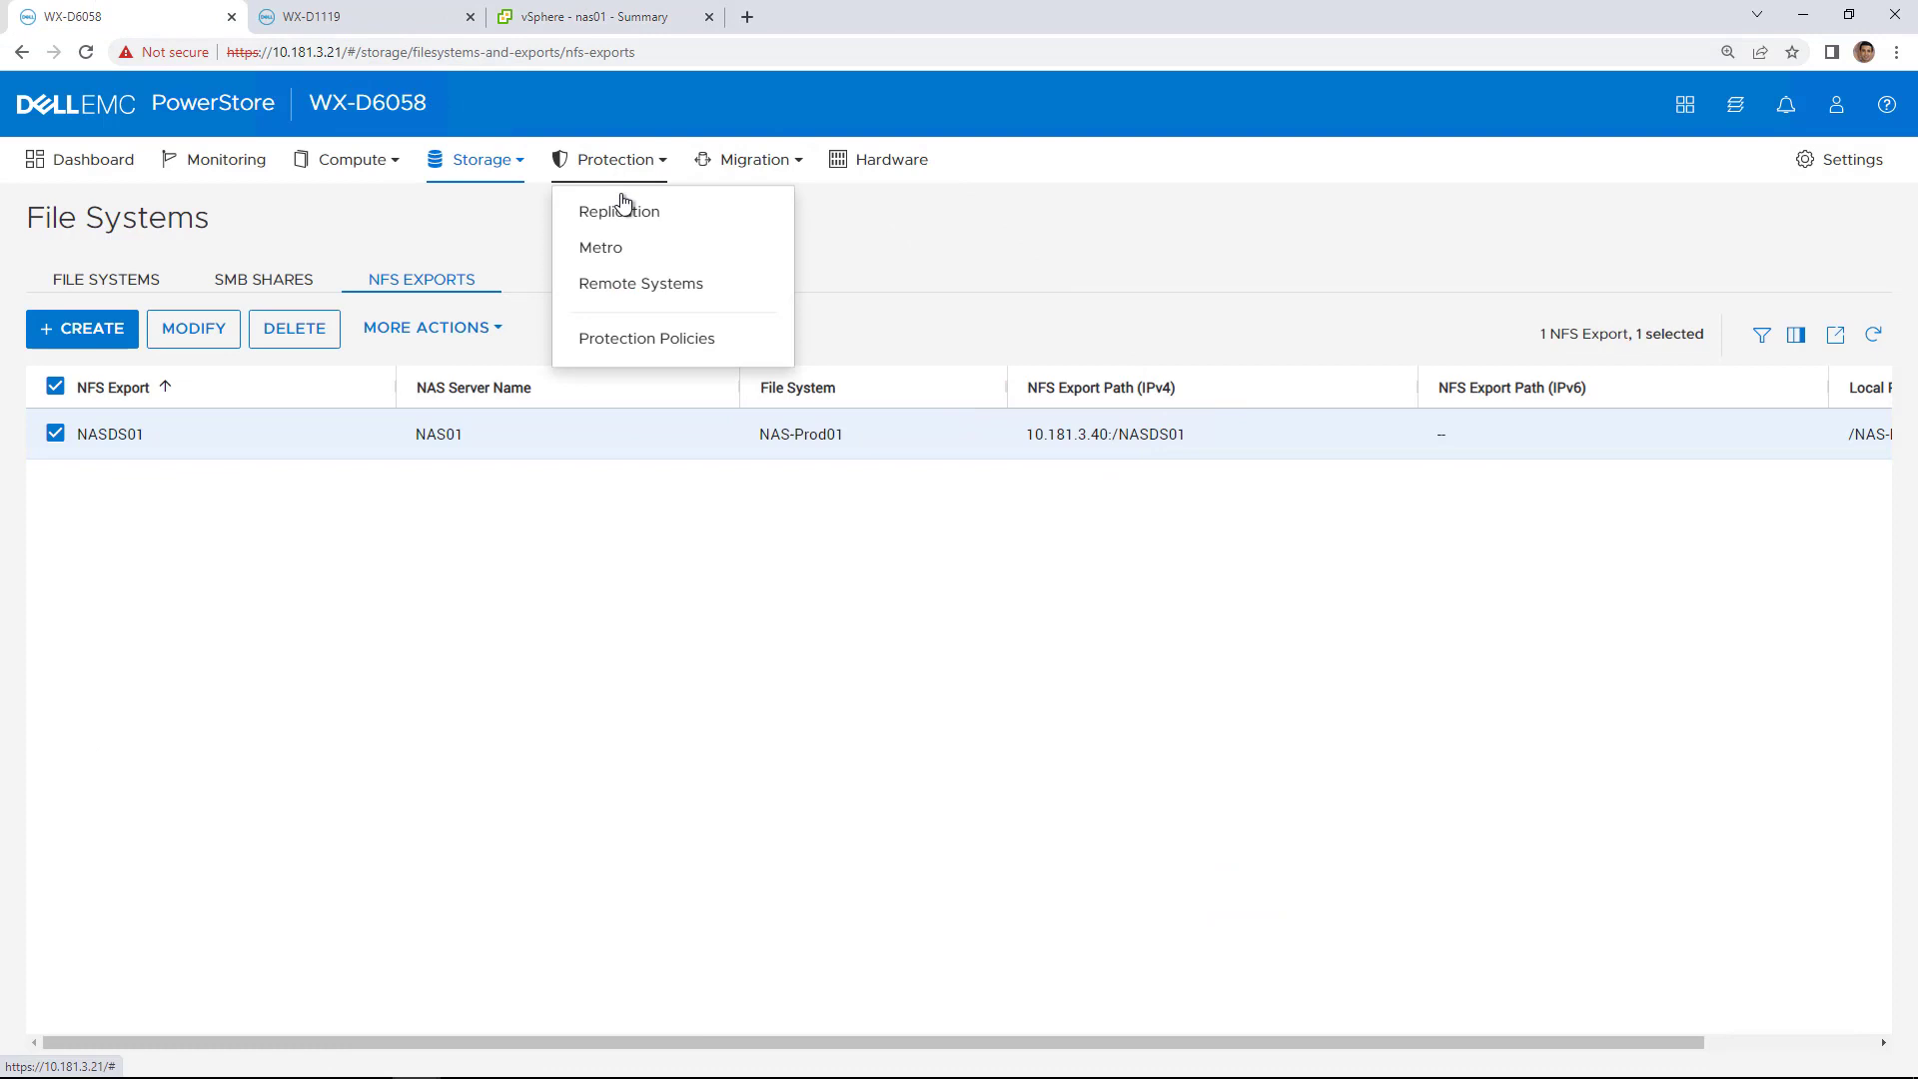
click(644, 340)
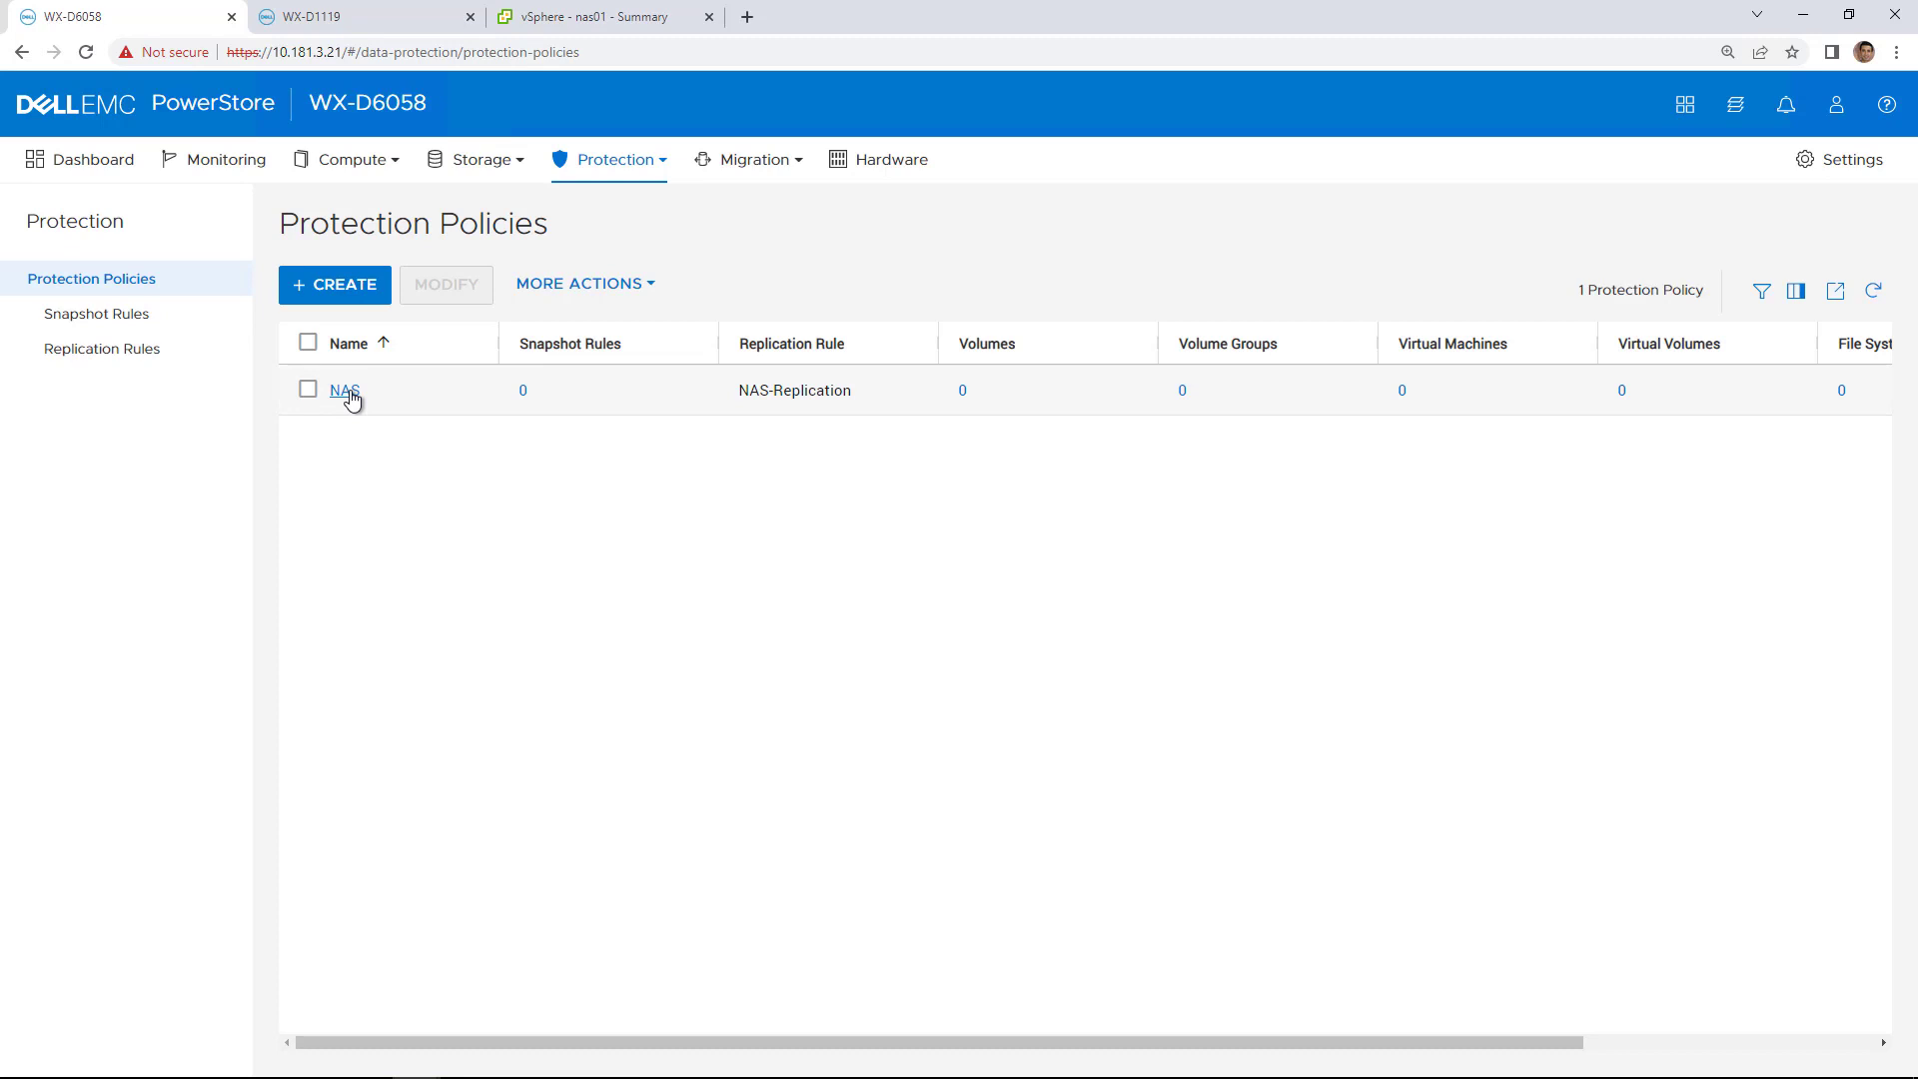
click(128, 359)
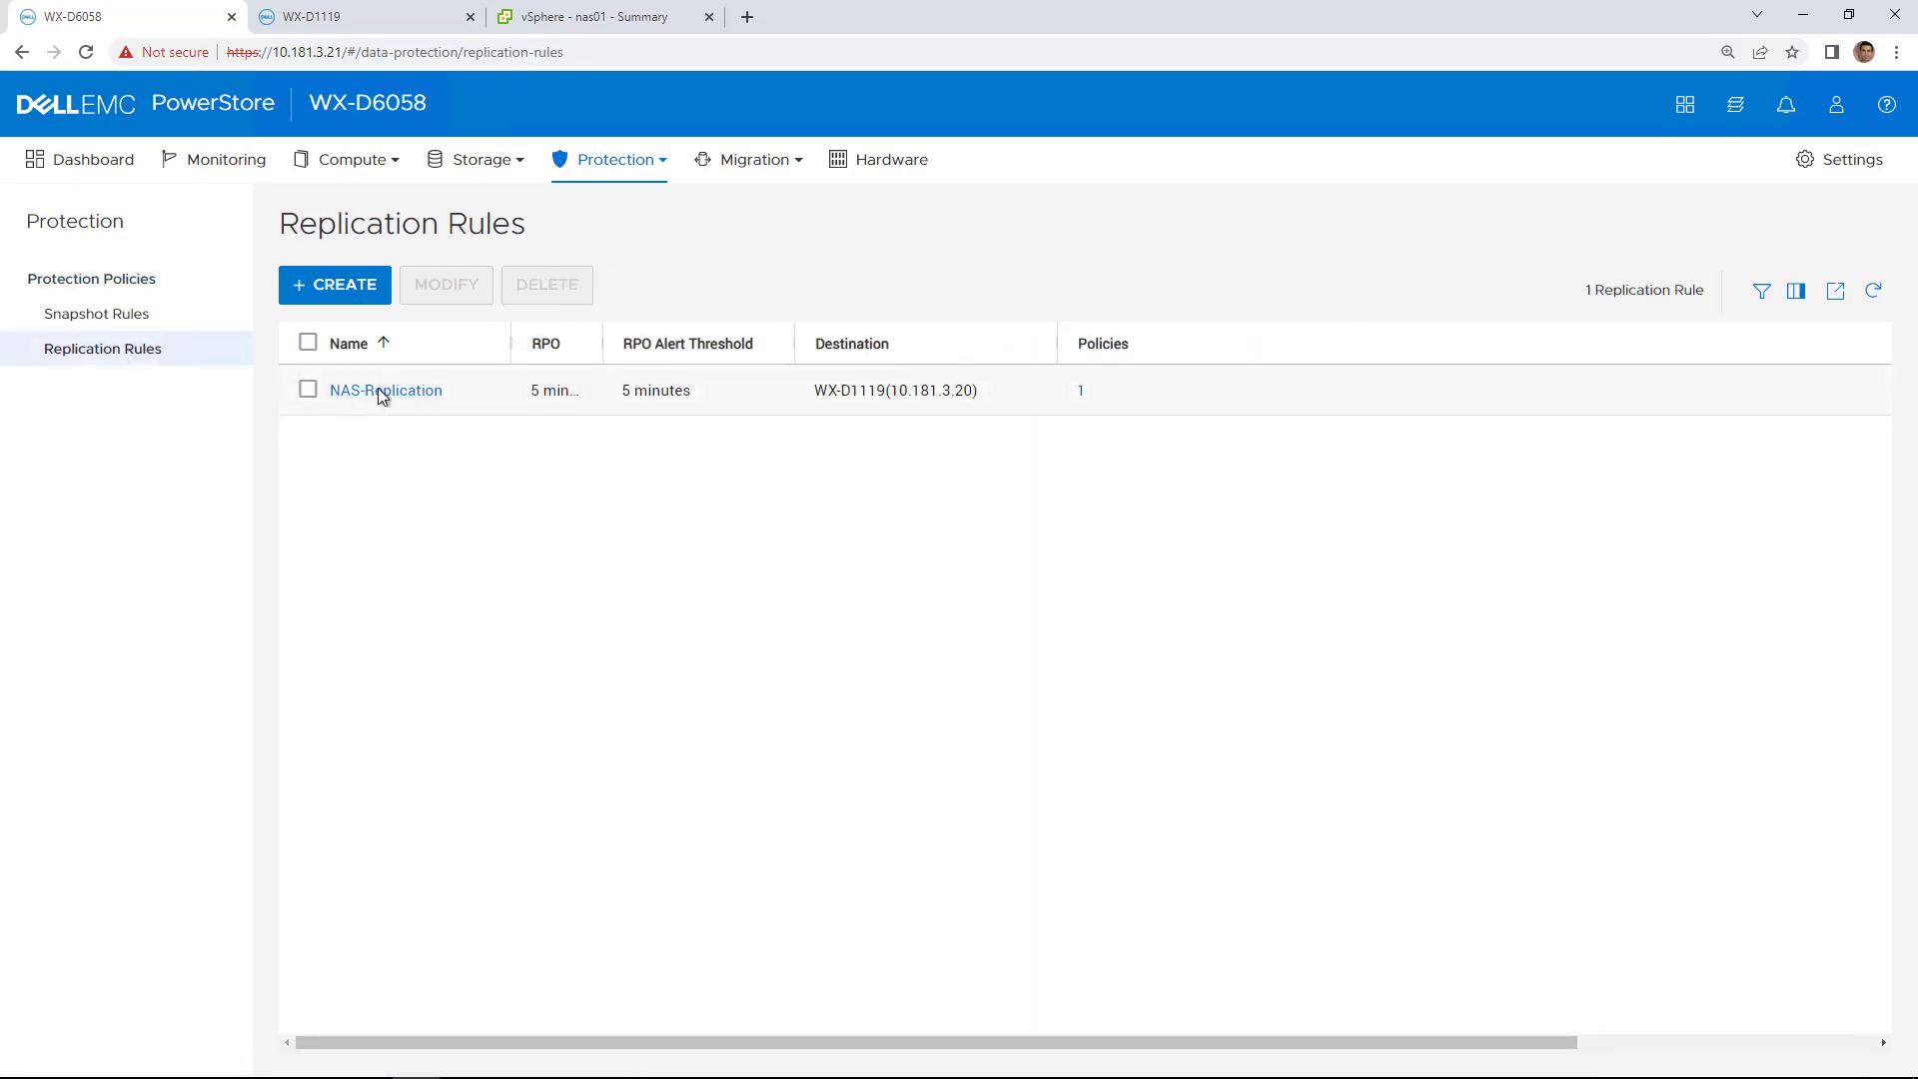
click(308, 390)
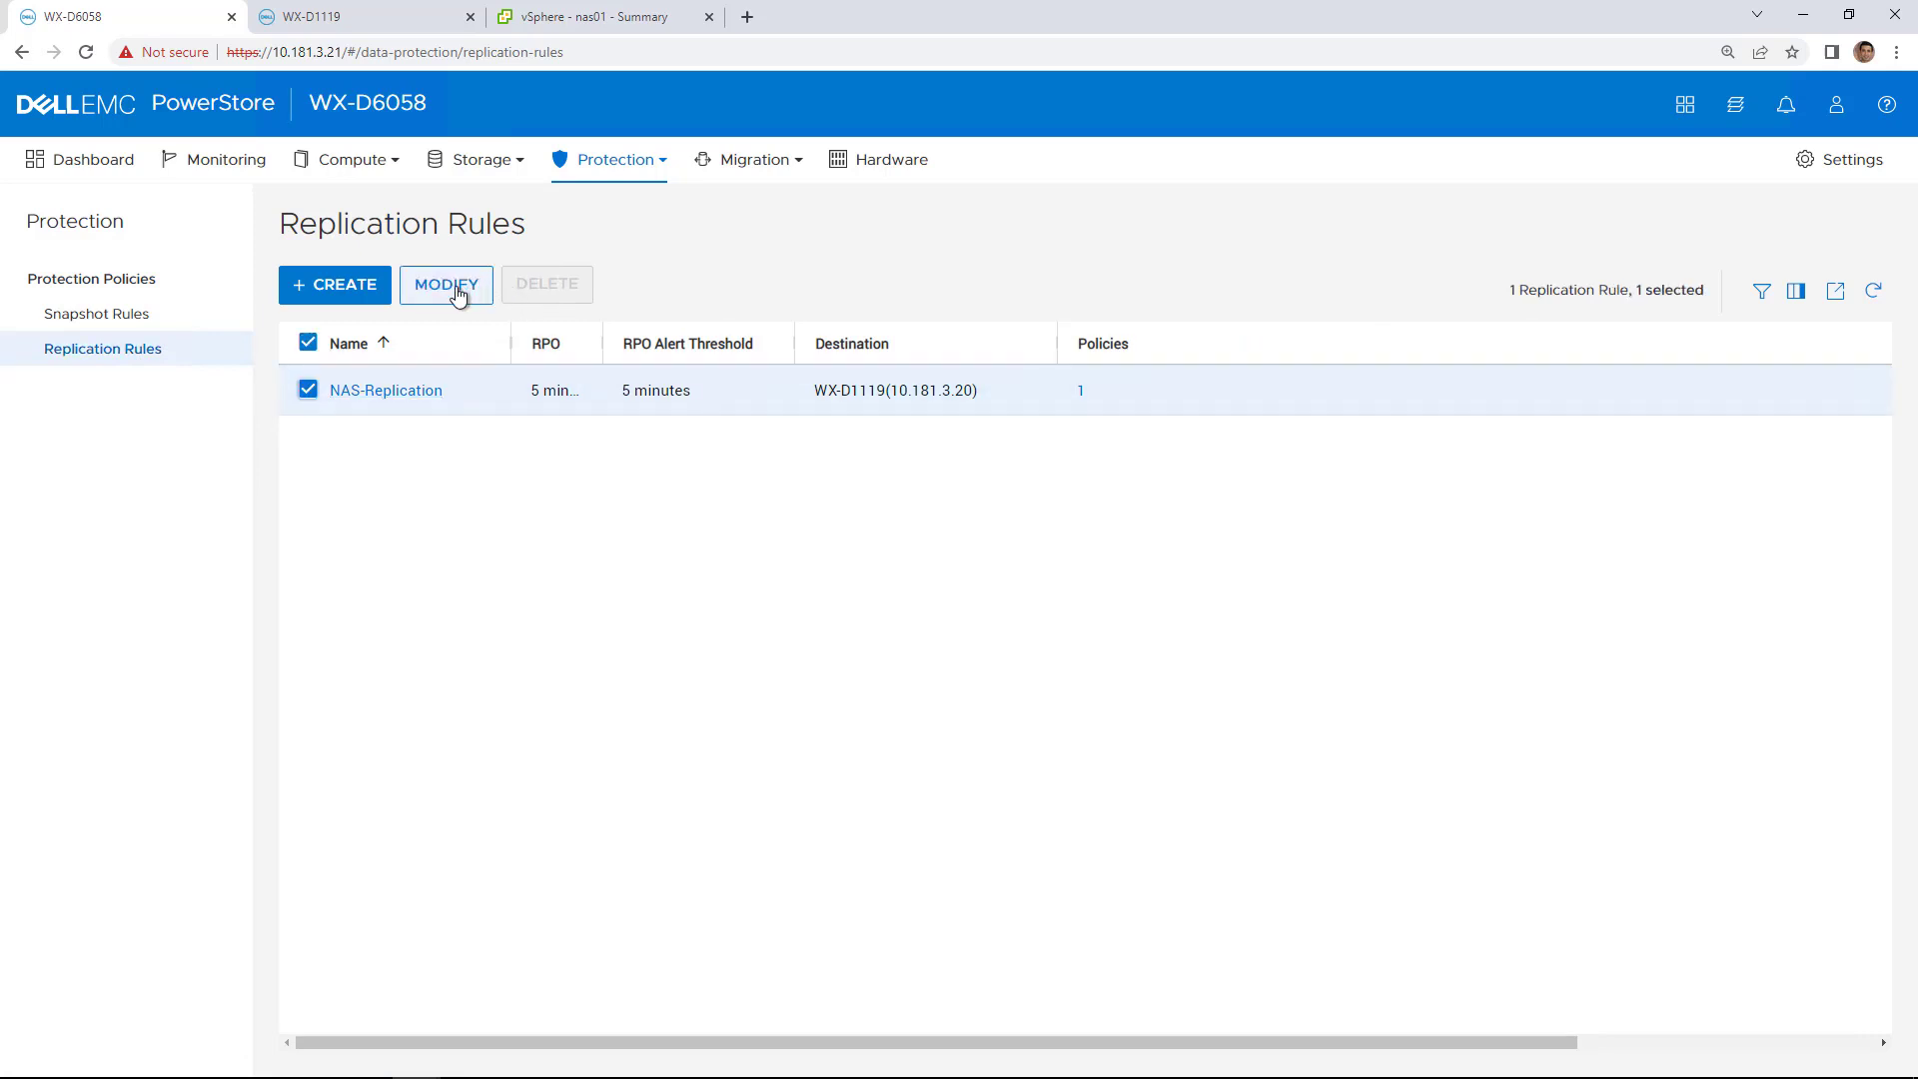
click(454, 286)
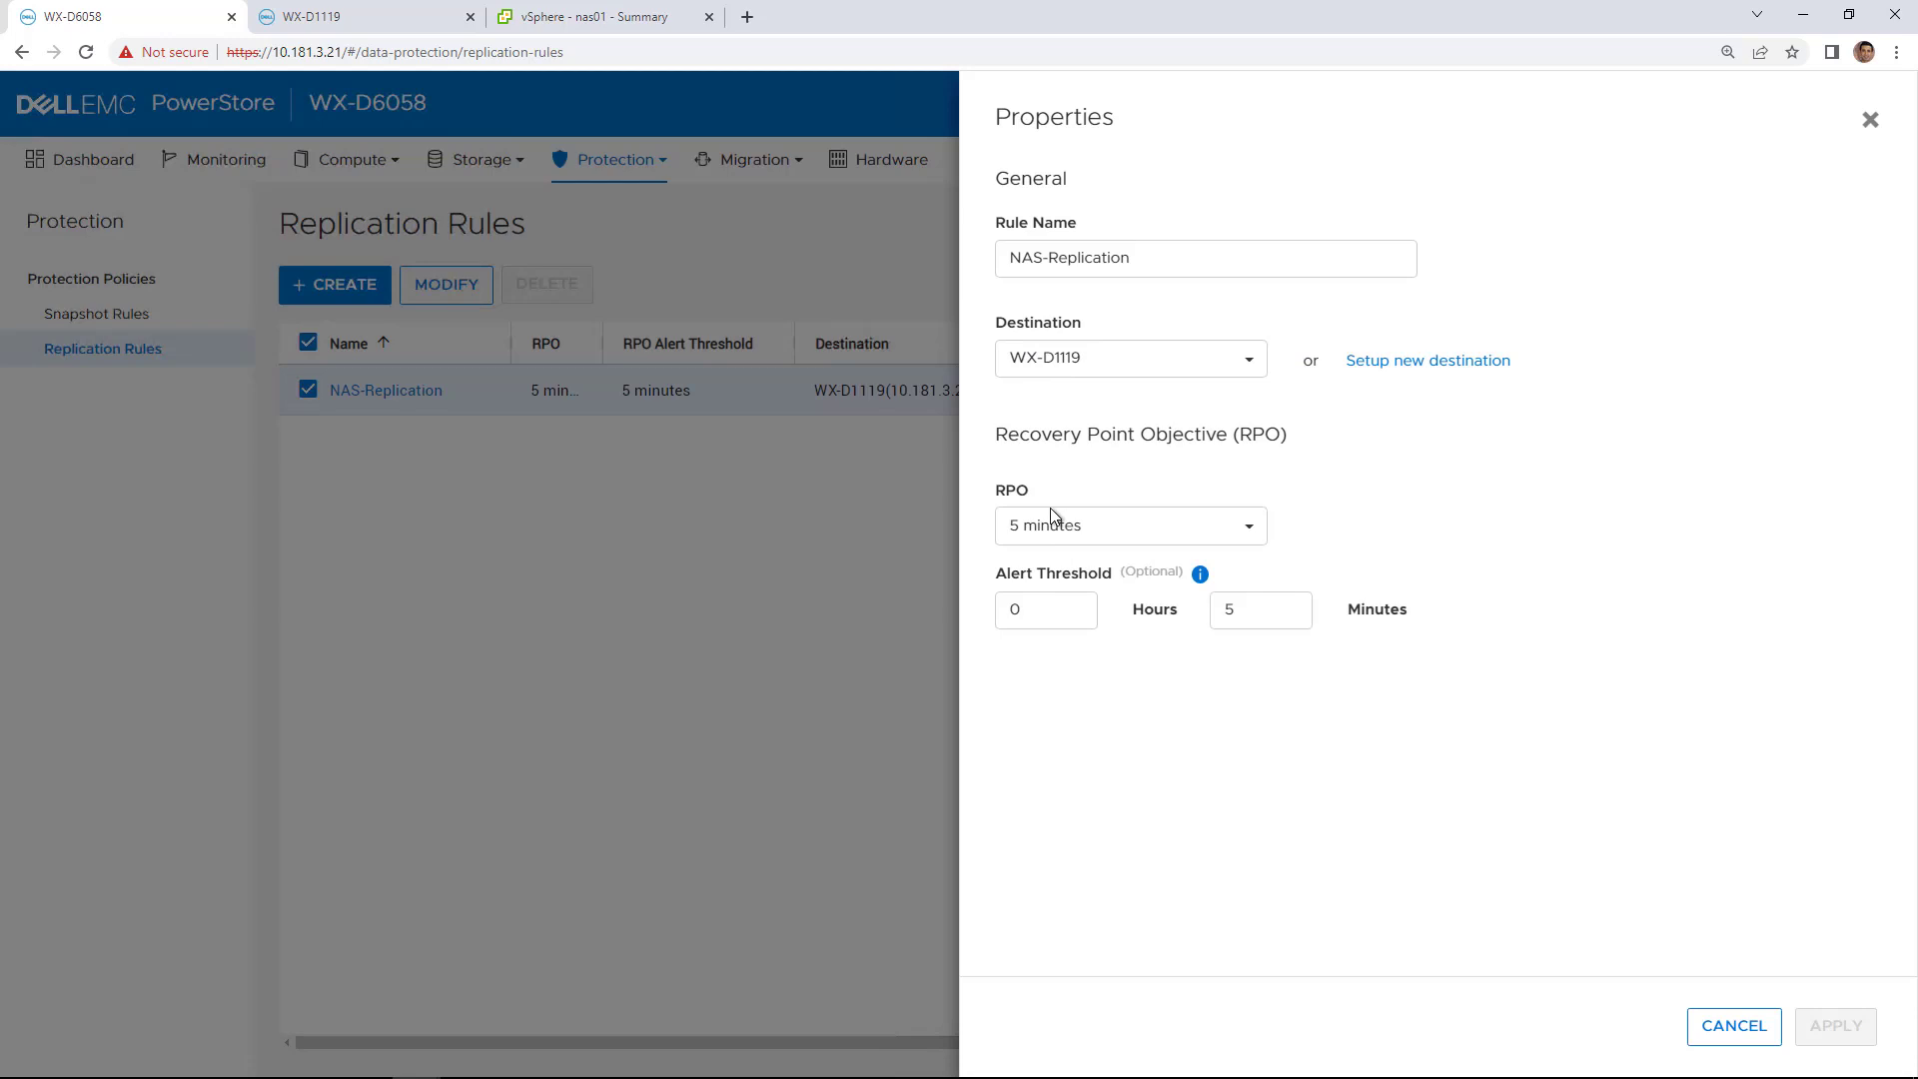
click(1731, 1026)
Compare WX-D6058's NAS servers with the file systems currently on WX-D1119.
click(475, 166)
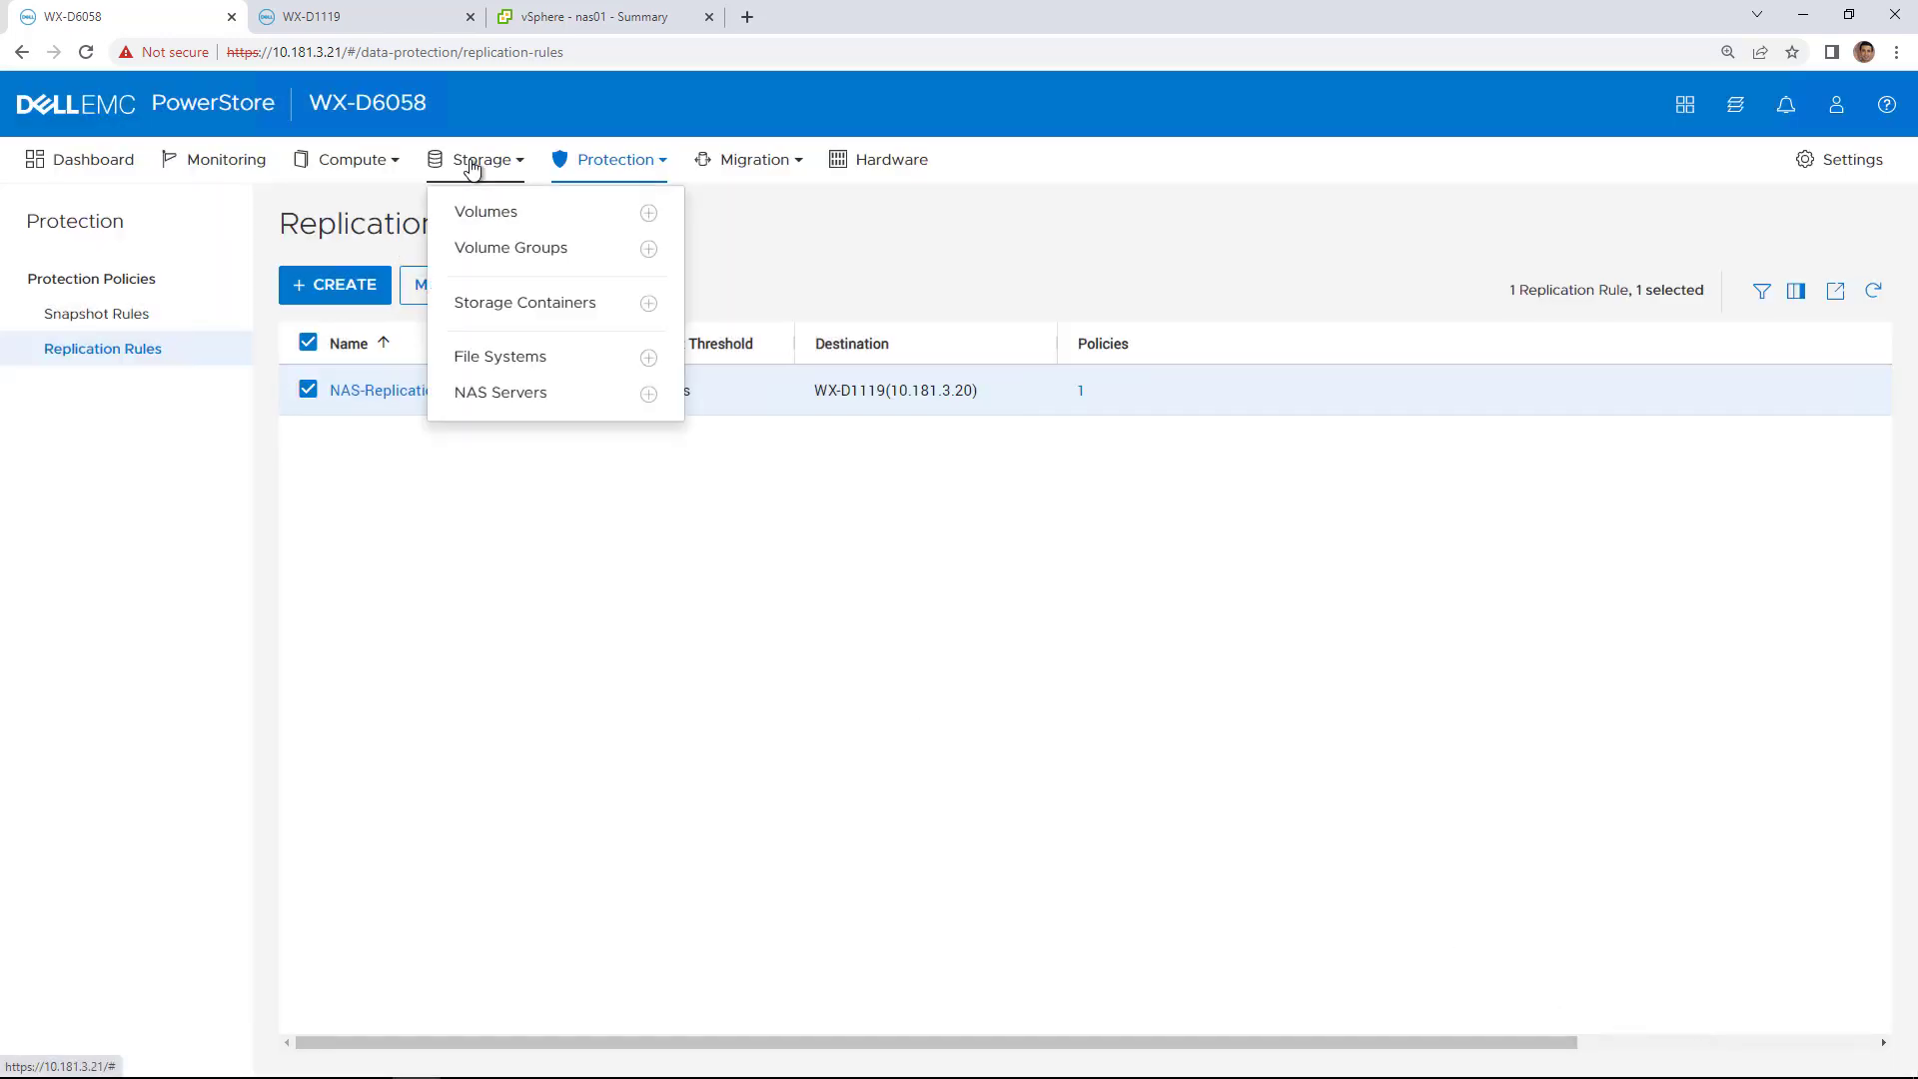
click(507, 399)
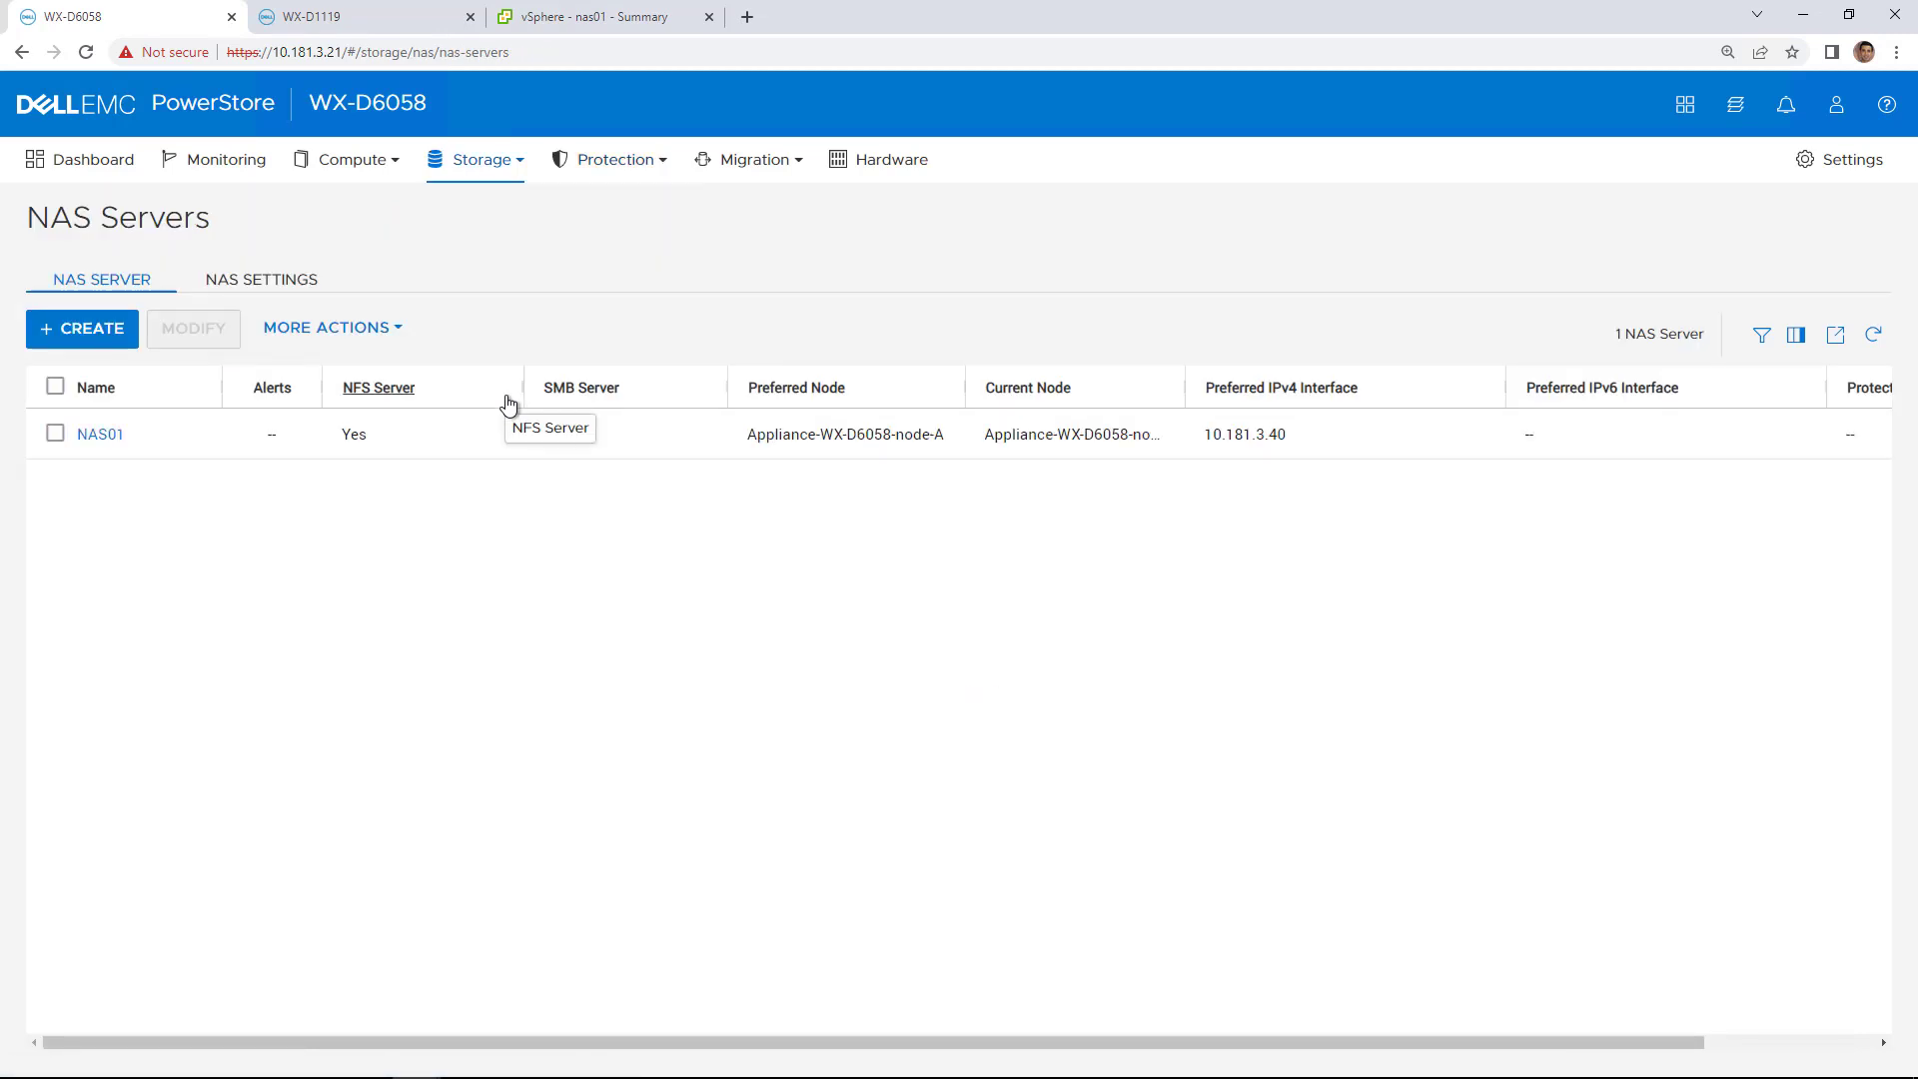
click(385, 20)
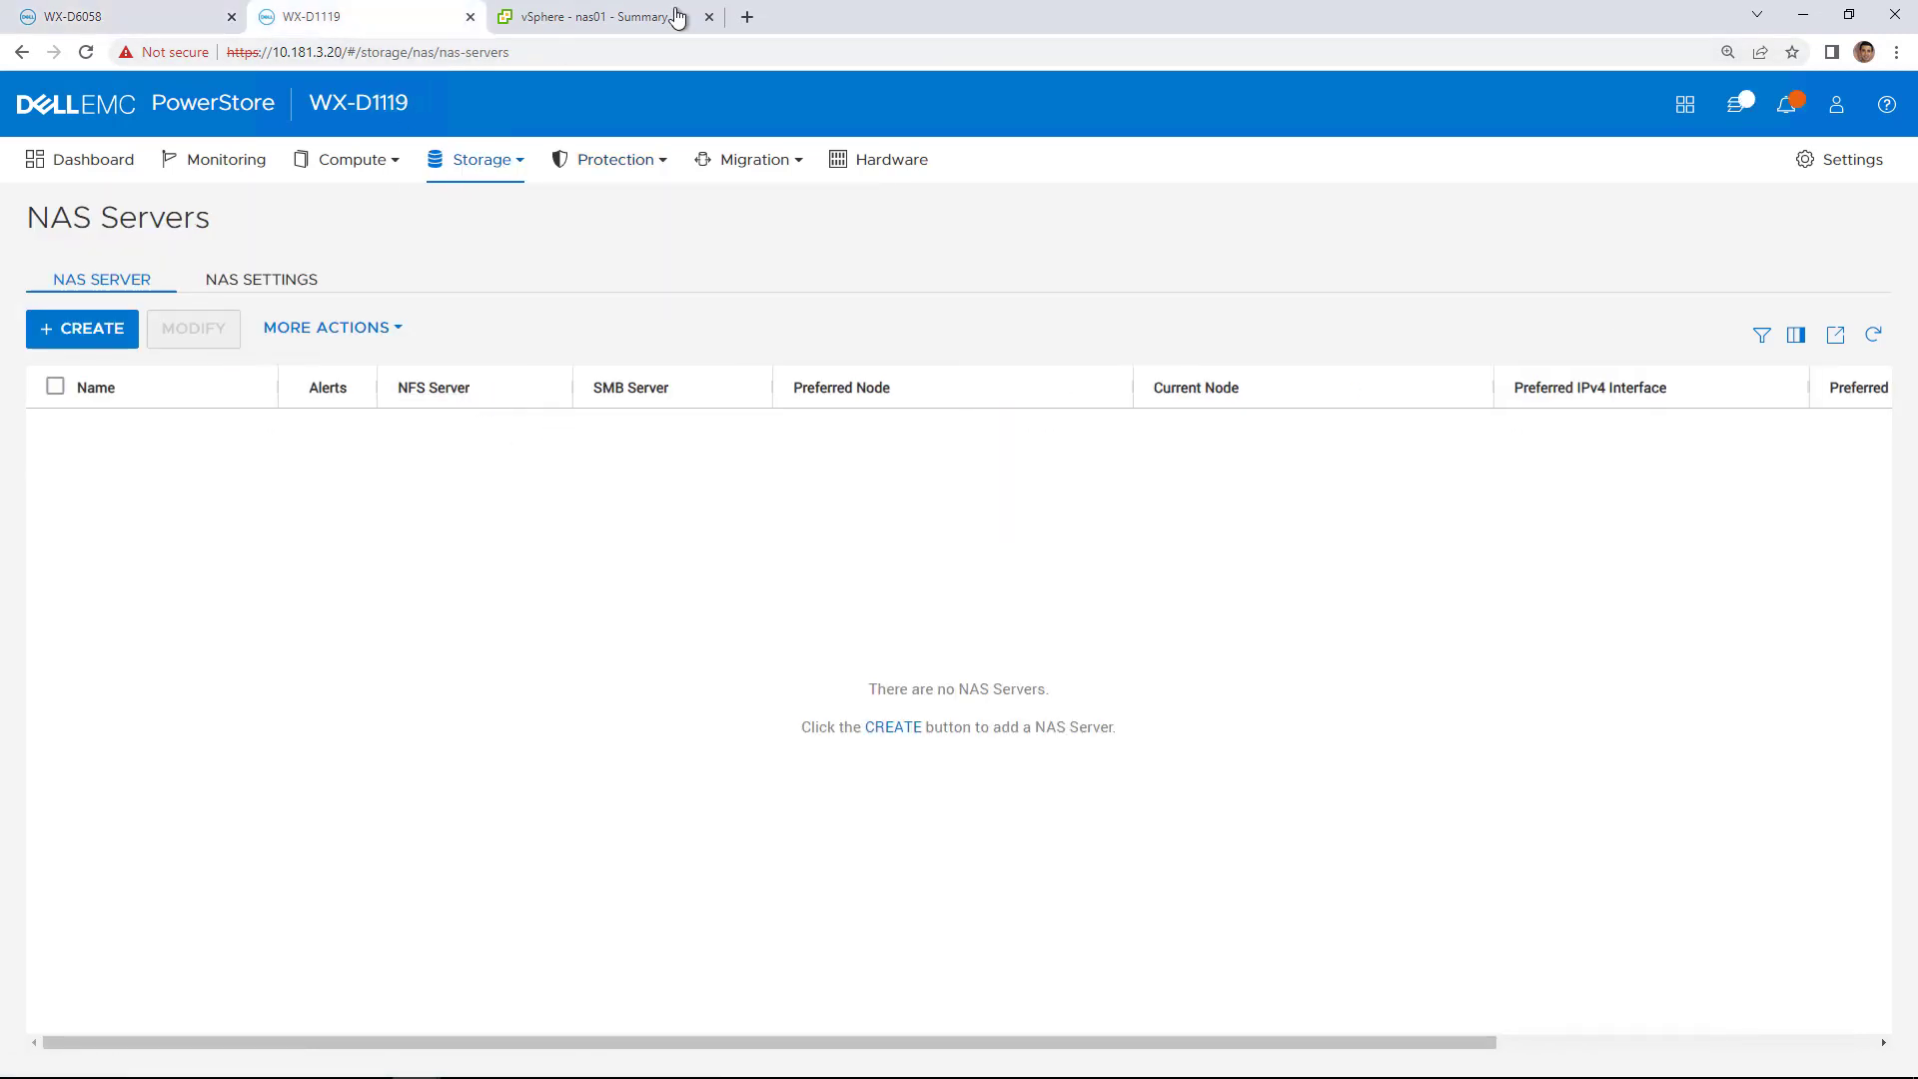
click(473, 161)
click(504, 357)
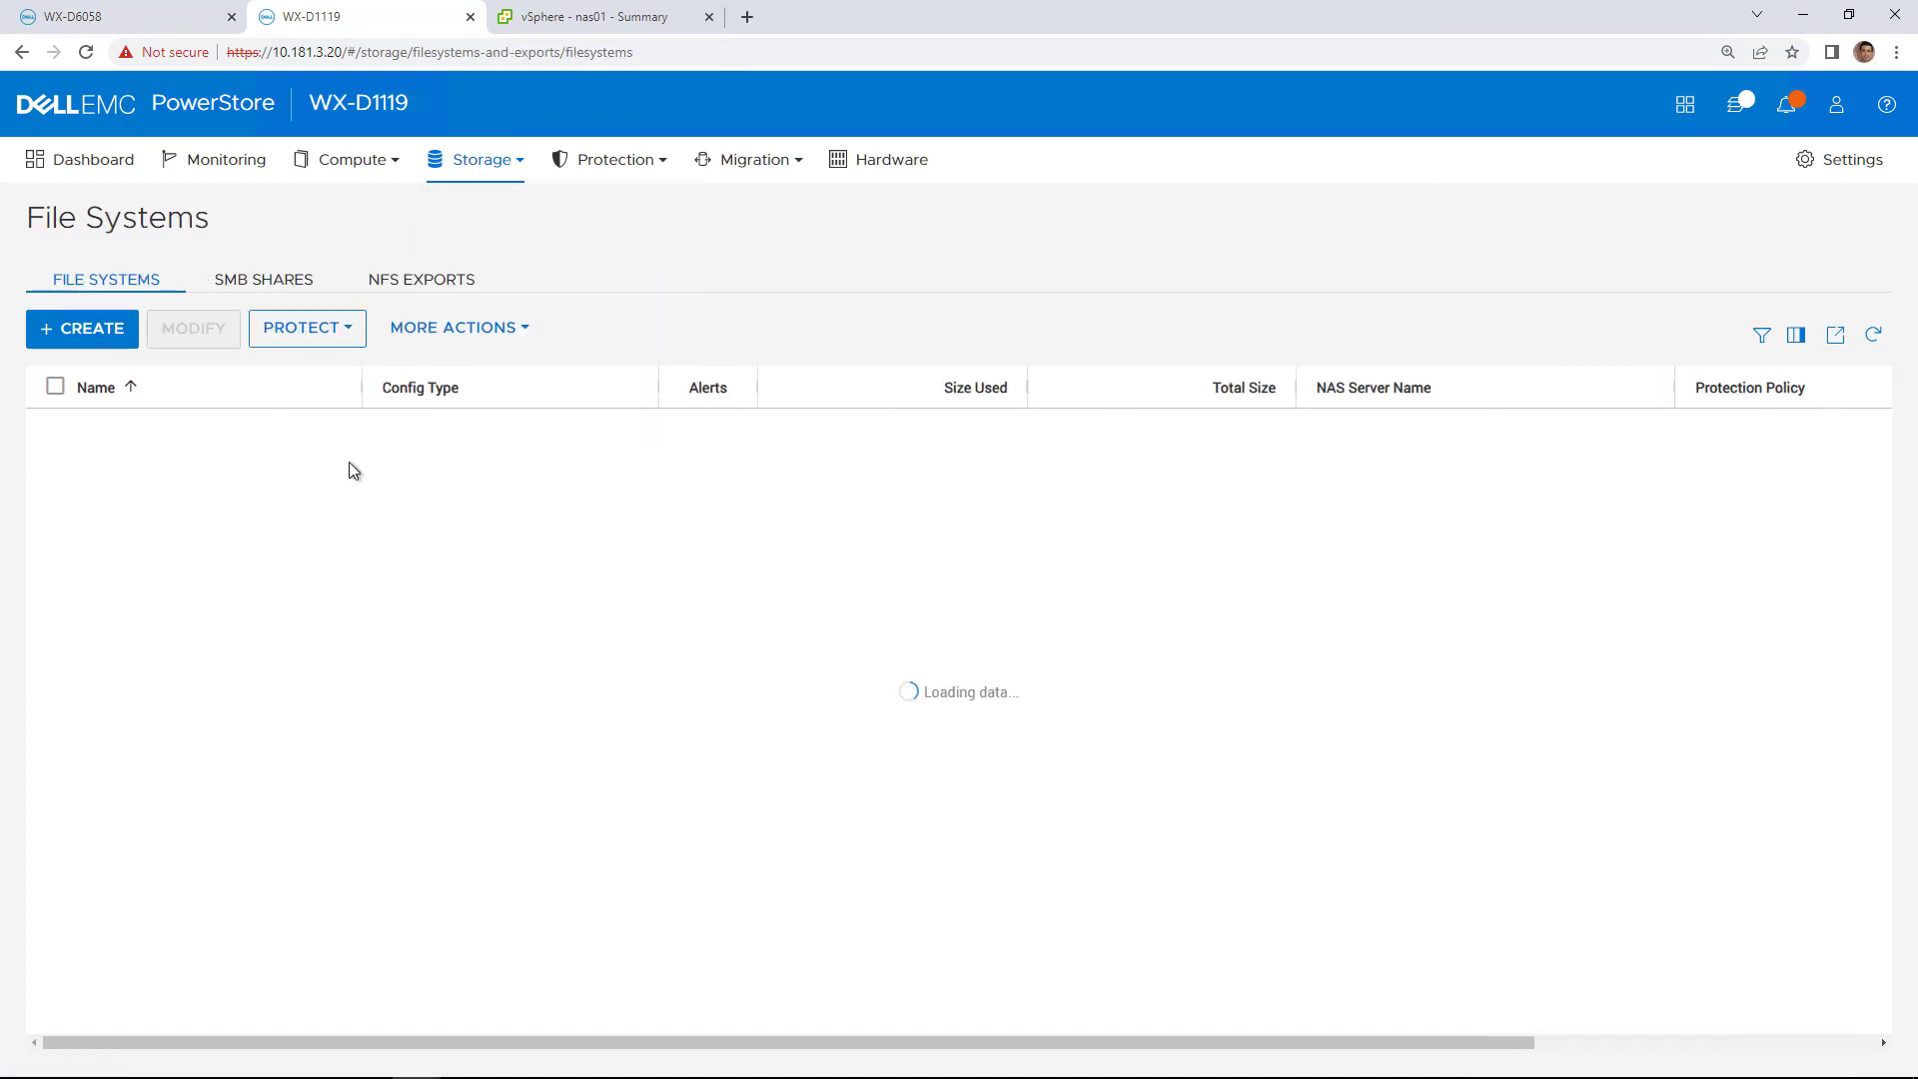
click(161, 17)
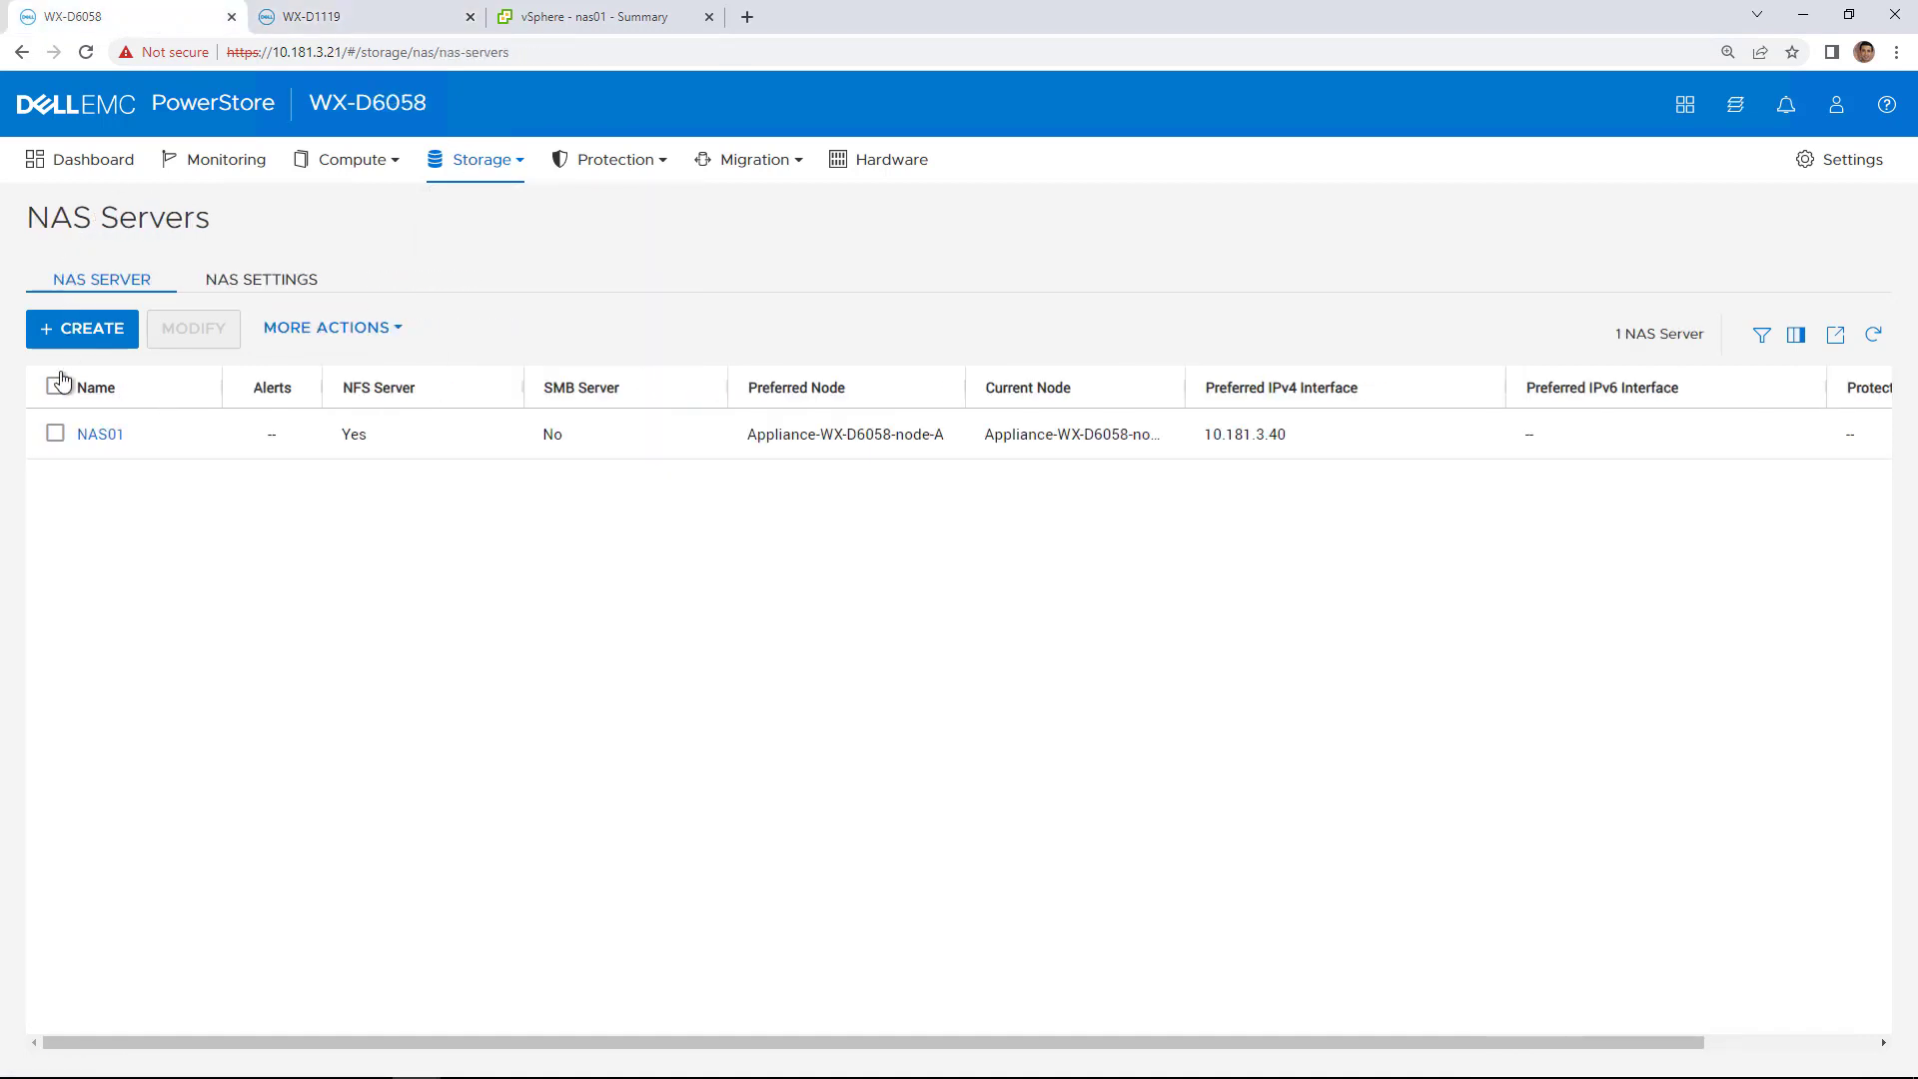
Assign the NAS protection policy to the NAS01 server.
click(55, 433)
click(335, 329)
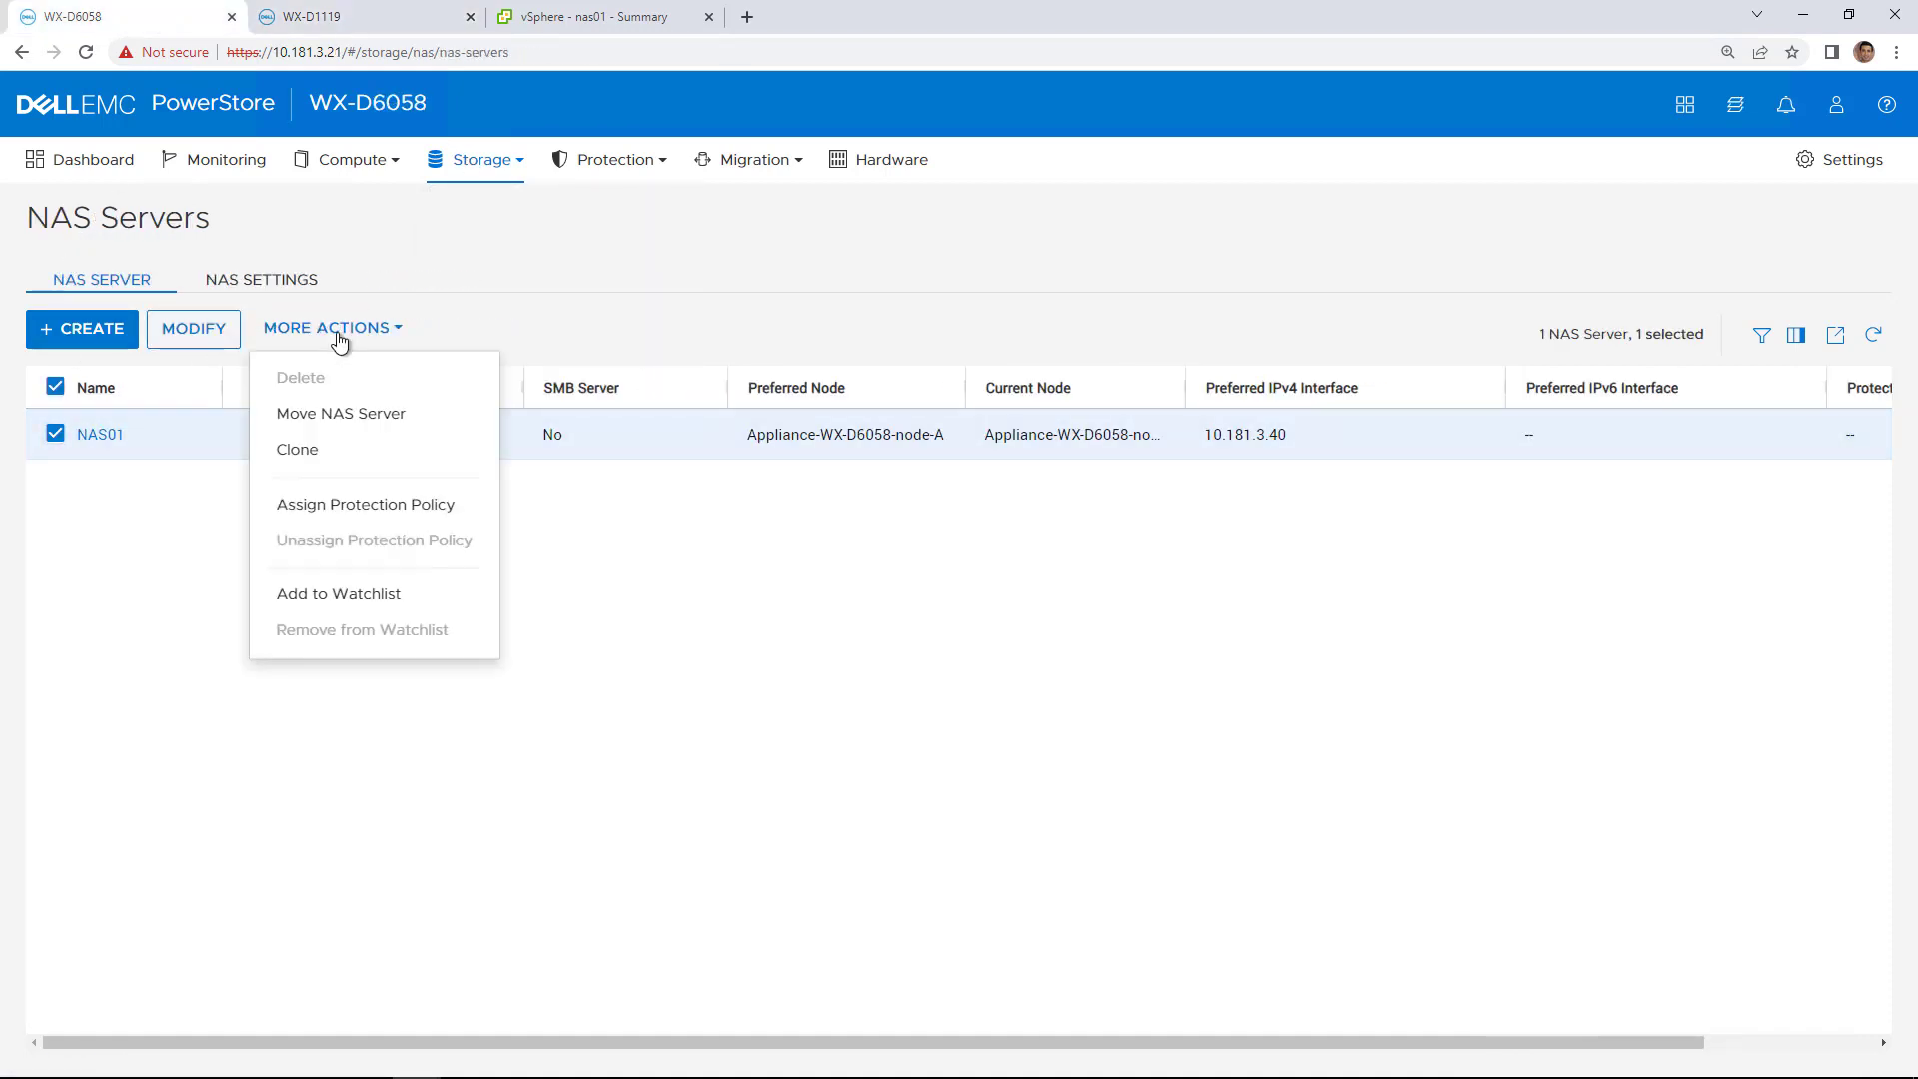
click(369, 506)
click(1024, 281)
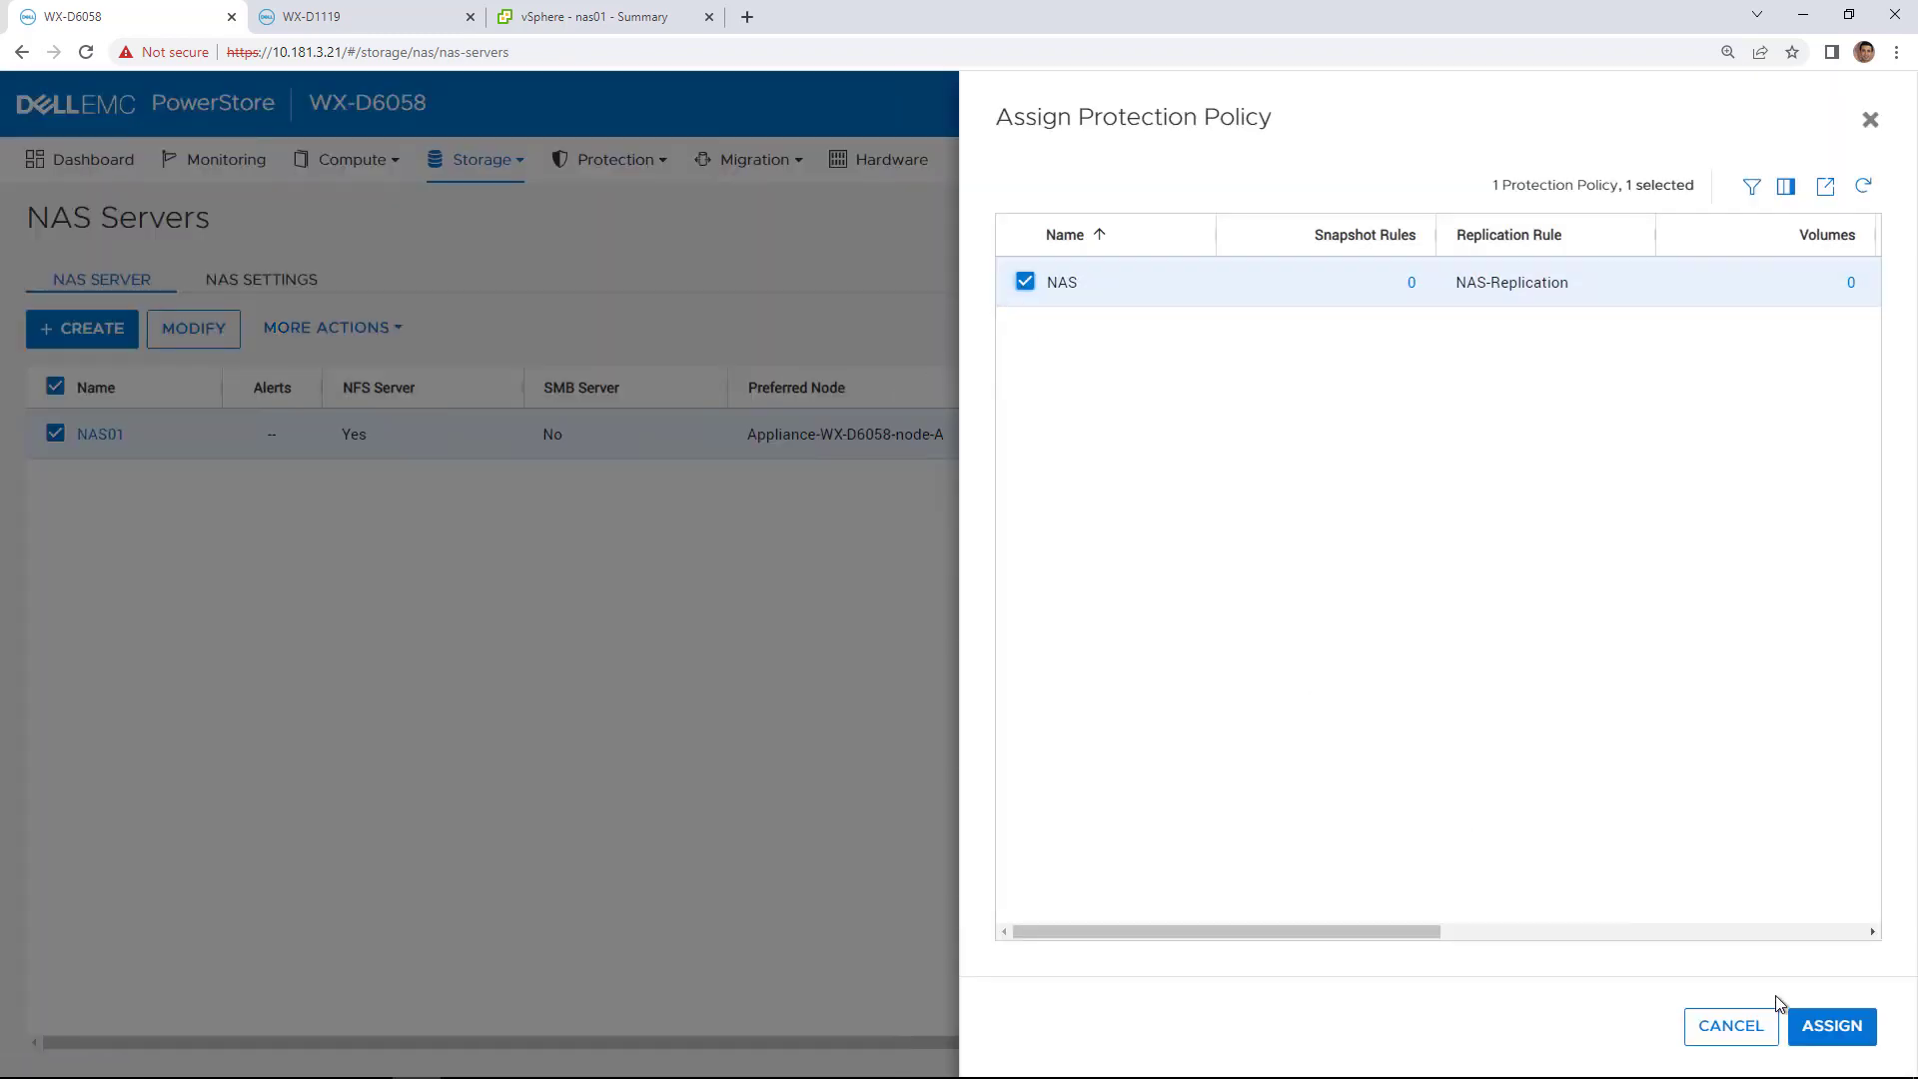
click(1830, 1025)
click(1199, 641)
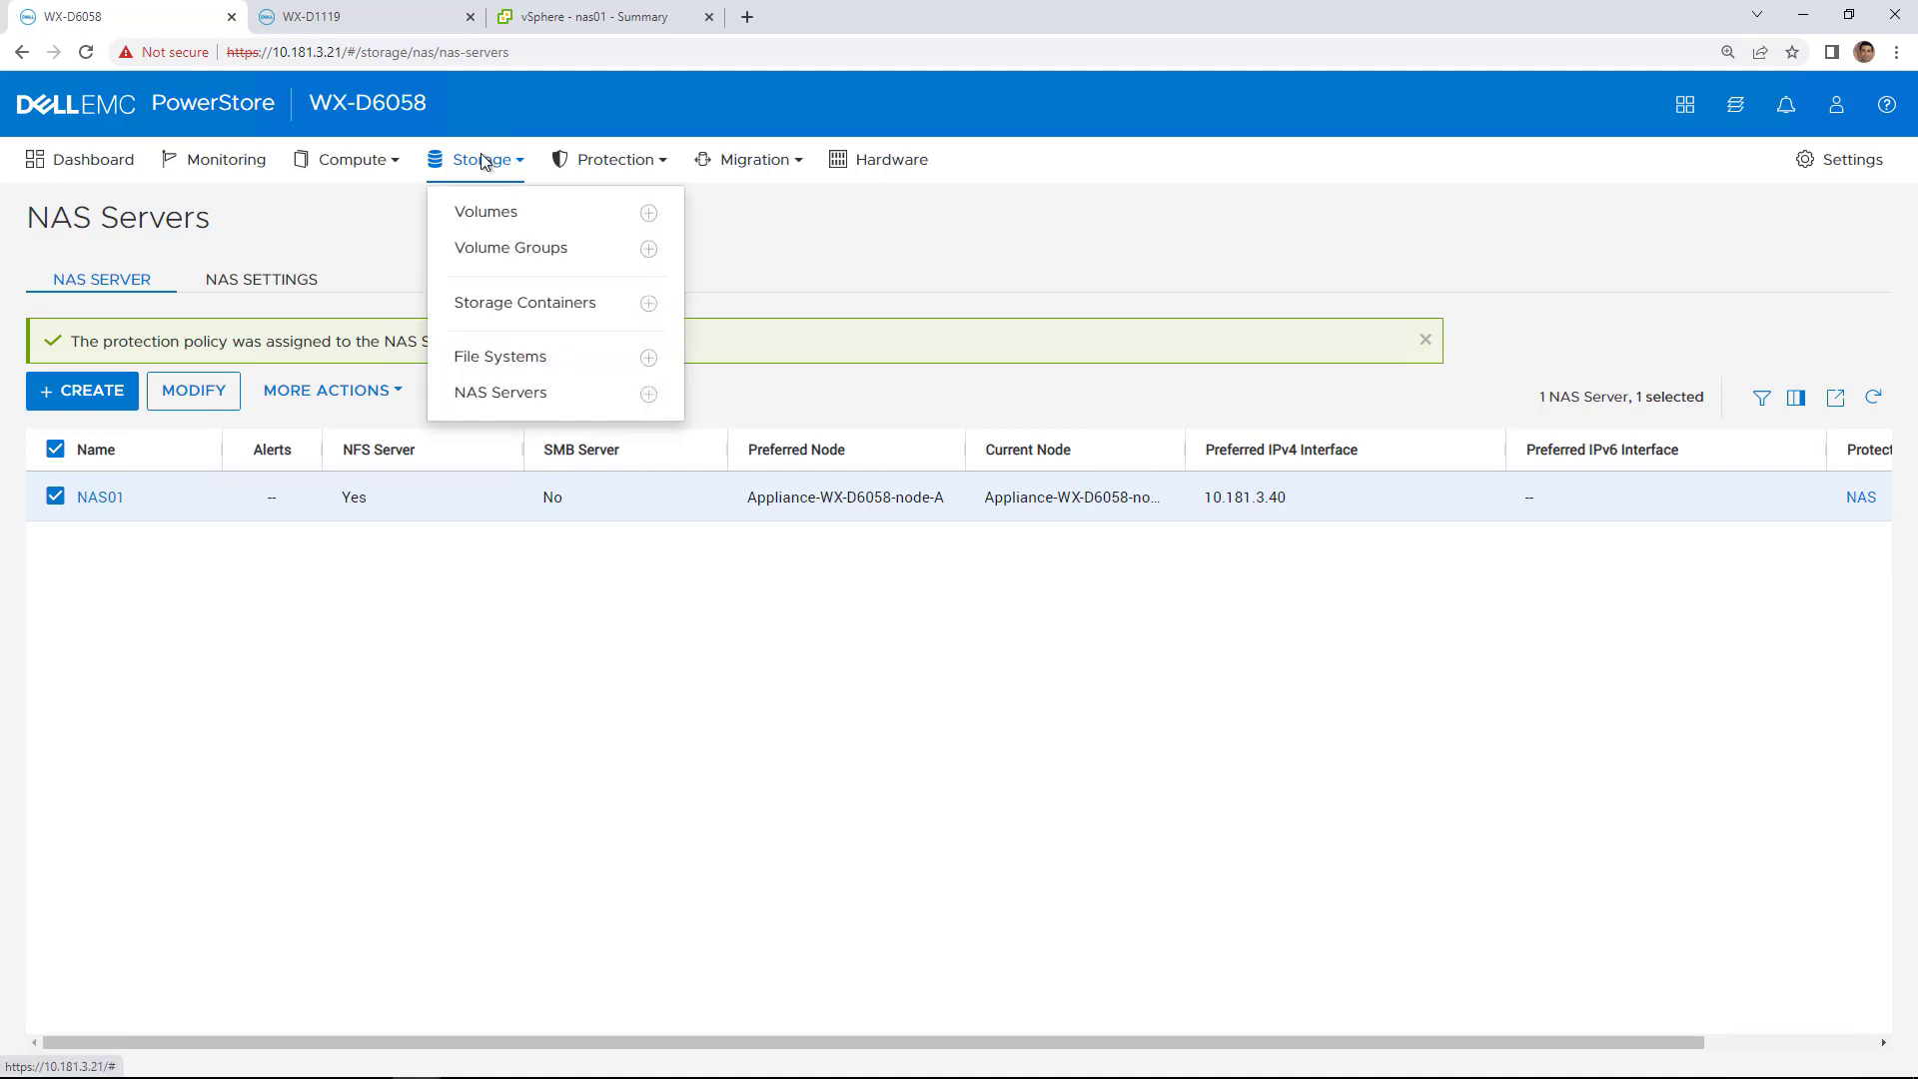
Open the NAS-Prod01 replication session details under NAS01.
mouse_move(612, 160)
click(613, 210)
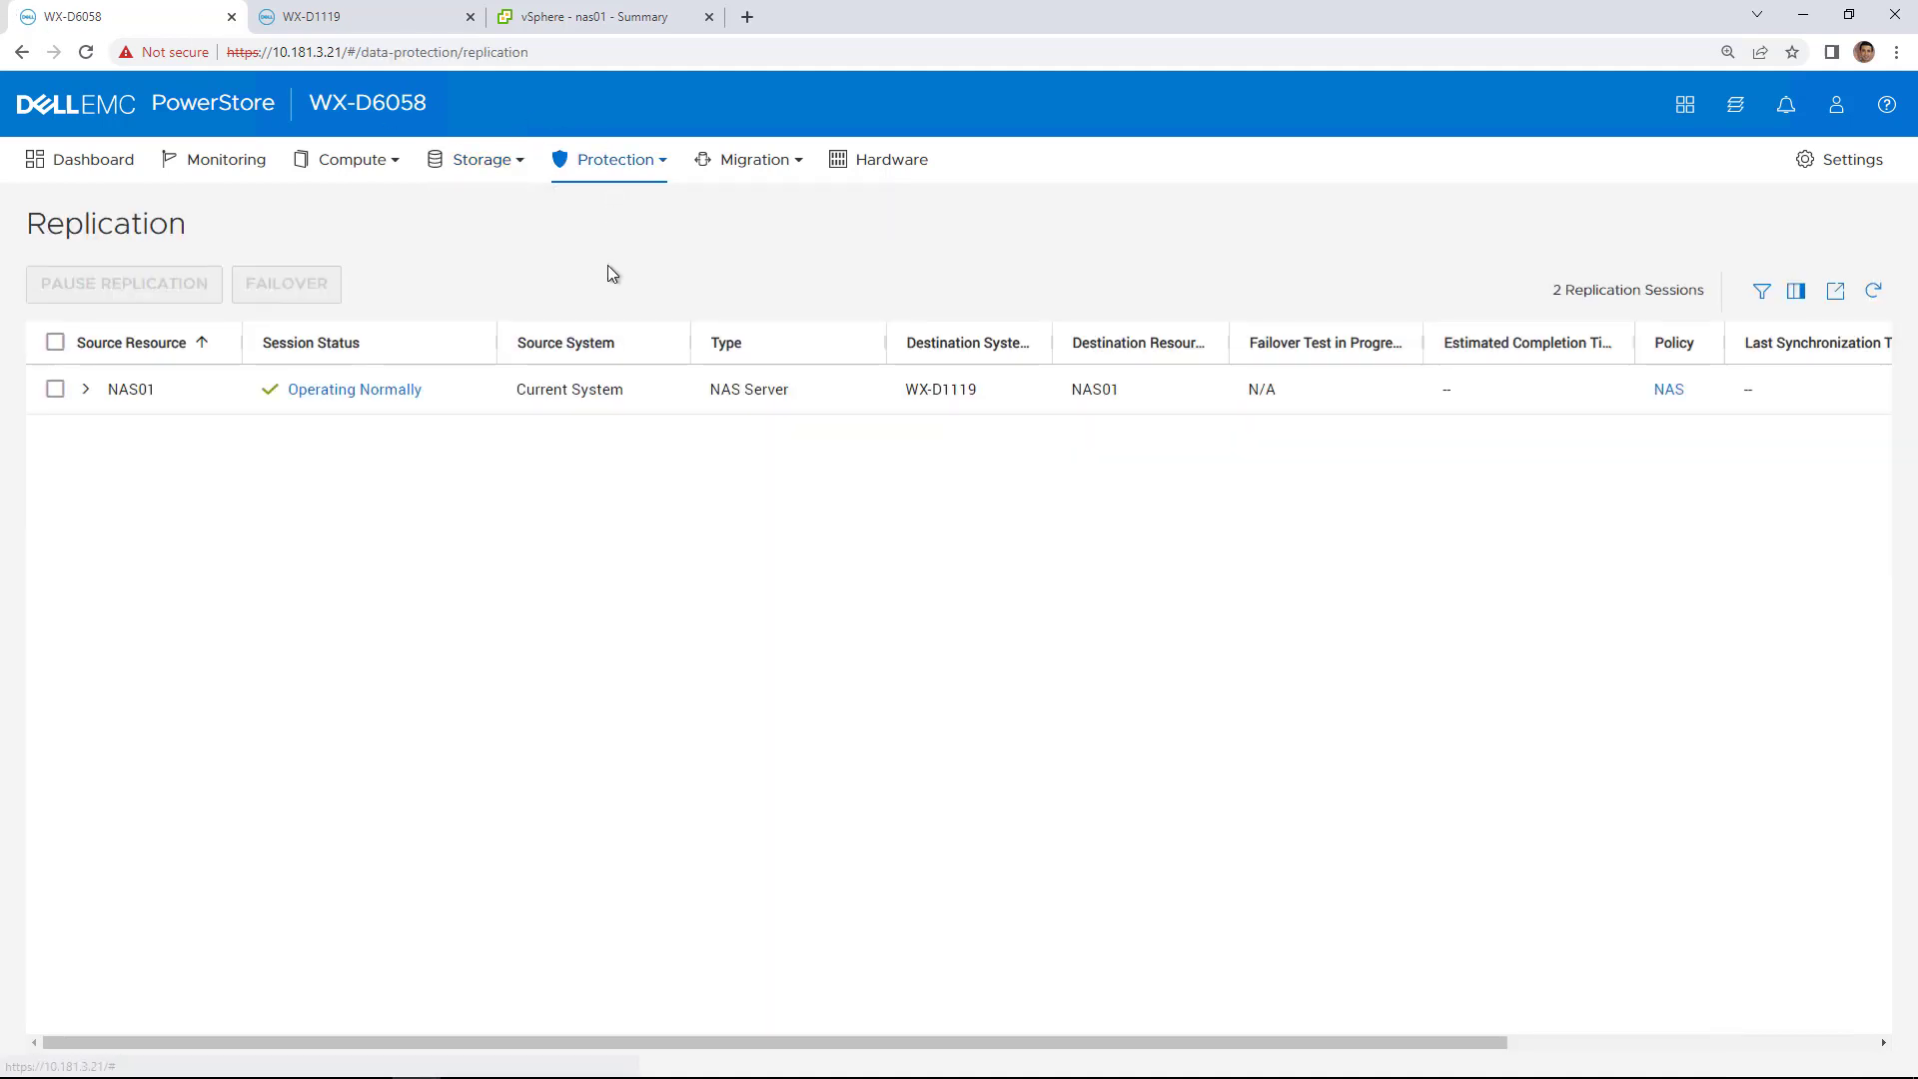
click(88, 391)
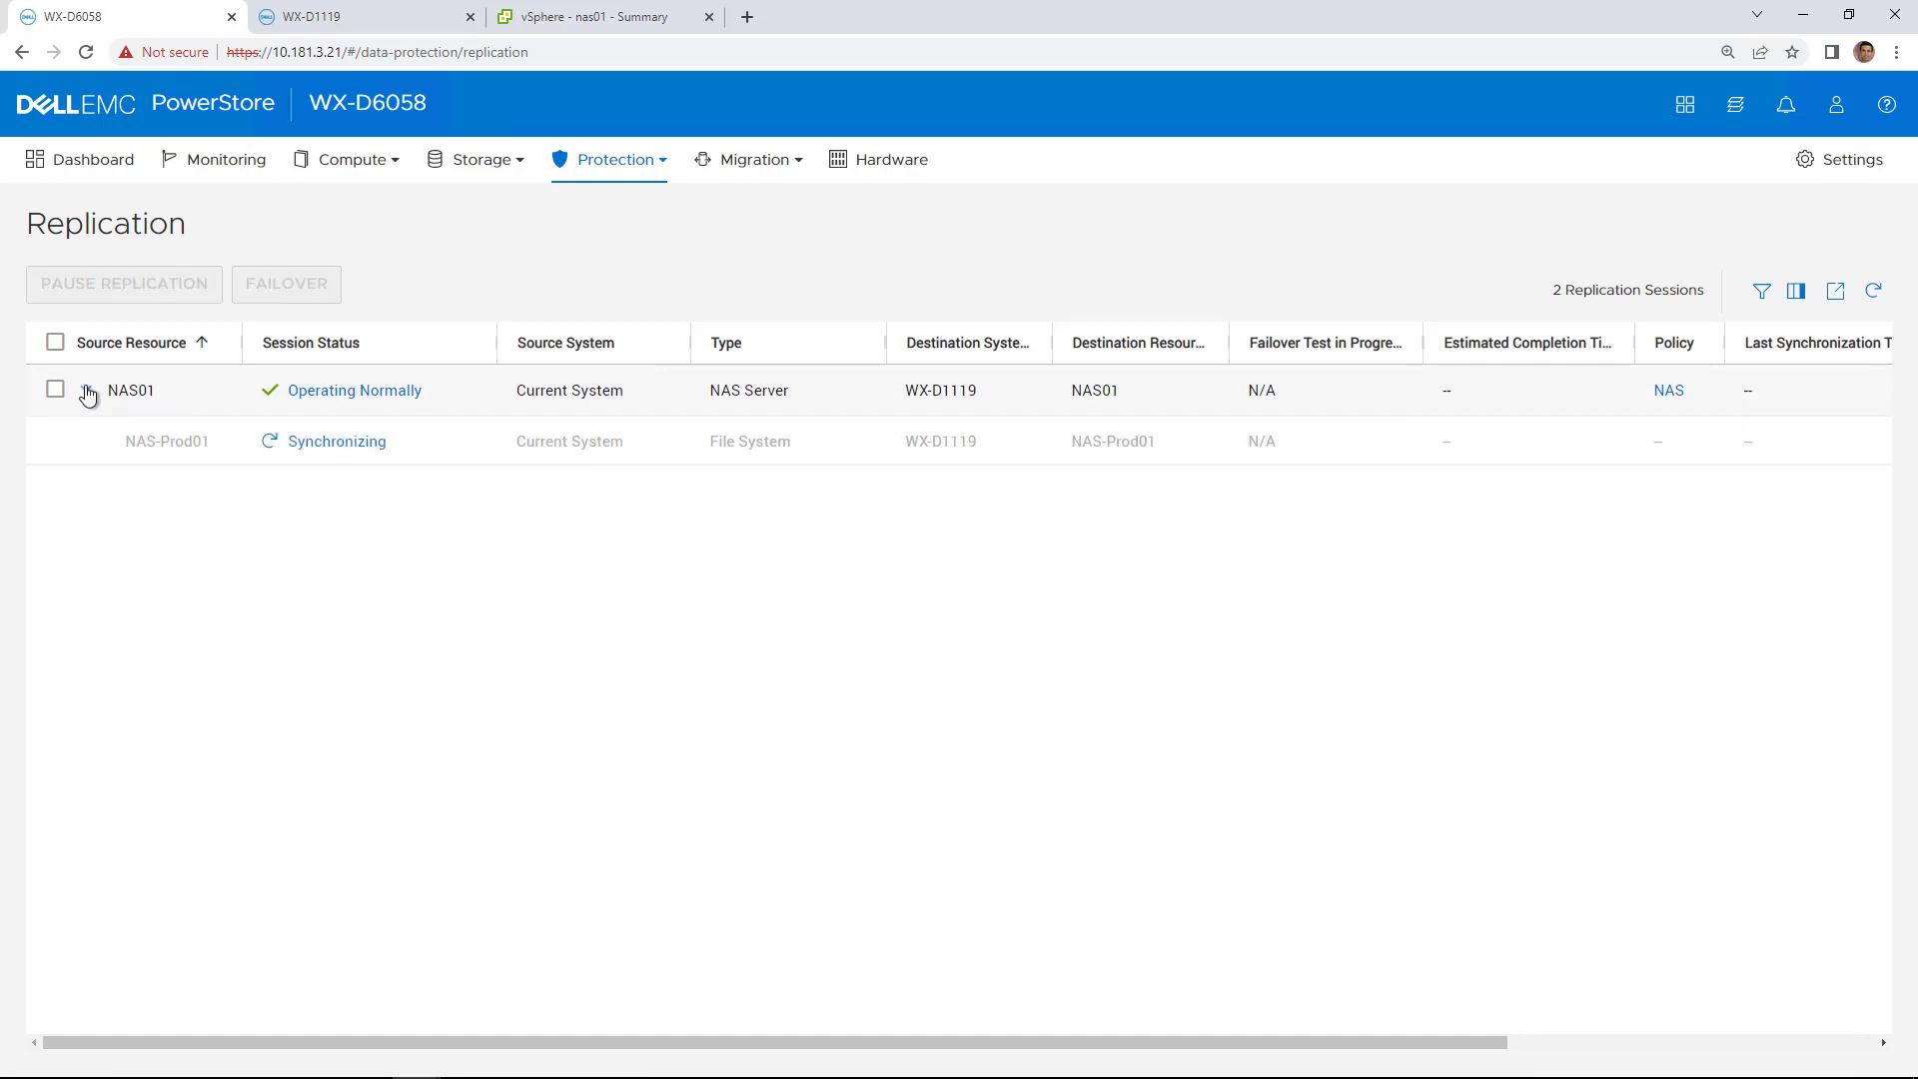
click(310, 444)
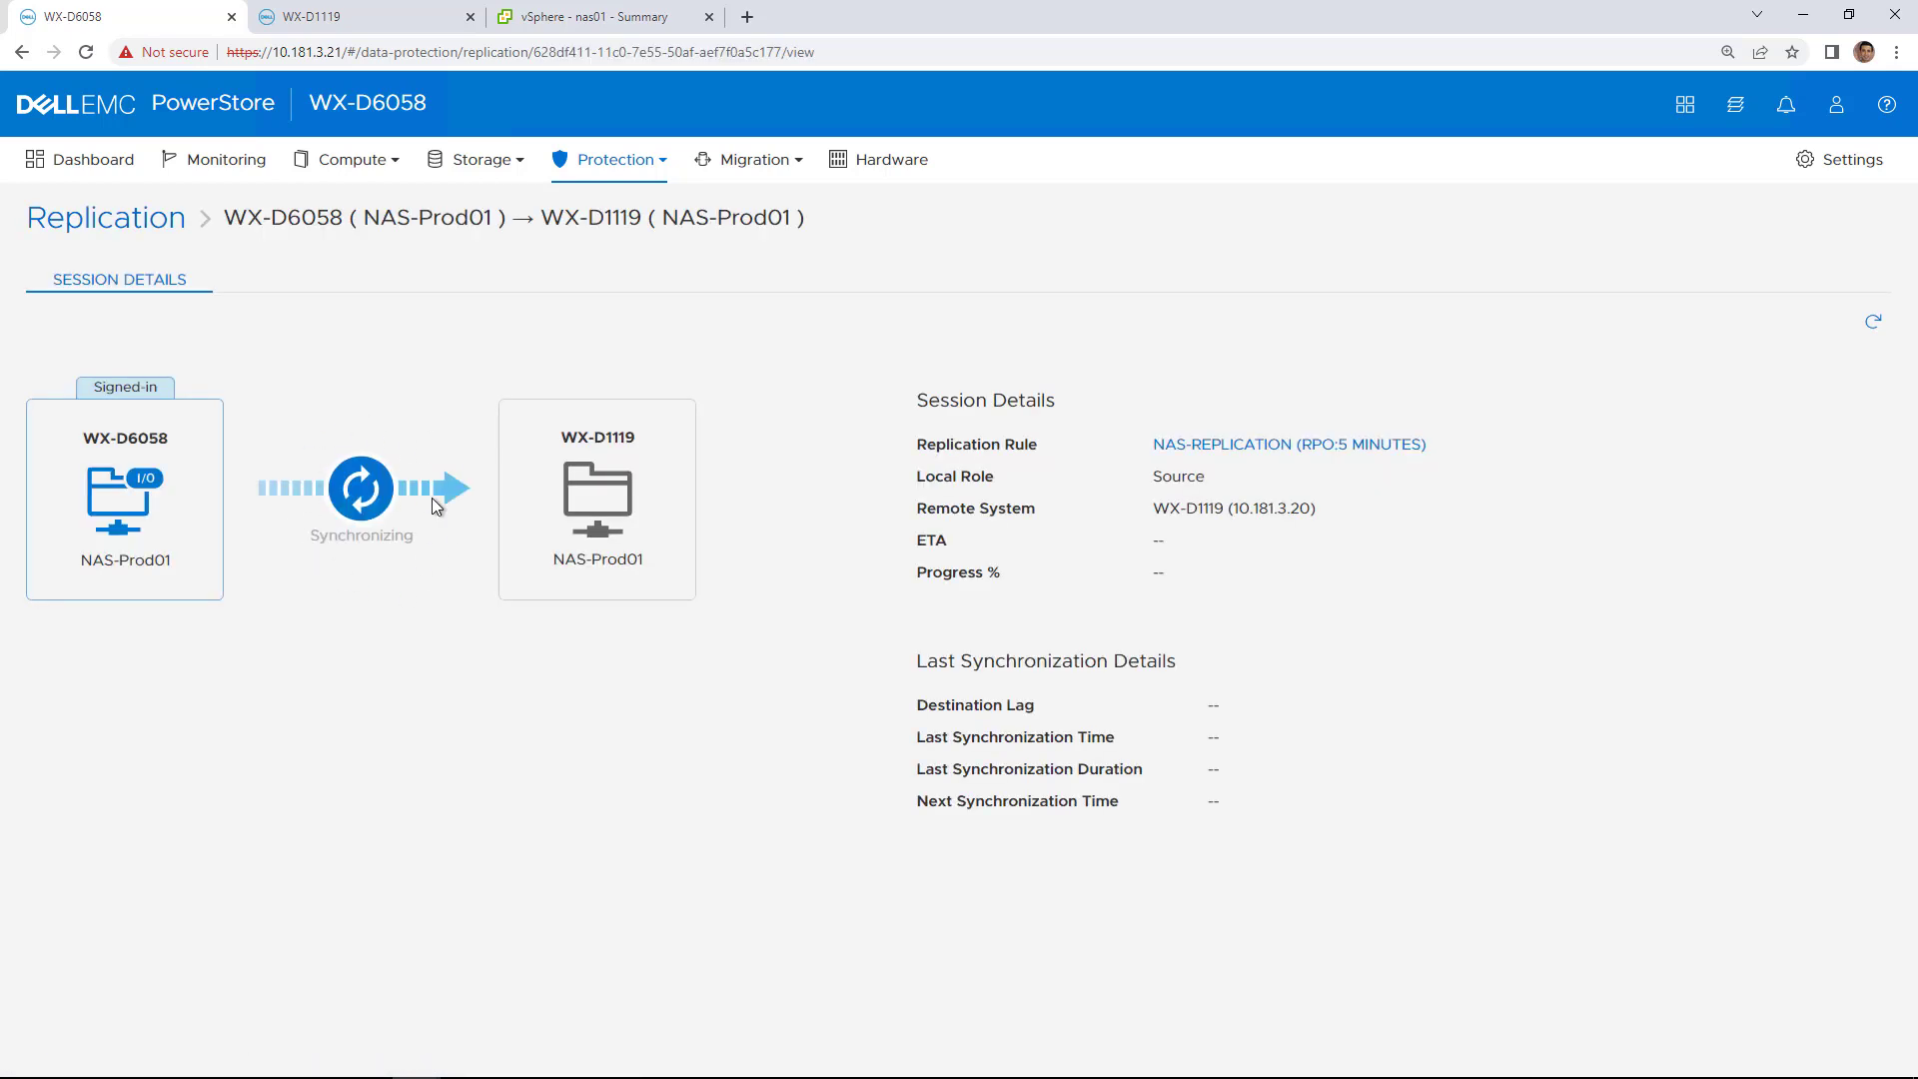
mouse_move(358, 538)
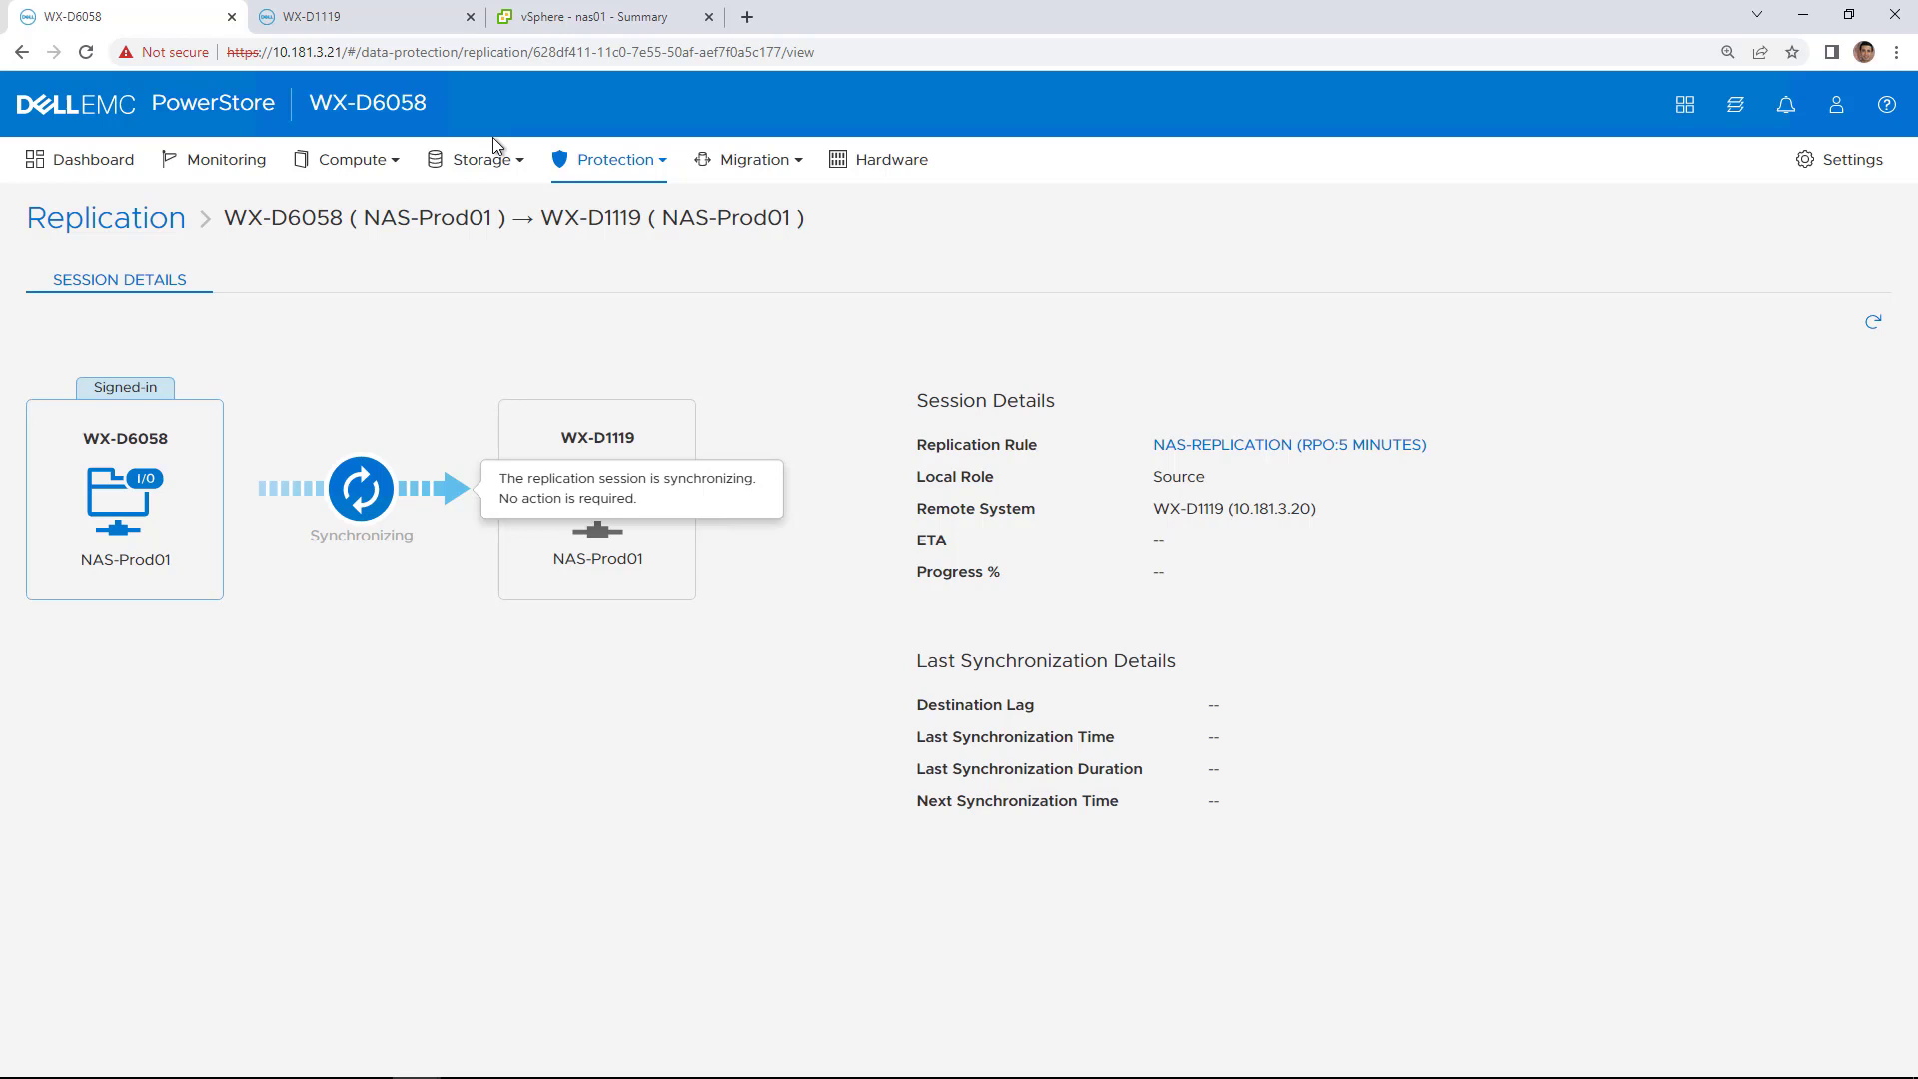
Confirm NAS01 and the NAS-Prod01 file system now appear on WX-D1119.
click(312, 16)
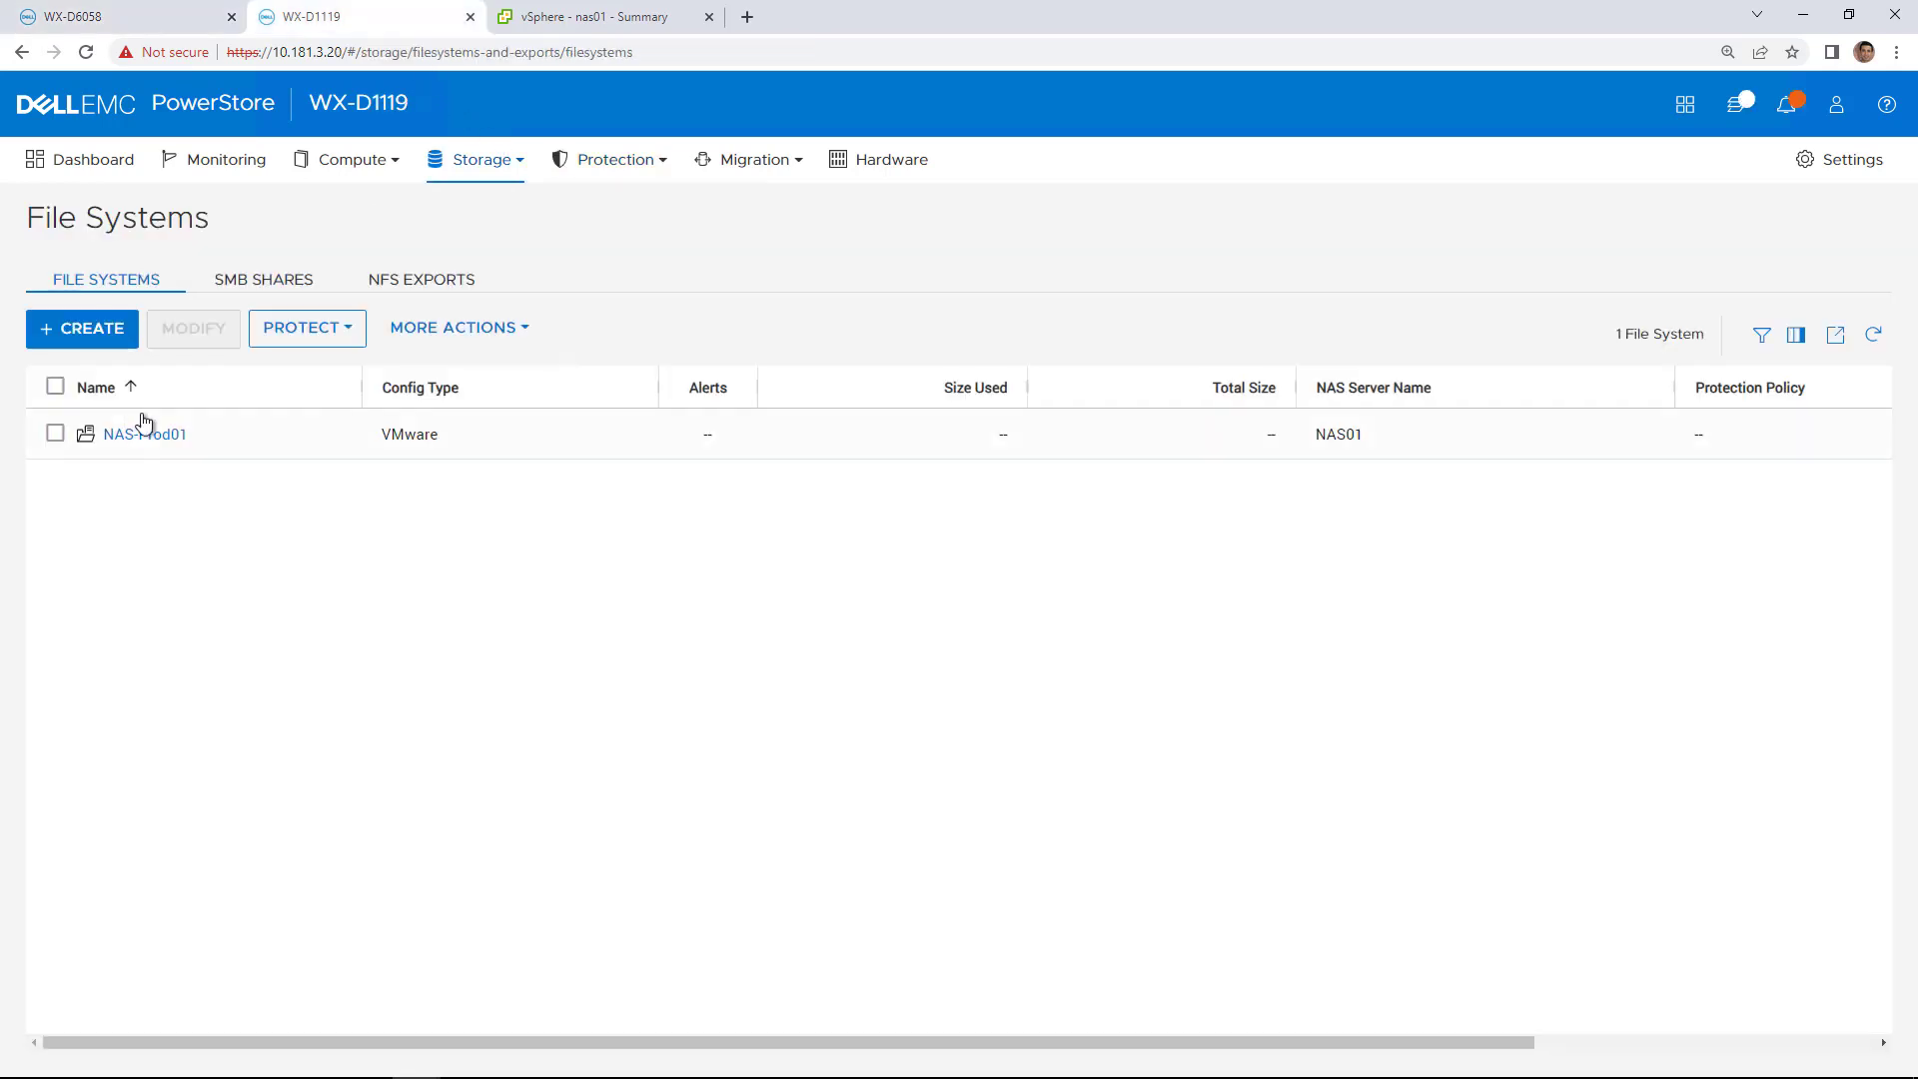
click(472, 170)
click(496, 392)
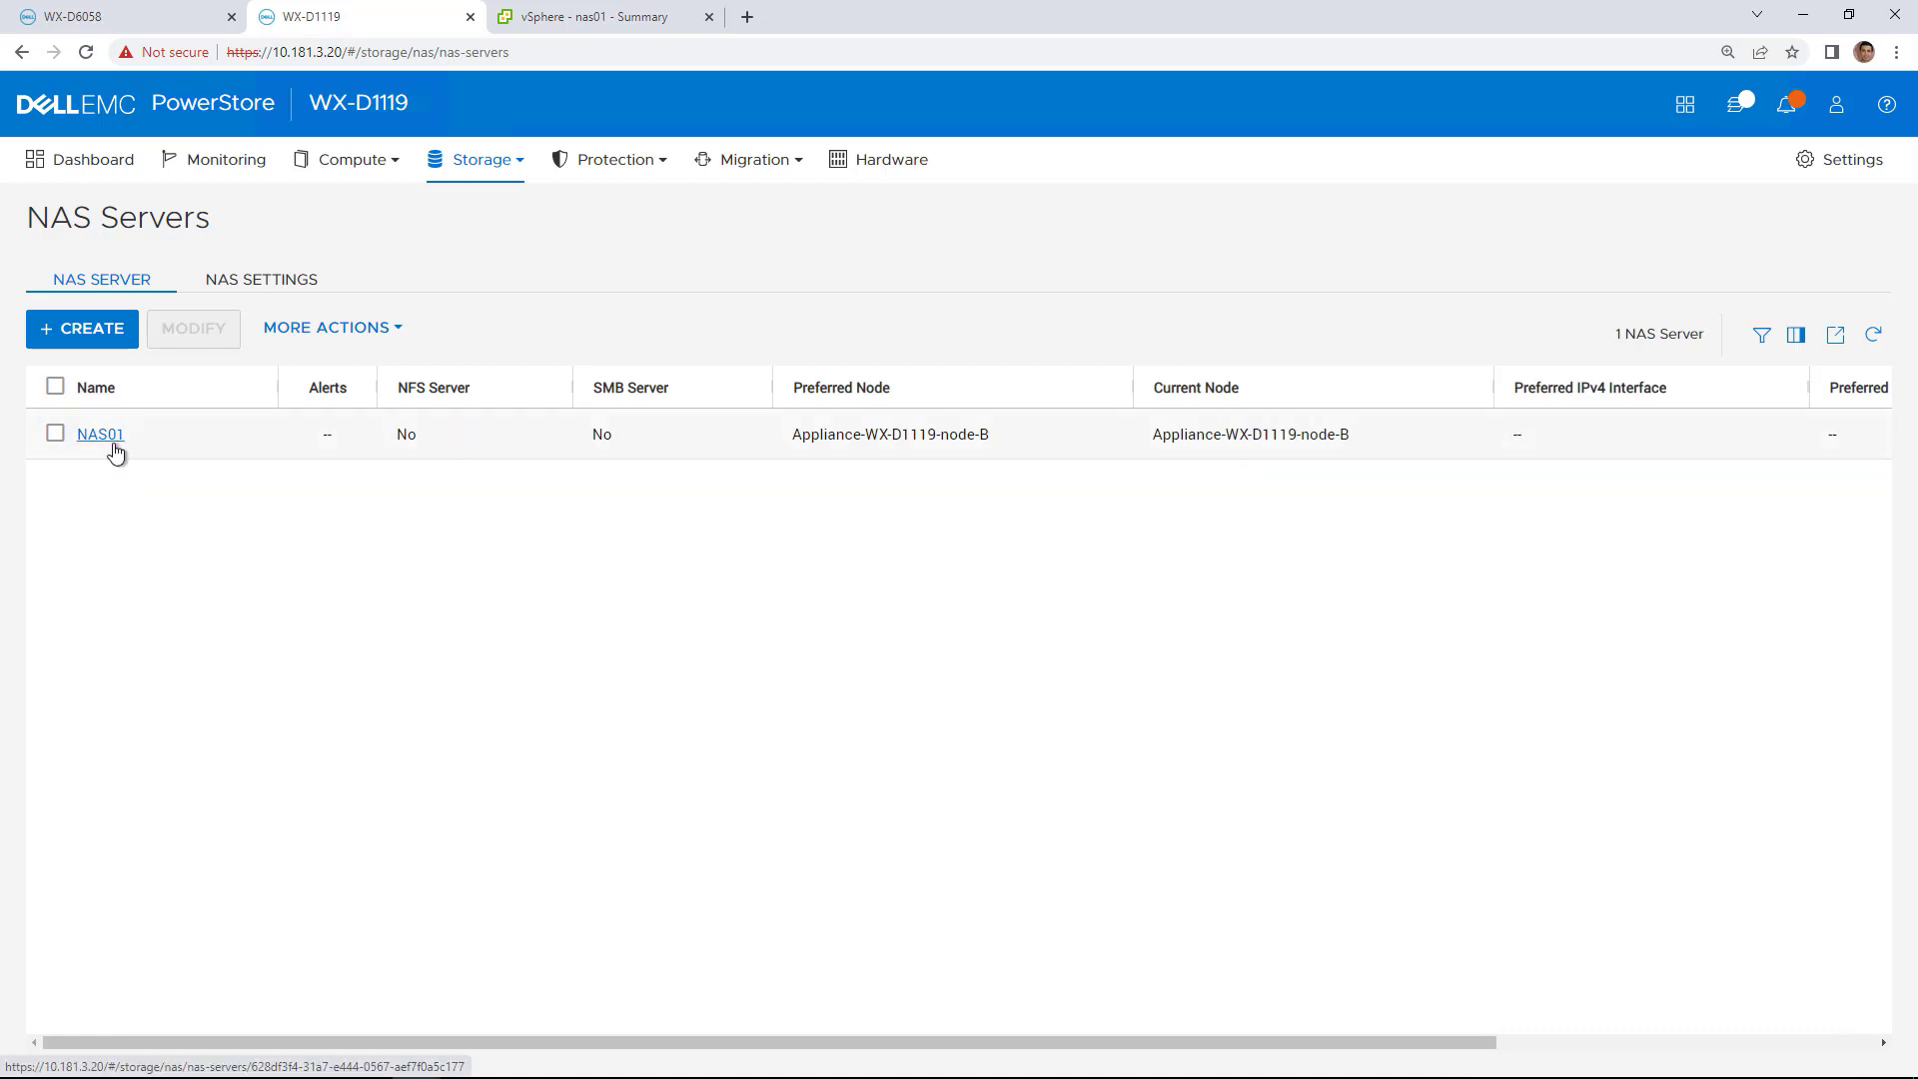
click(473, 165)
click(523, 362)
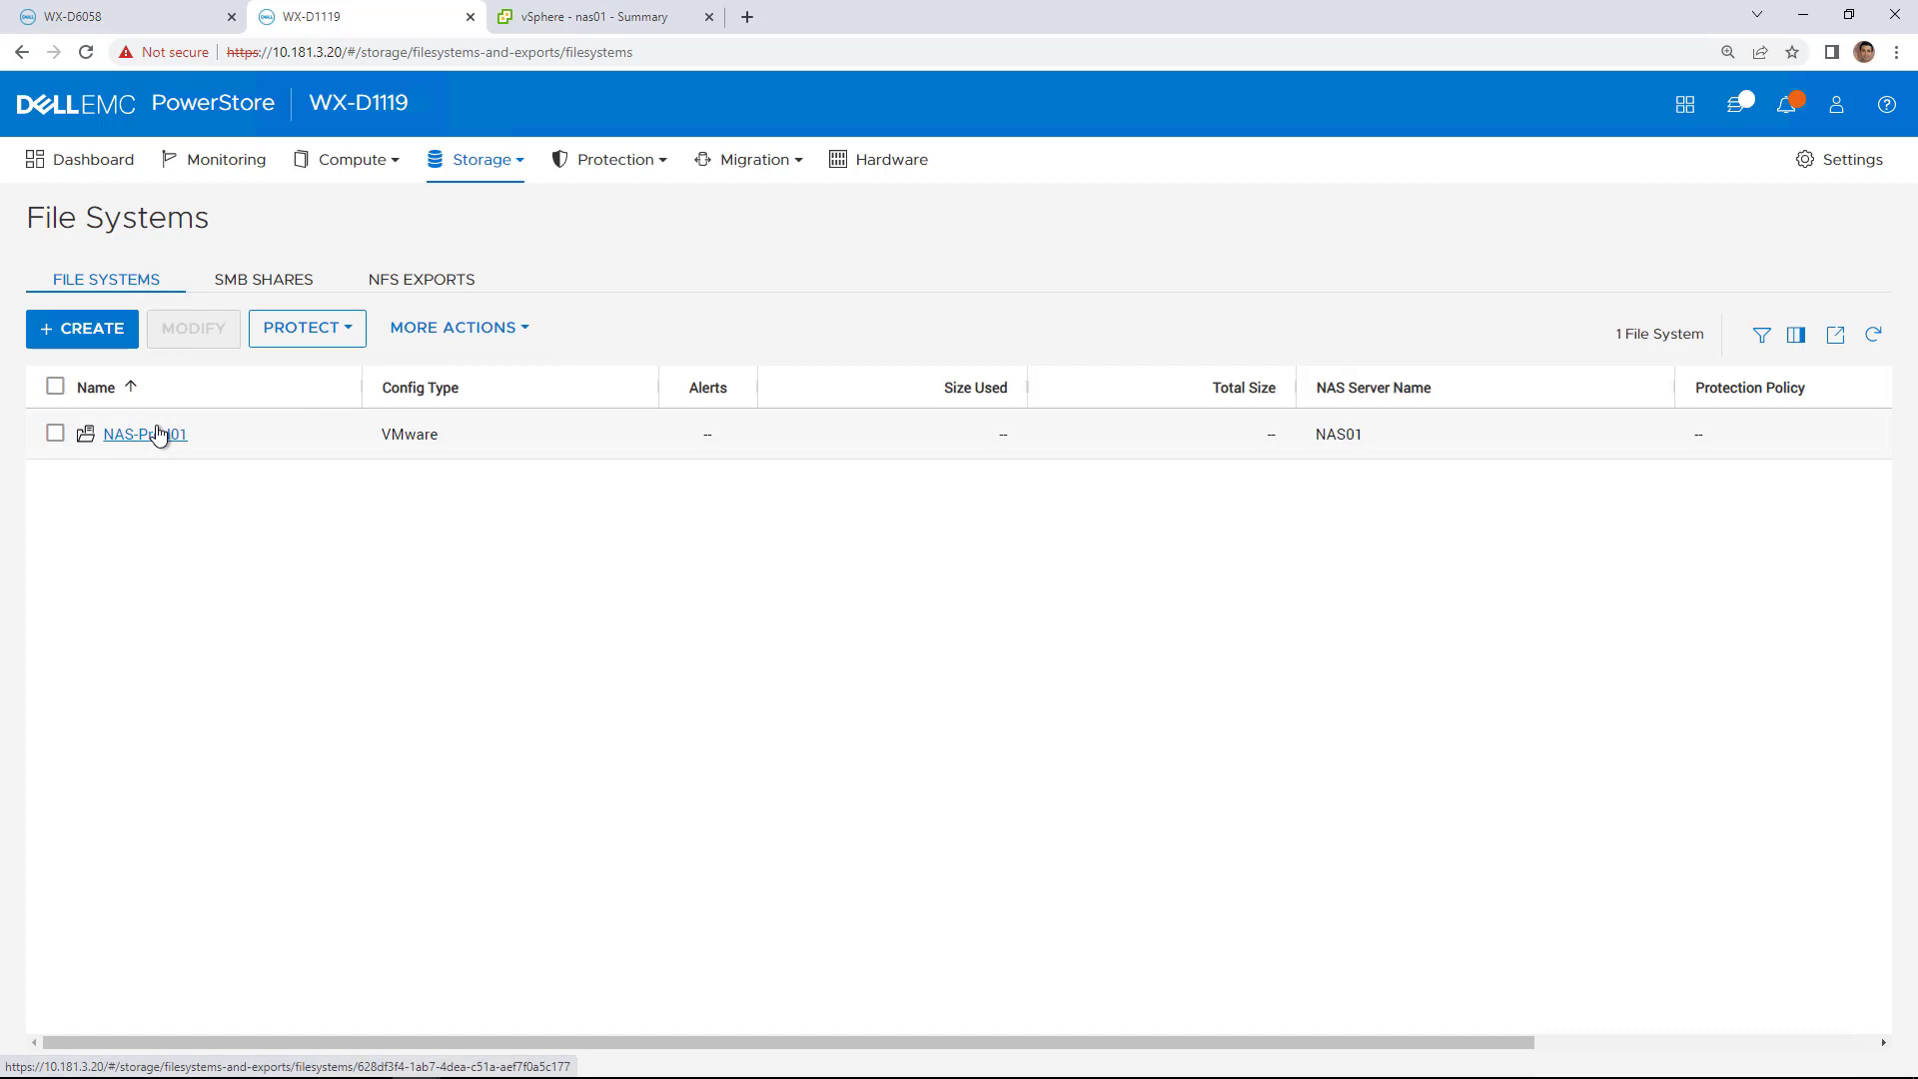
Power off nas01 with Shut Down Guest OS, then go back to the PowerStore replication session.
click(559, 17)
click(165, 476)
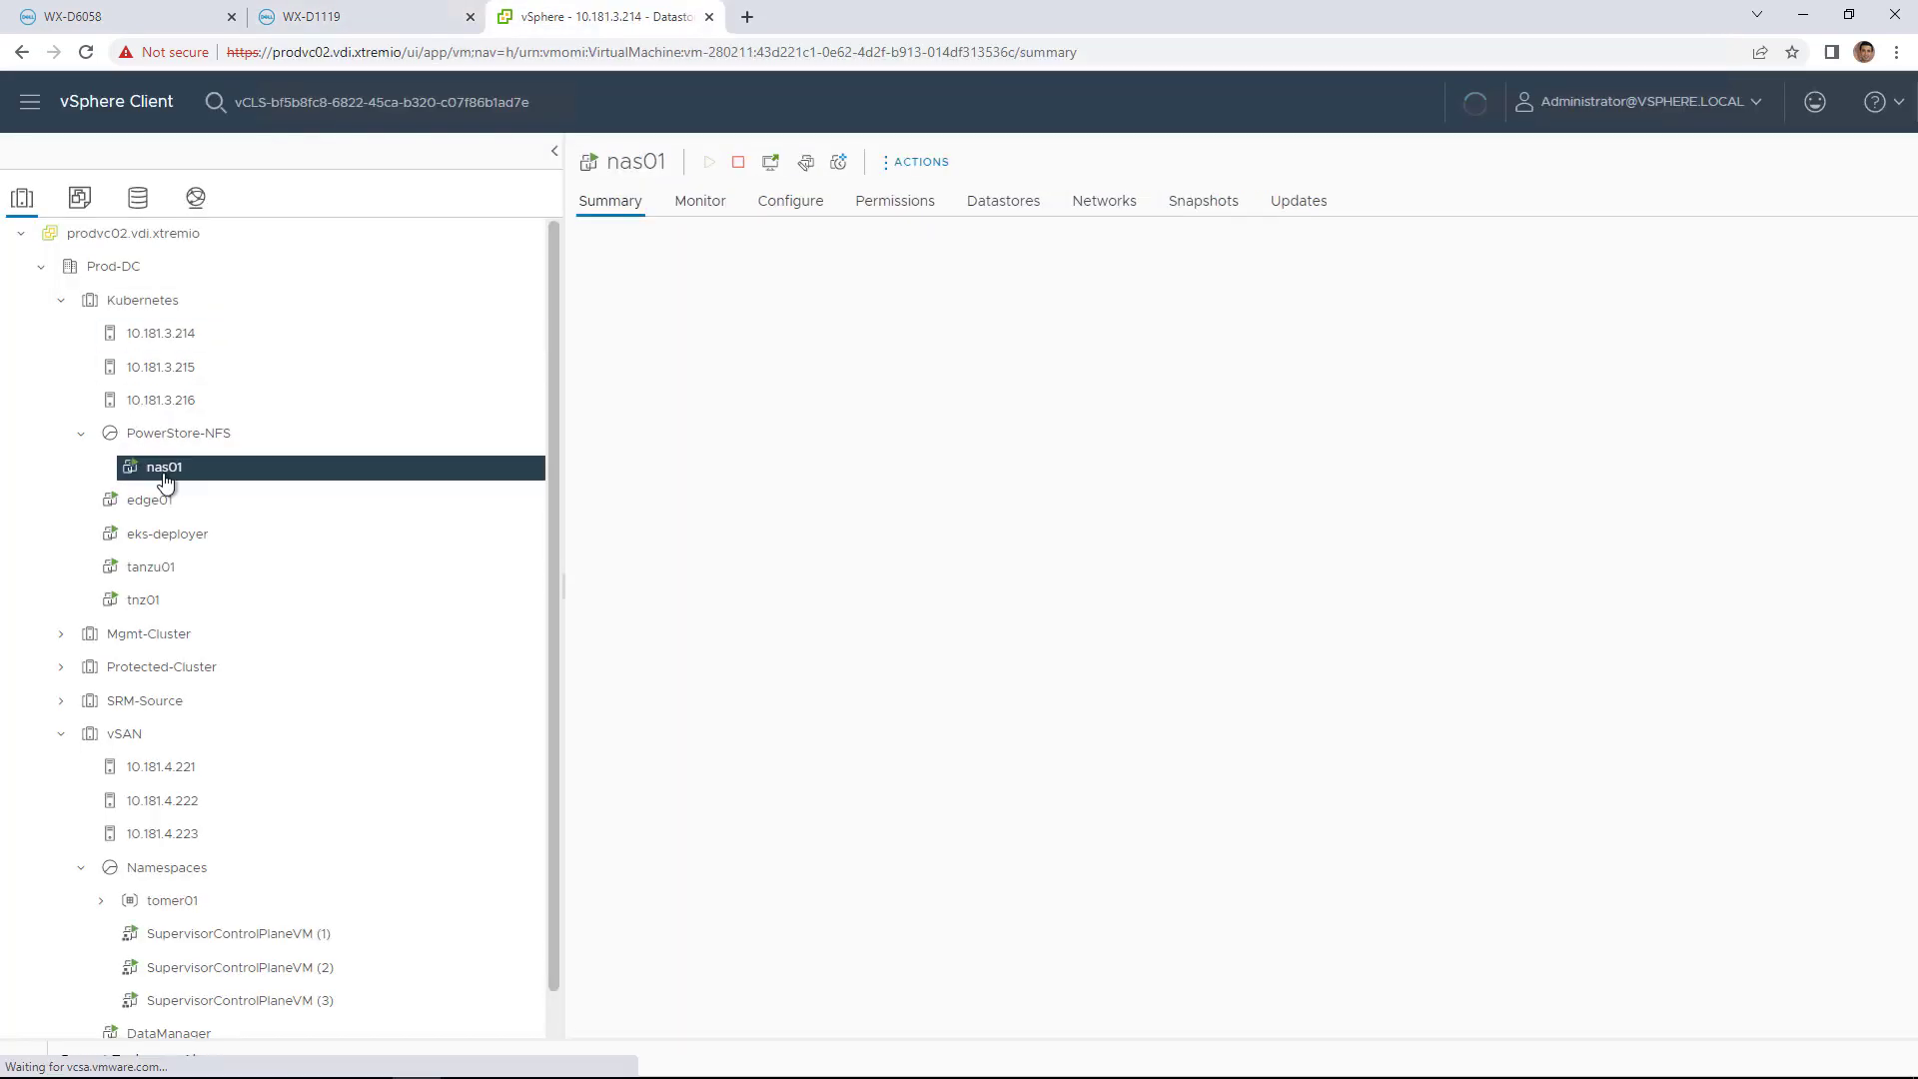
right_click(165, 478)
mouse_move(376, 142)
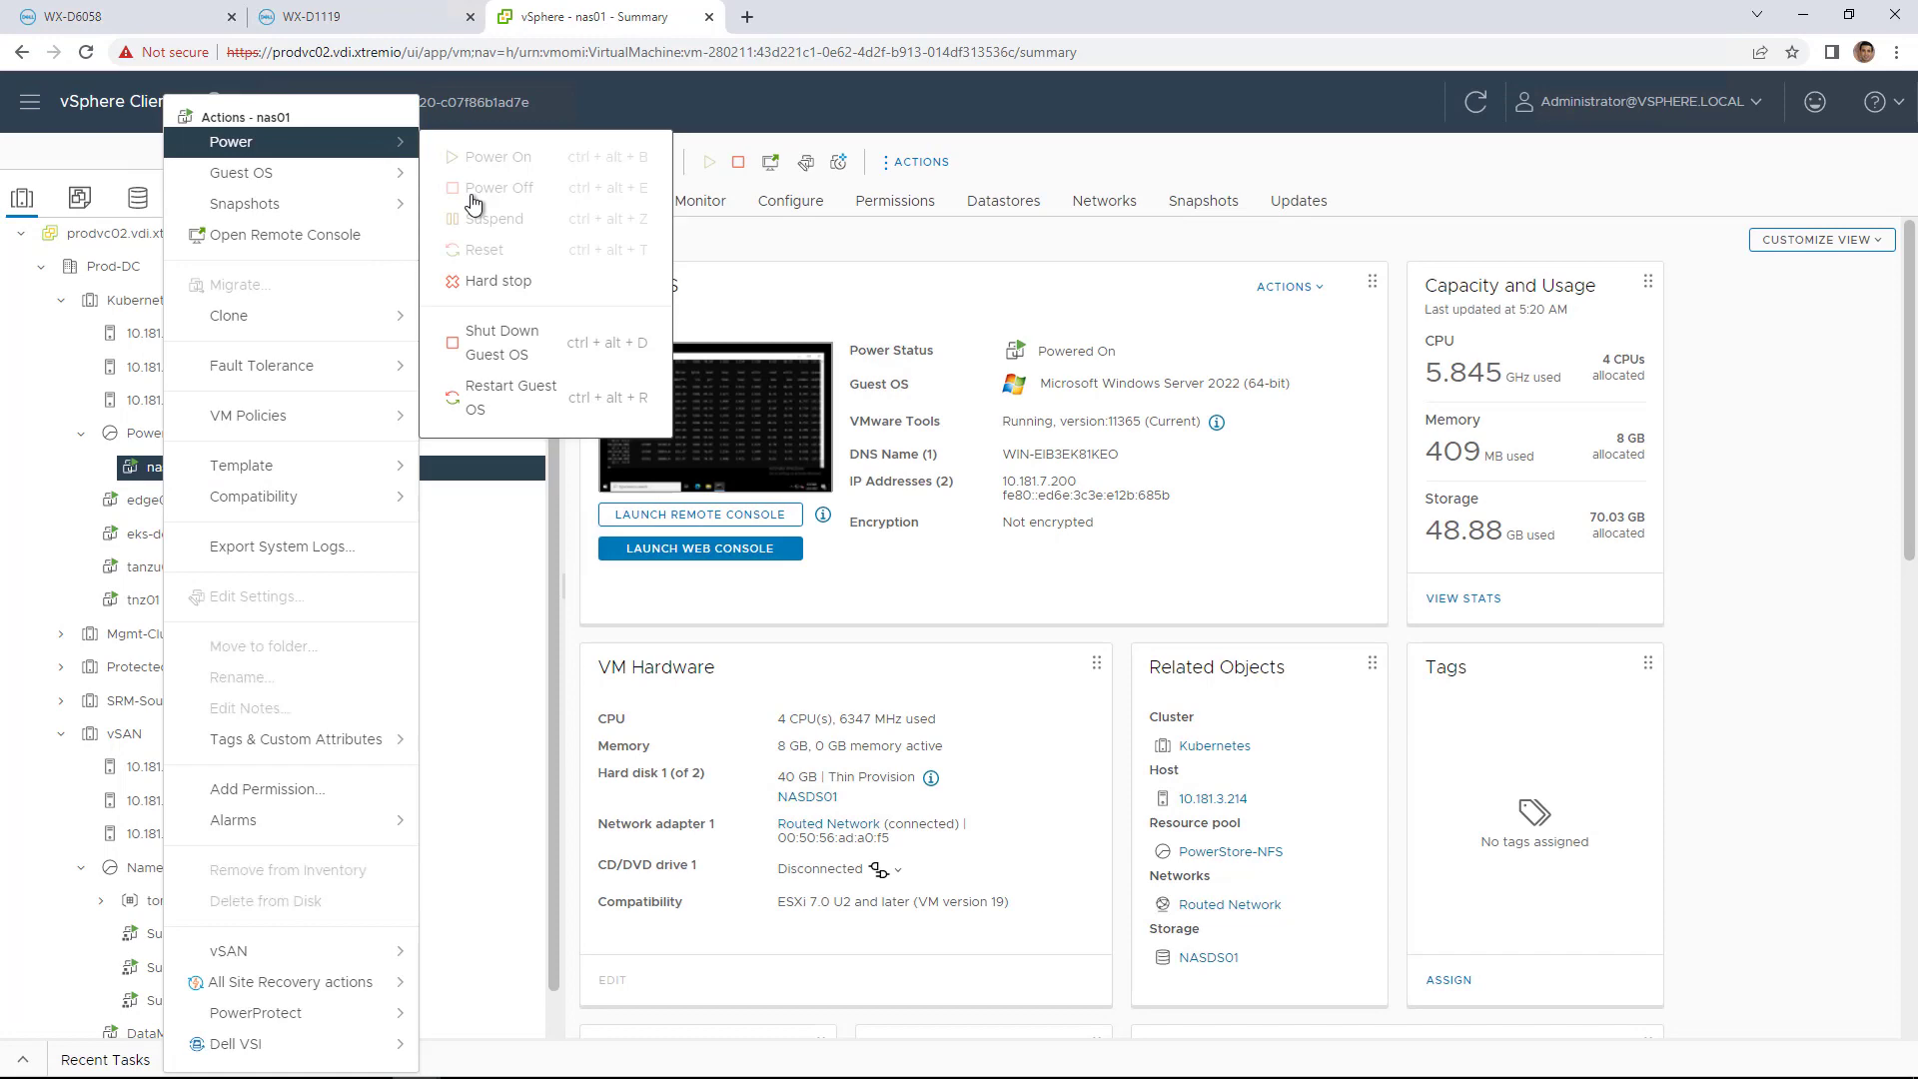
click(502, 341)
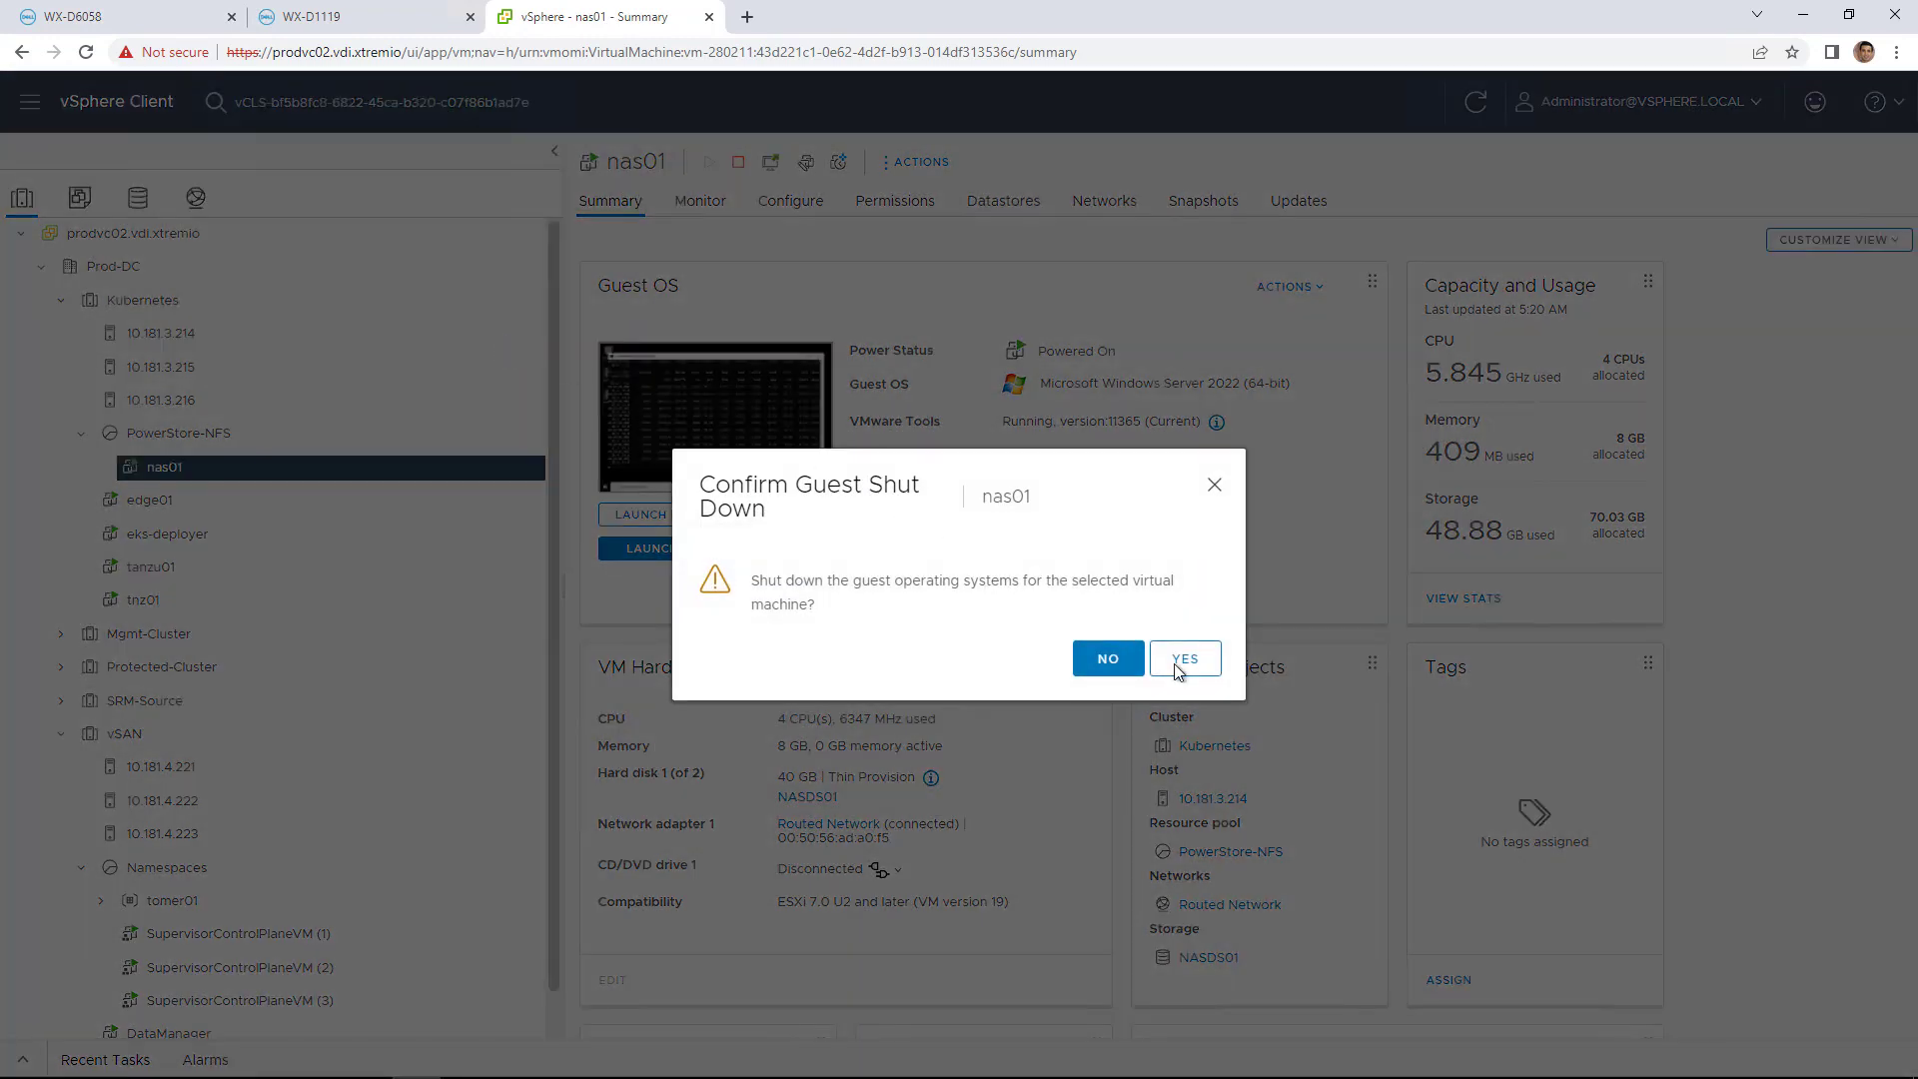
click(1182, 661)
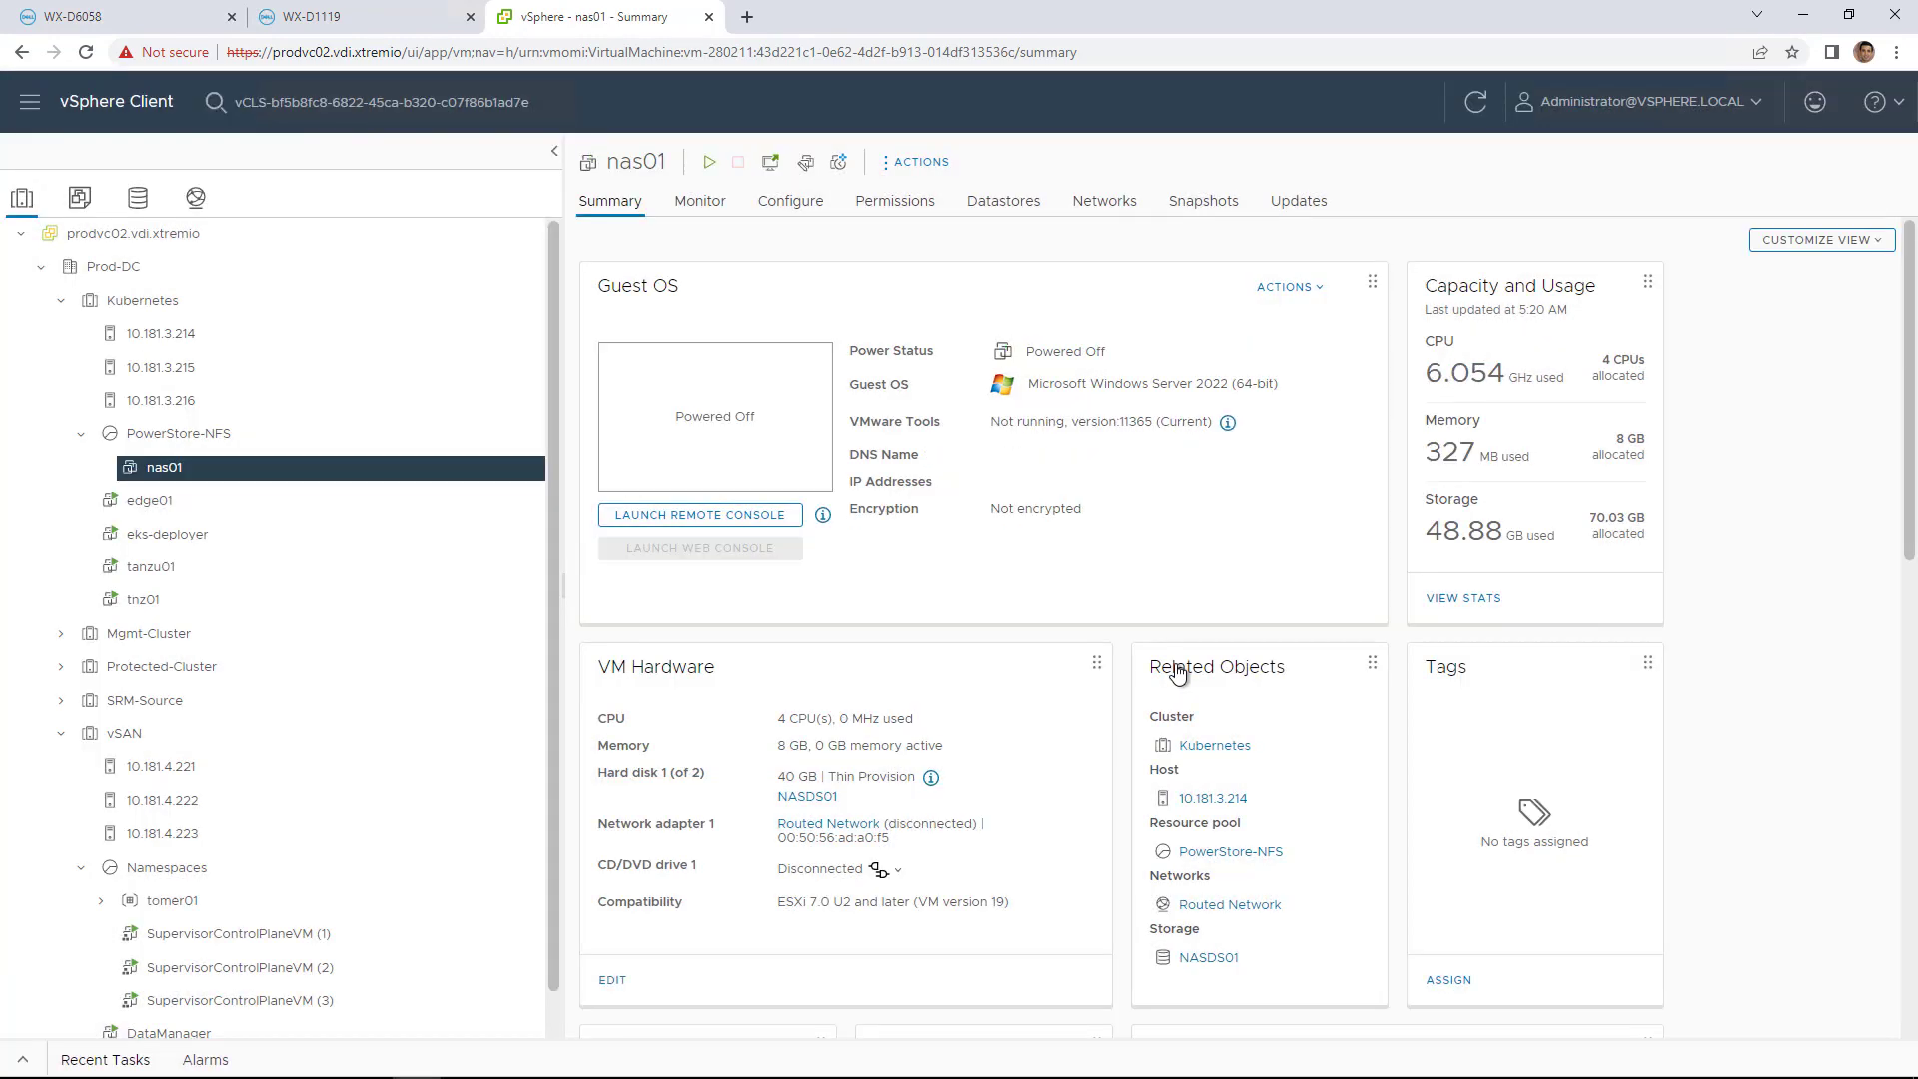
click(155, 22)
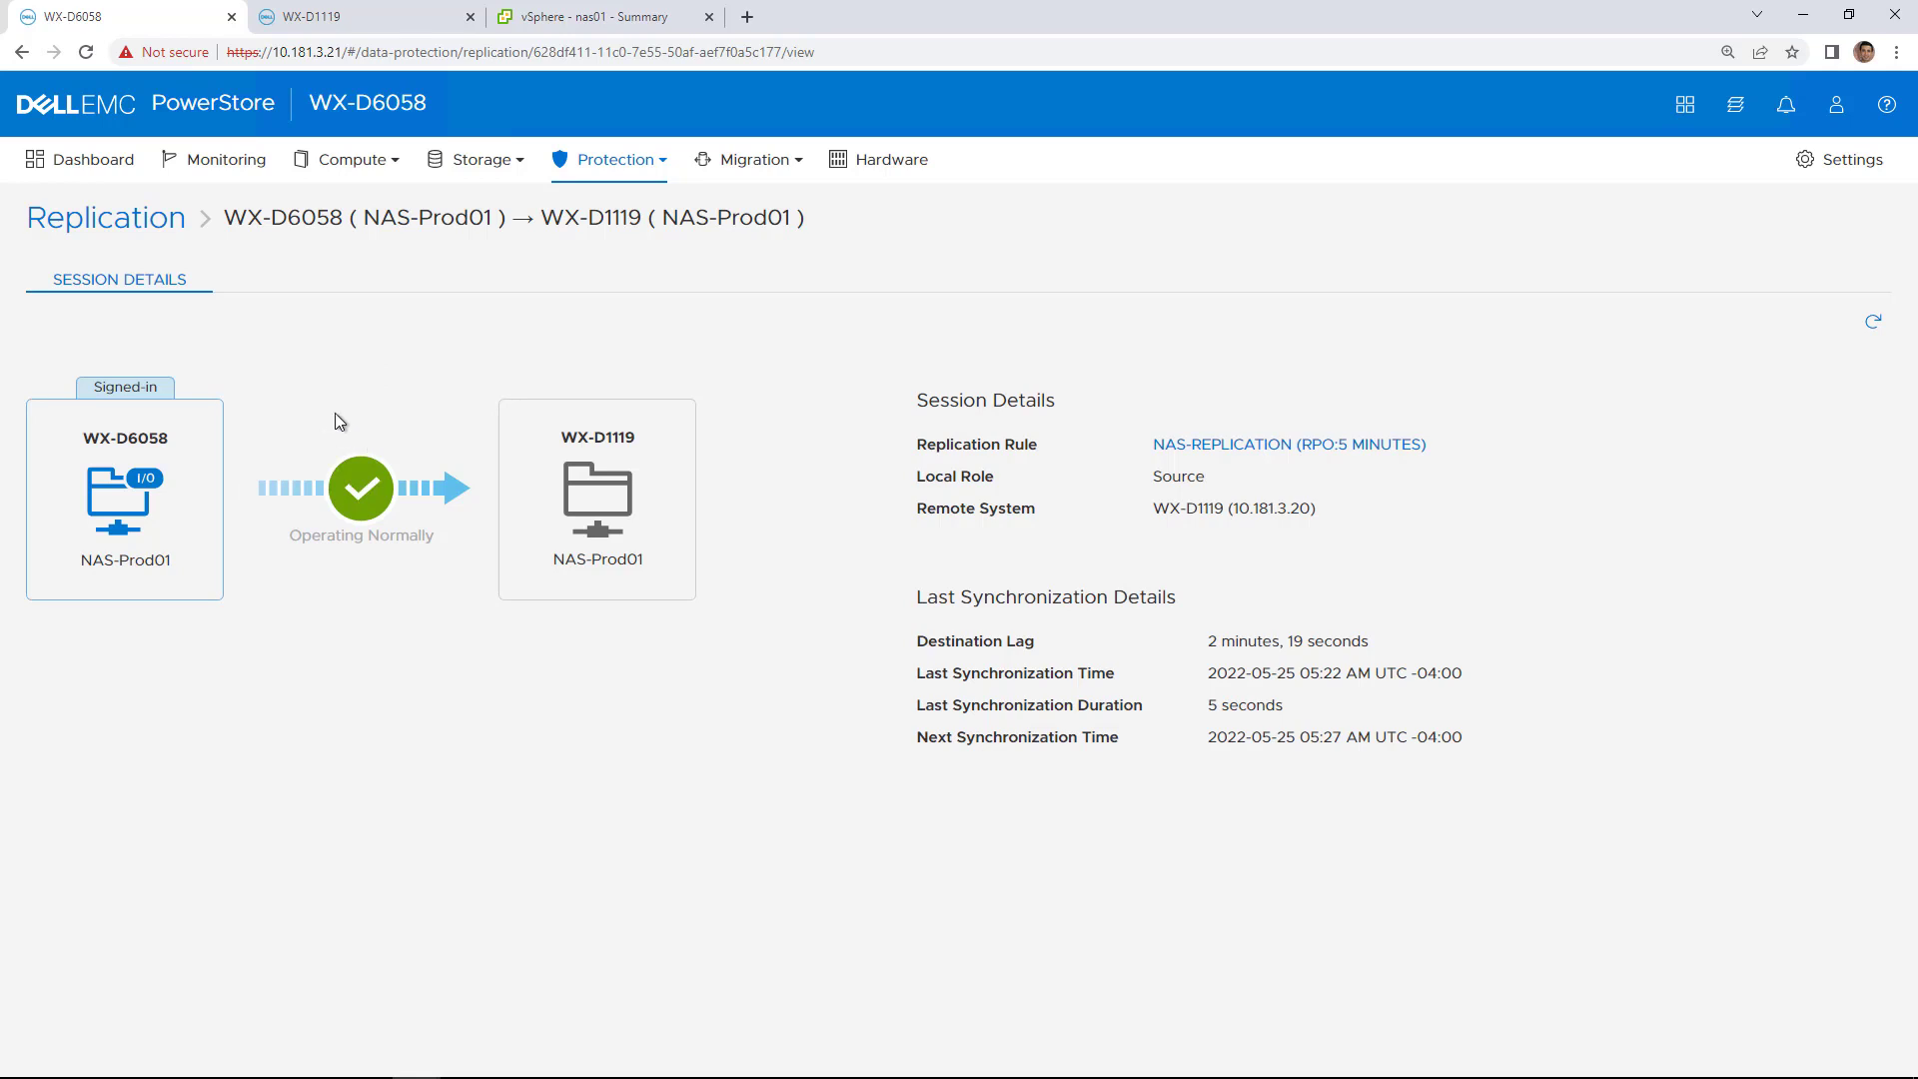
Run a planned failover of NAS01 with reverse replication, then open the NAS-Prod01 session details.
click(604, 162)
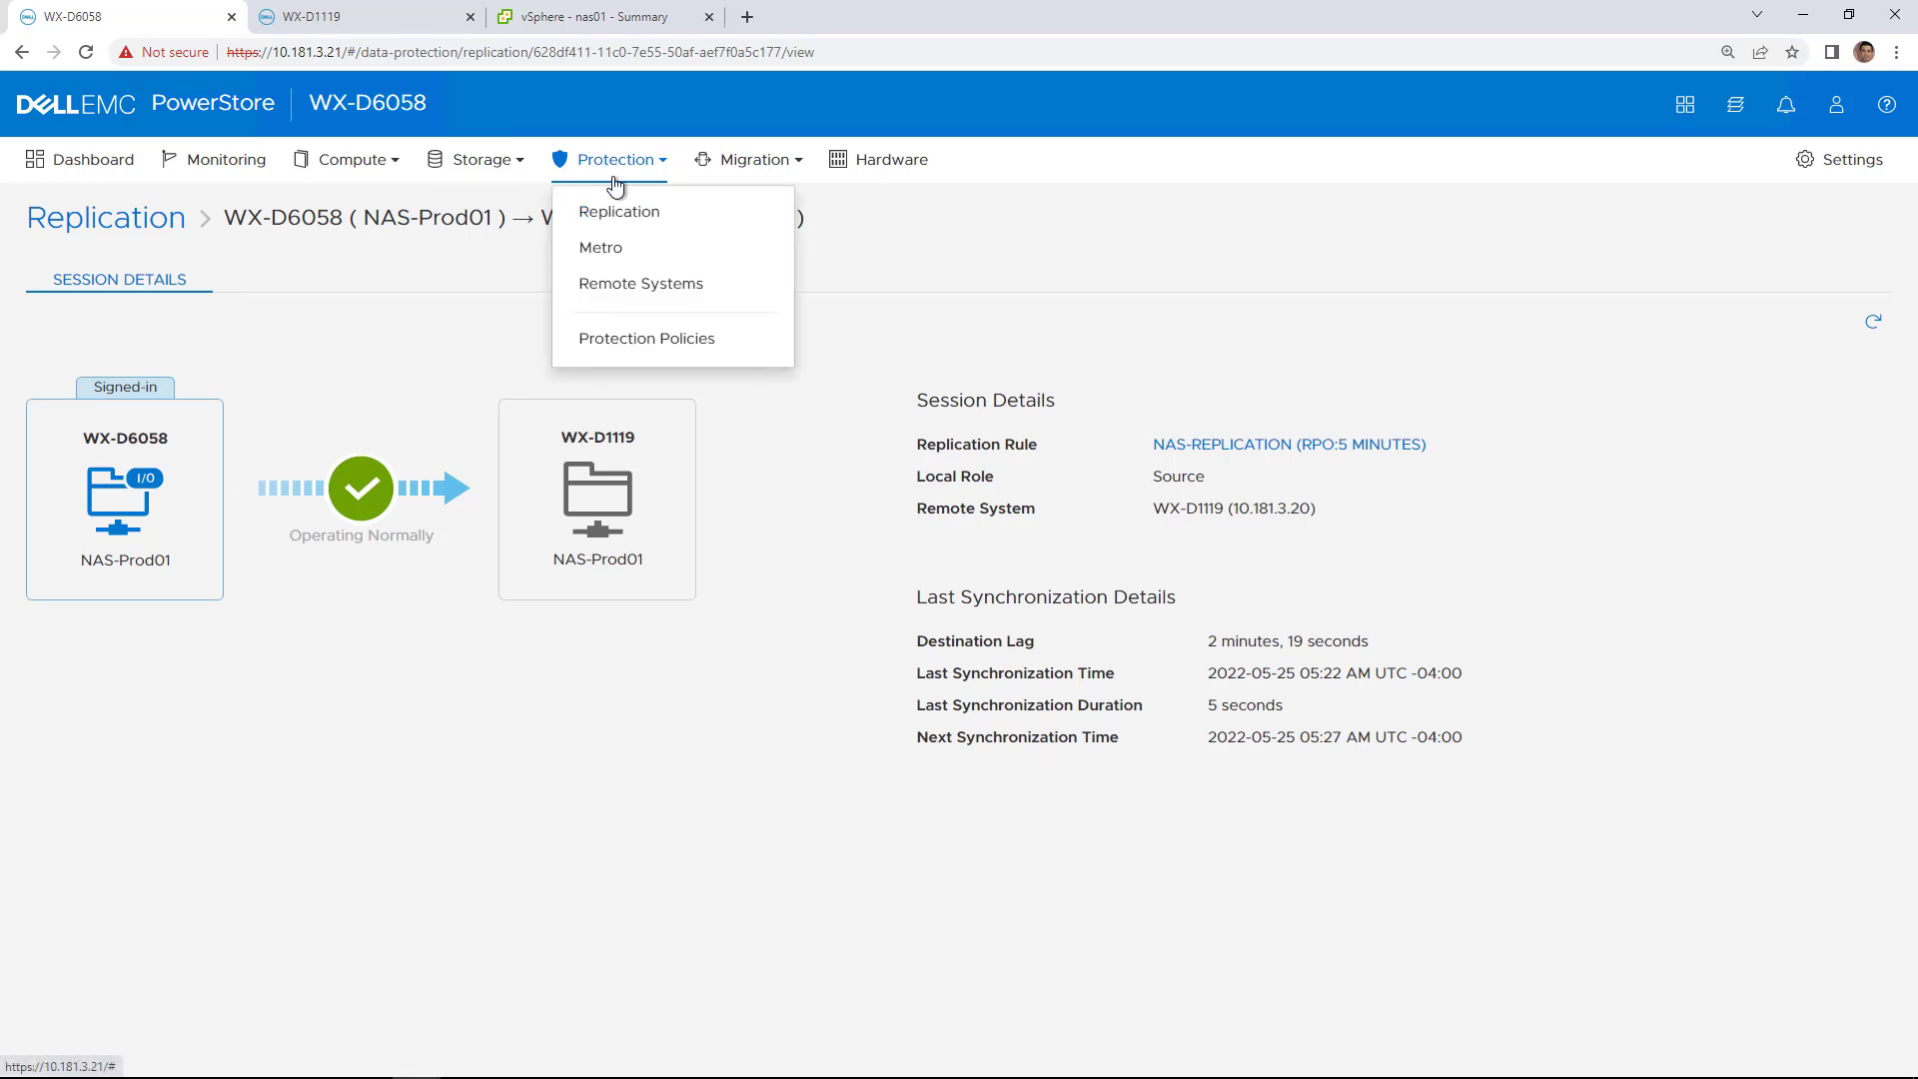
click(621, 213)
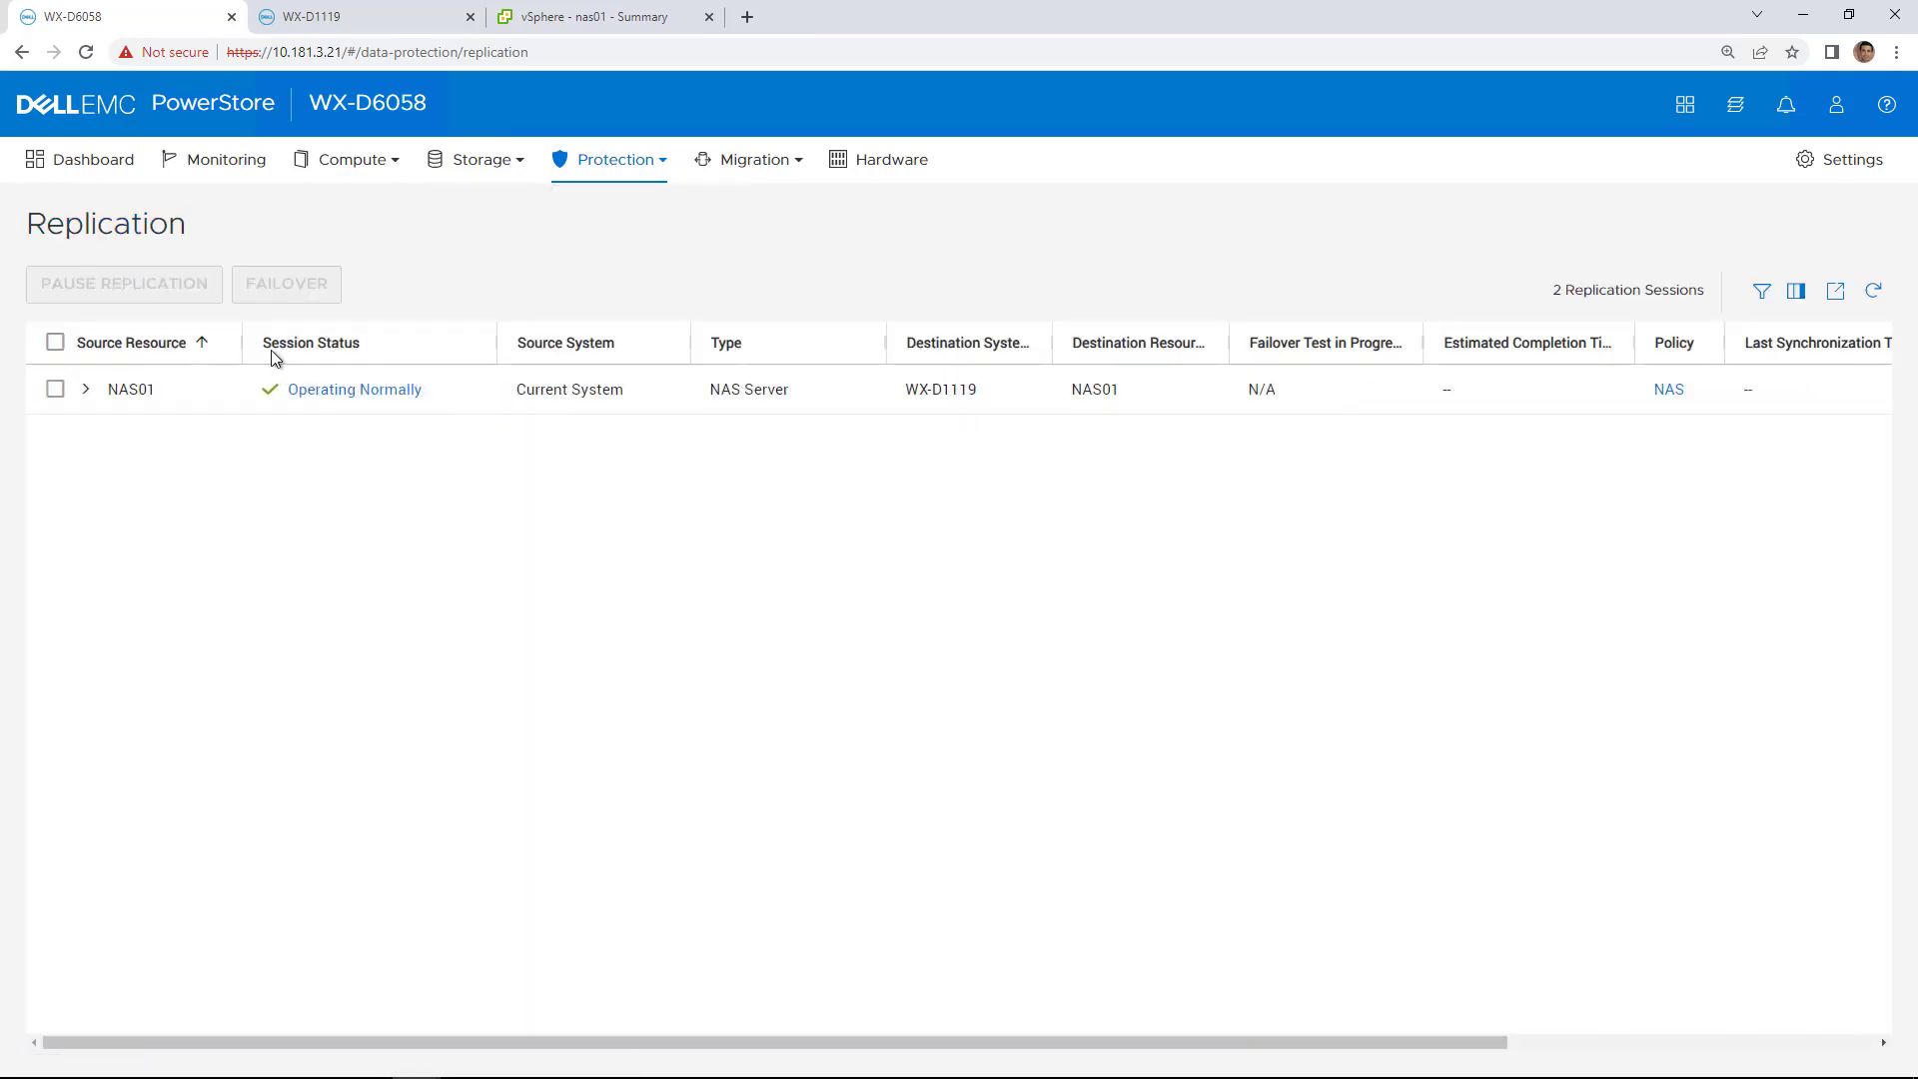
click(55, 389)
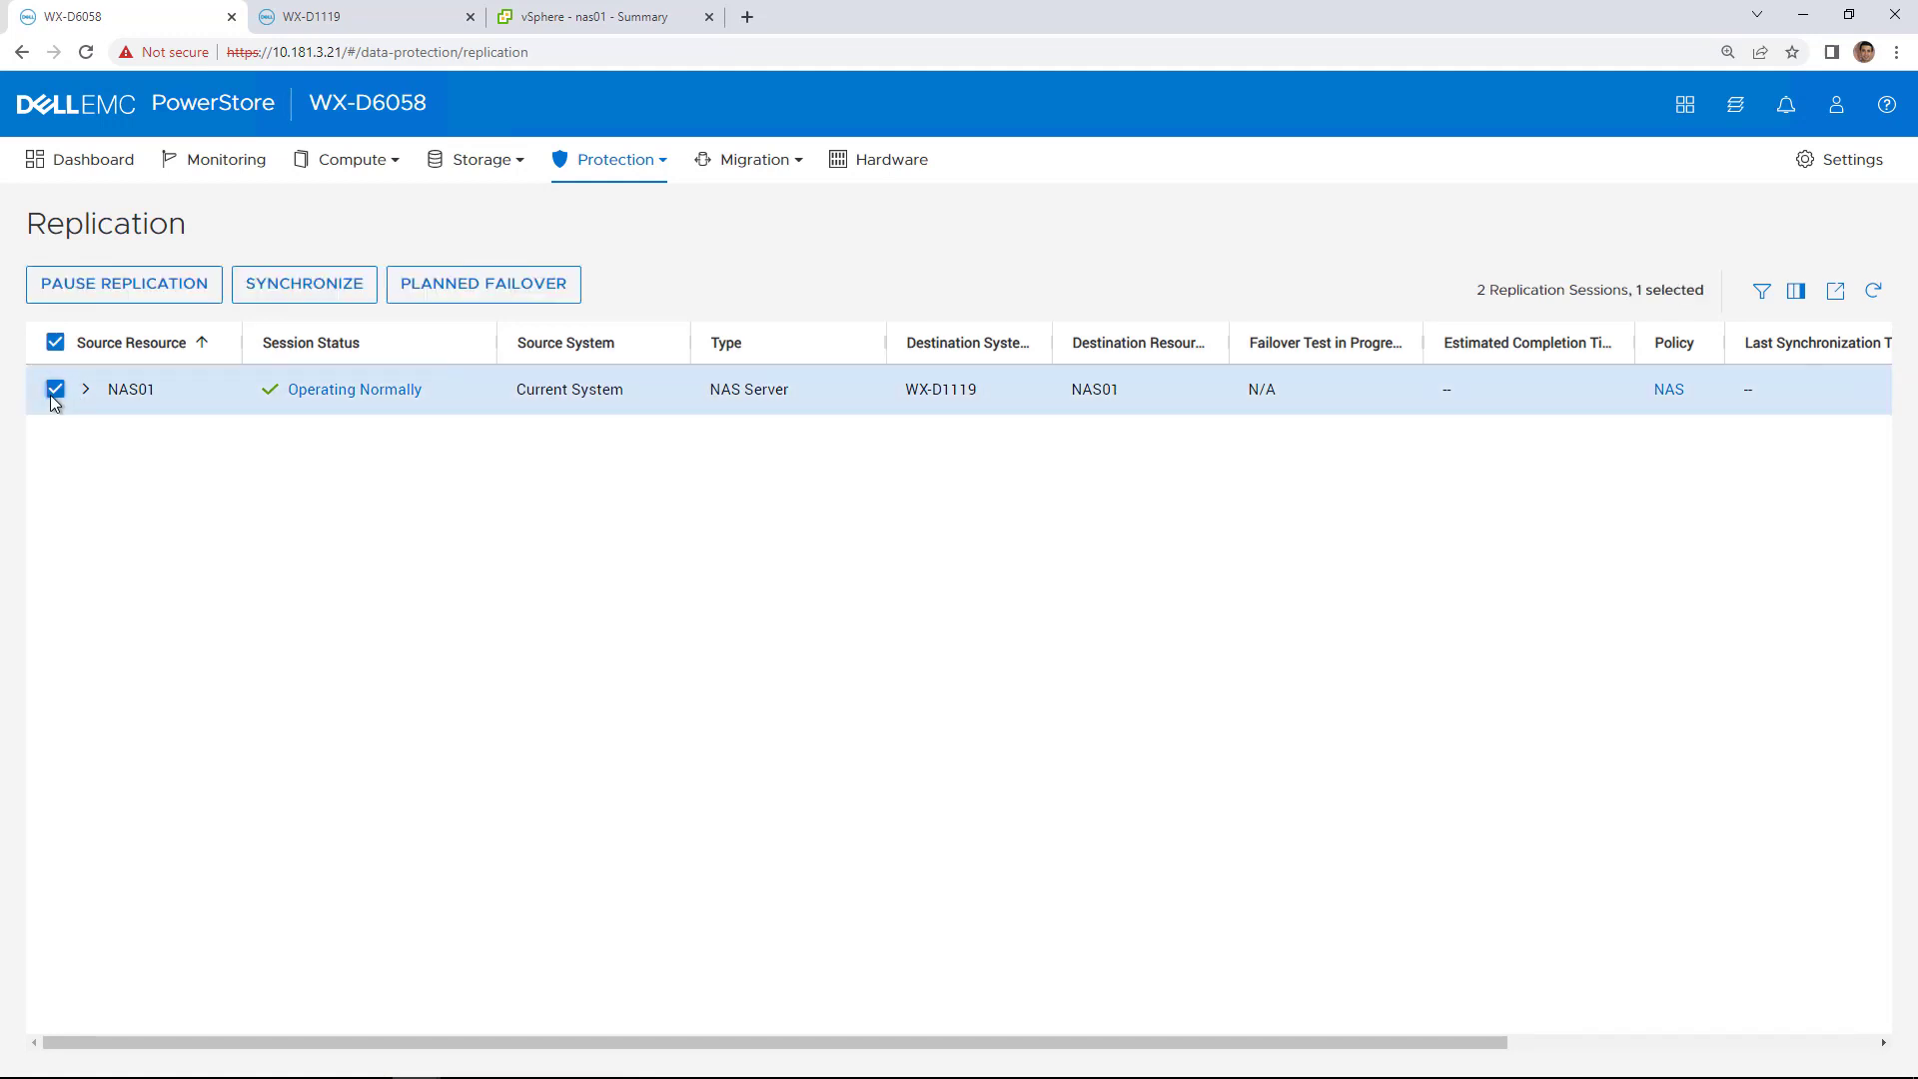
click(422, 291)
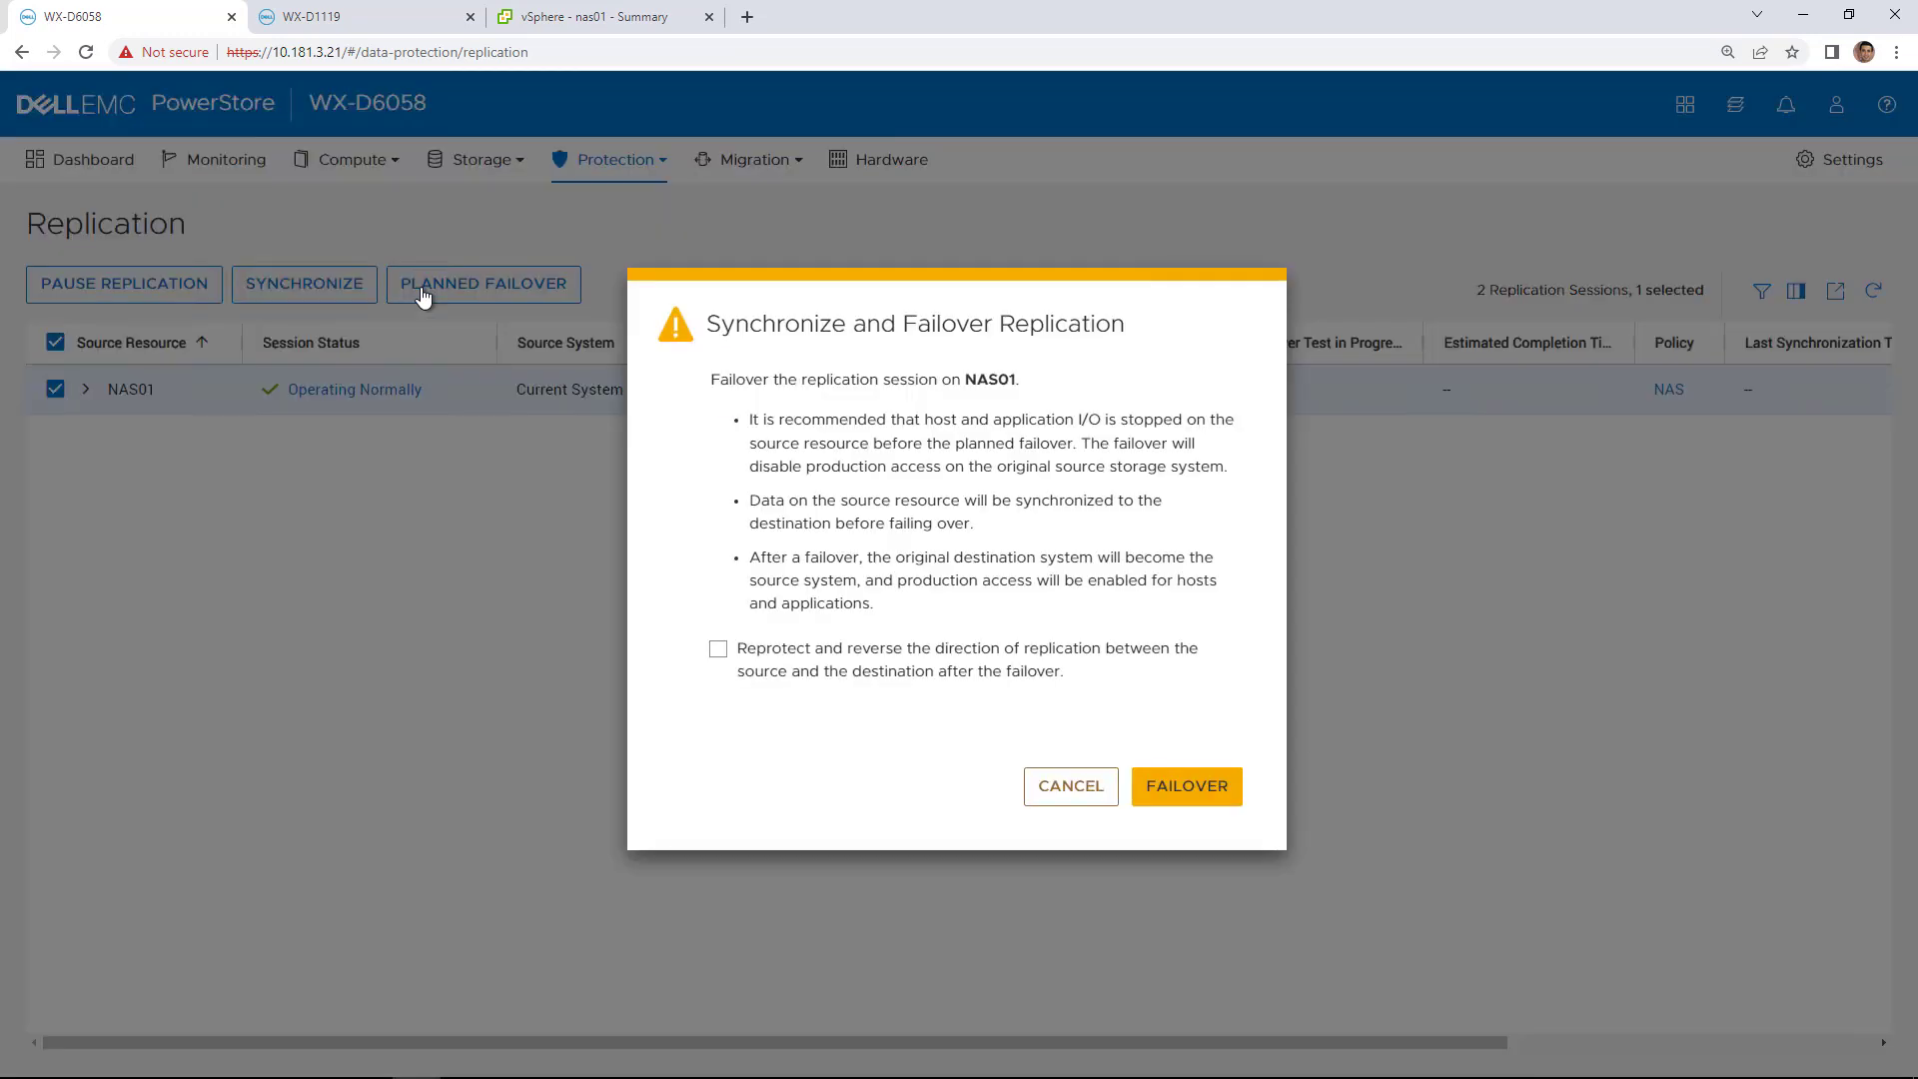
click(717, 649)
click(1175, 785)
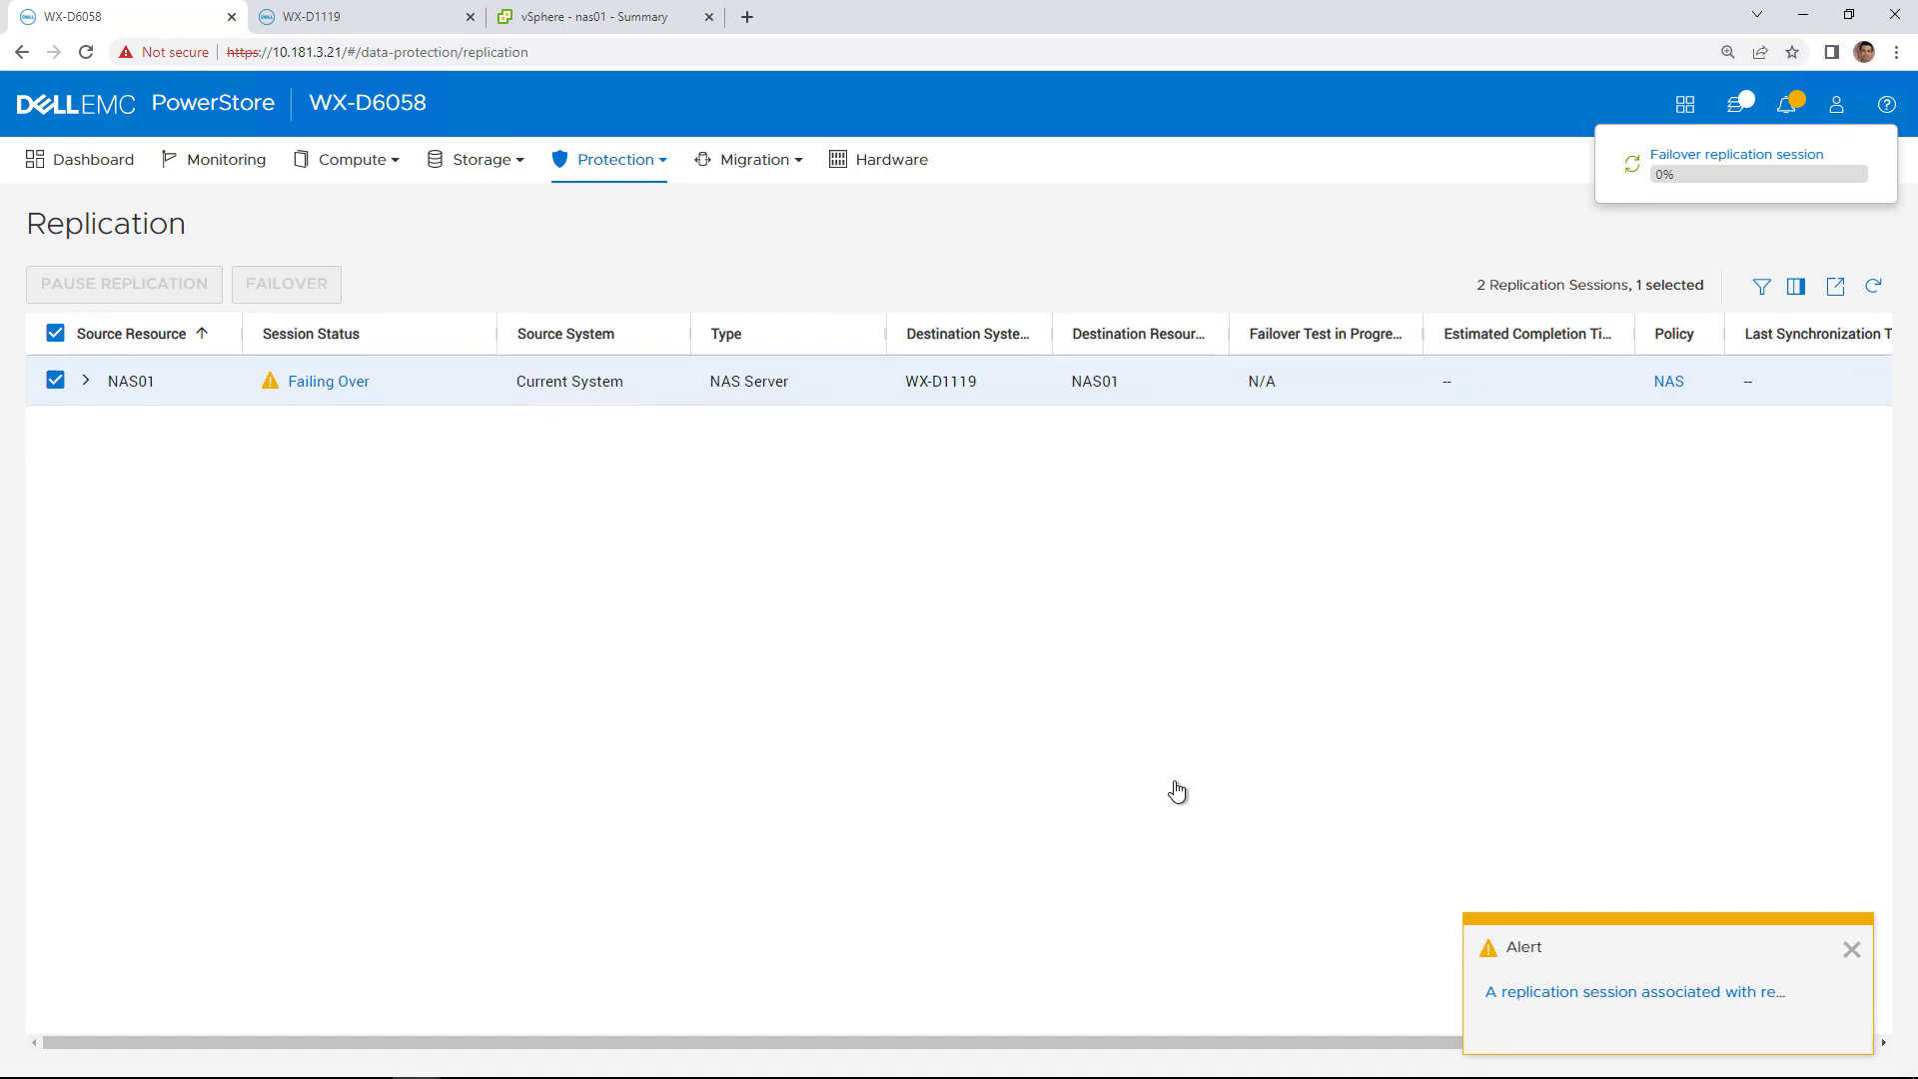
click(86, 381)
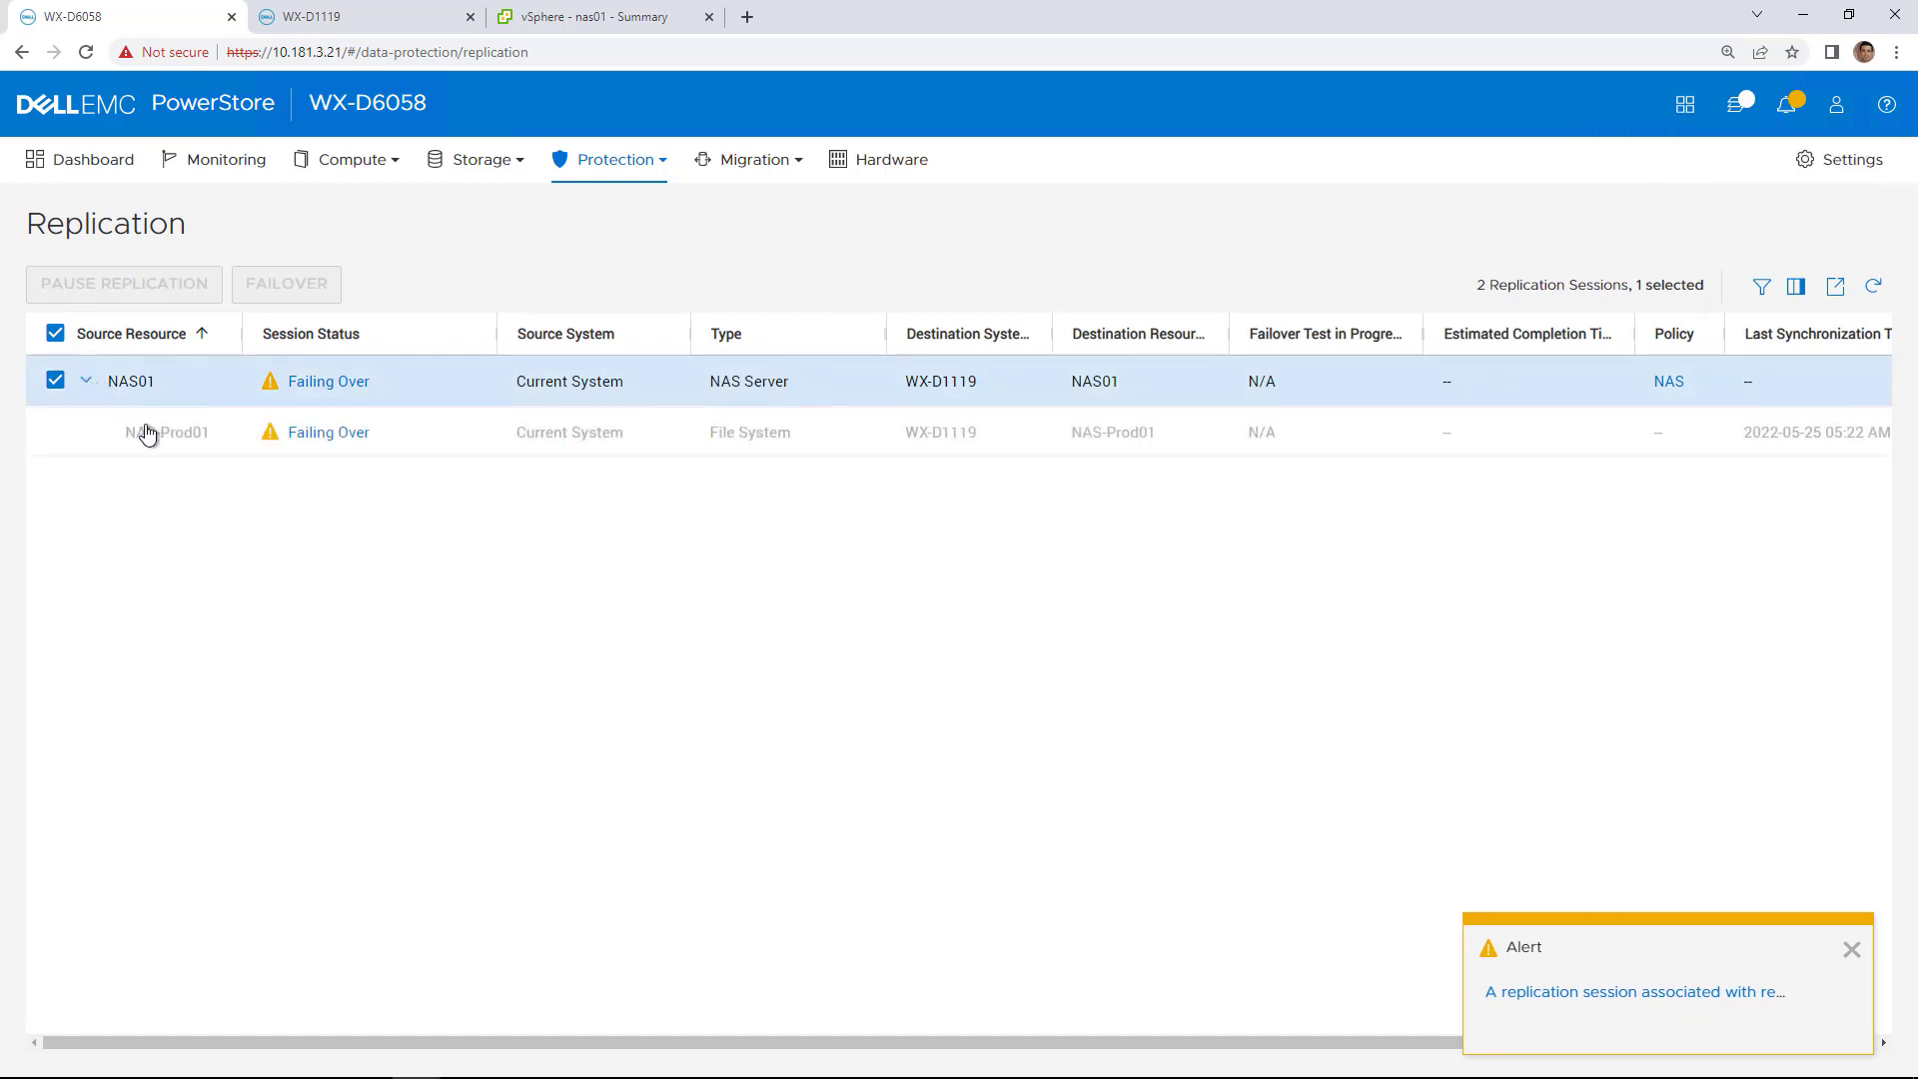
click(333, 443)
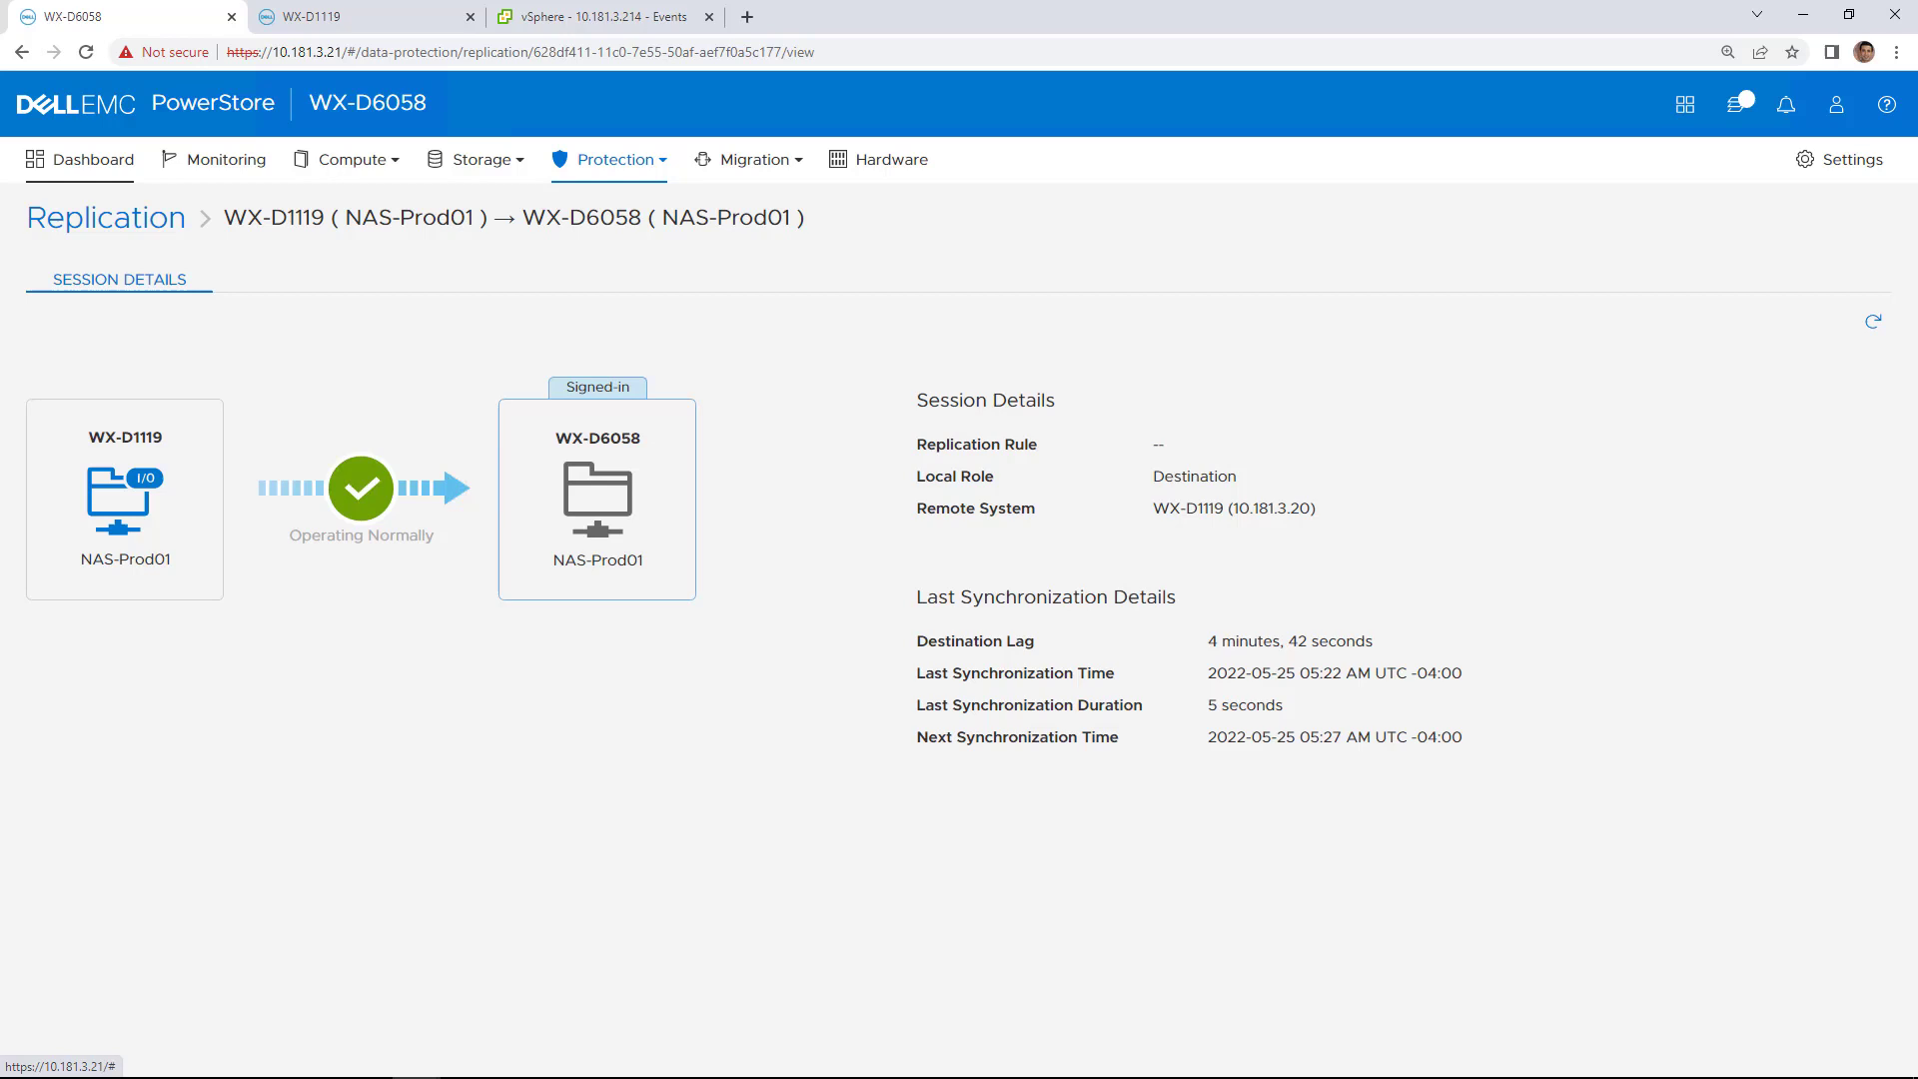
On WX-D1119, review the NASDS01 export's host access settings and close them unchanged.
click(374, 22)
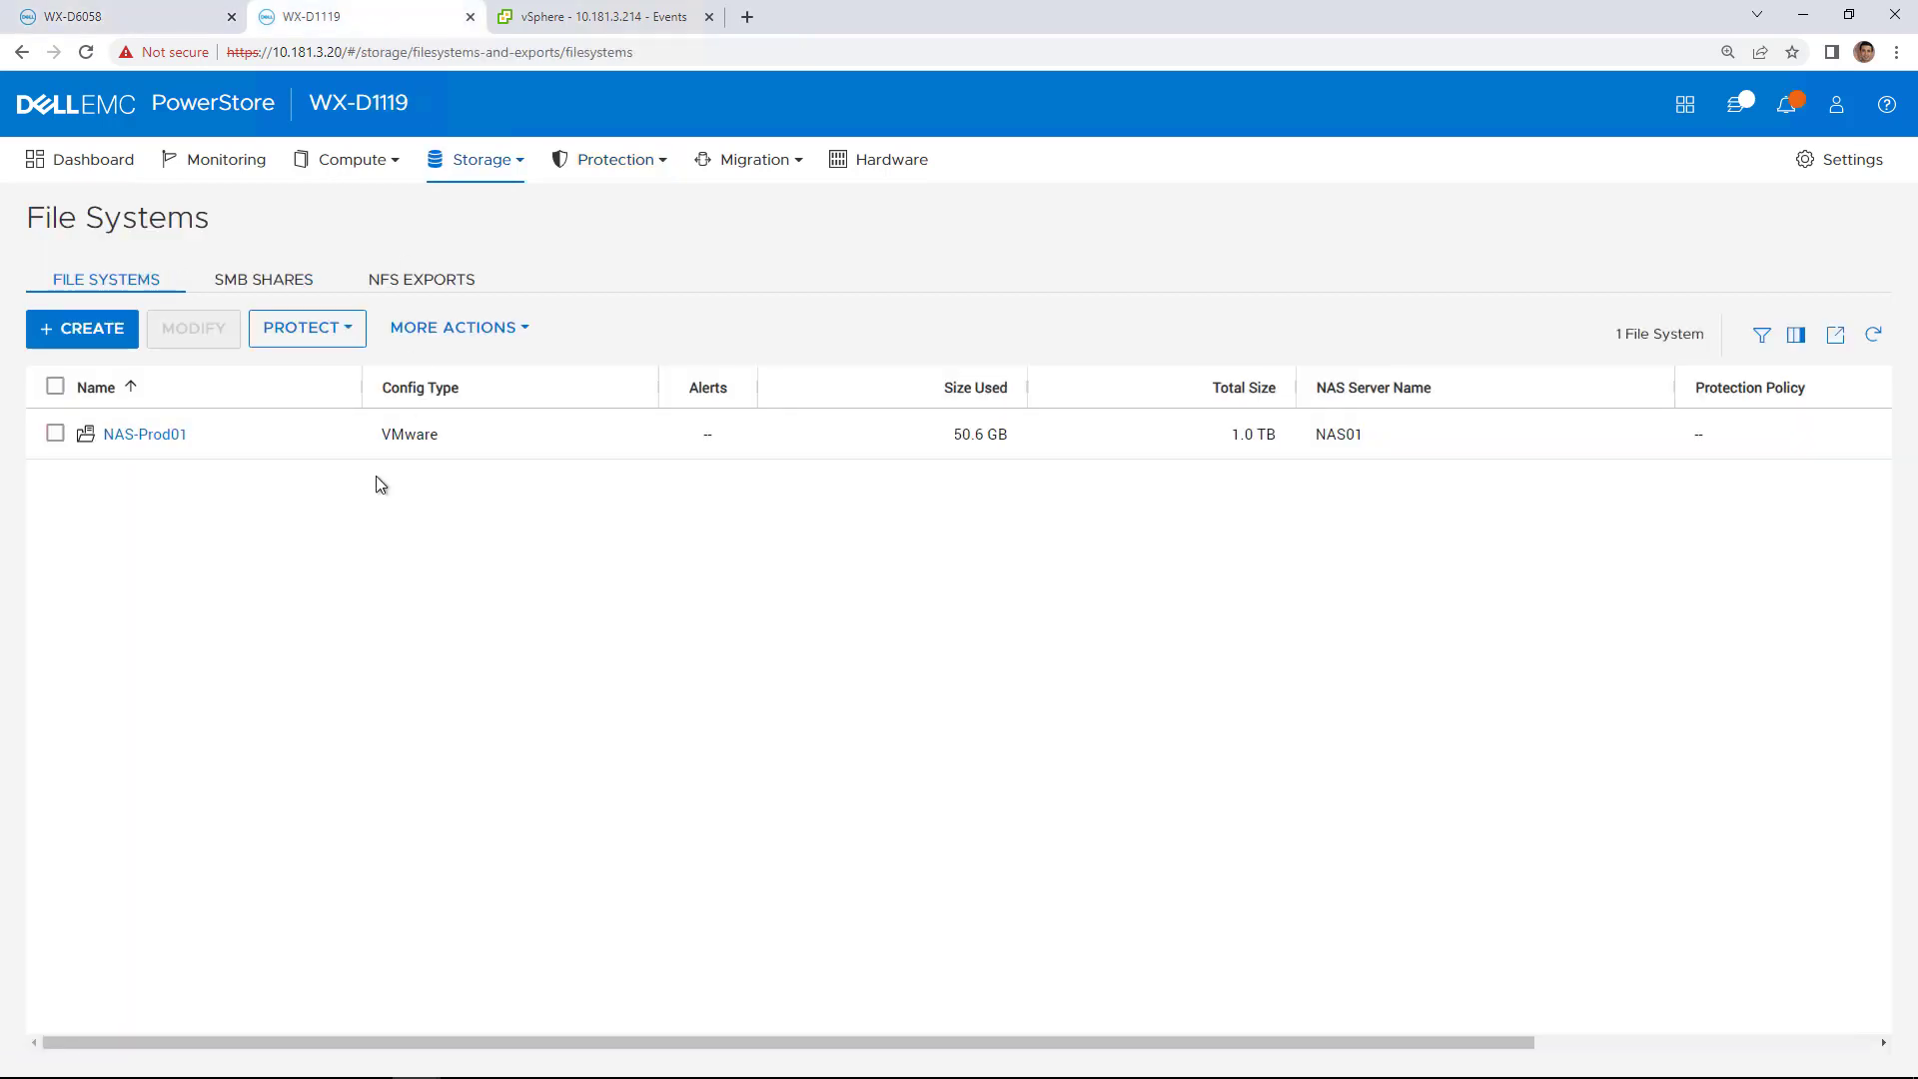
click(396, 291)
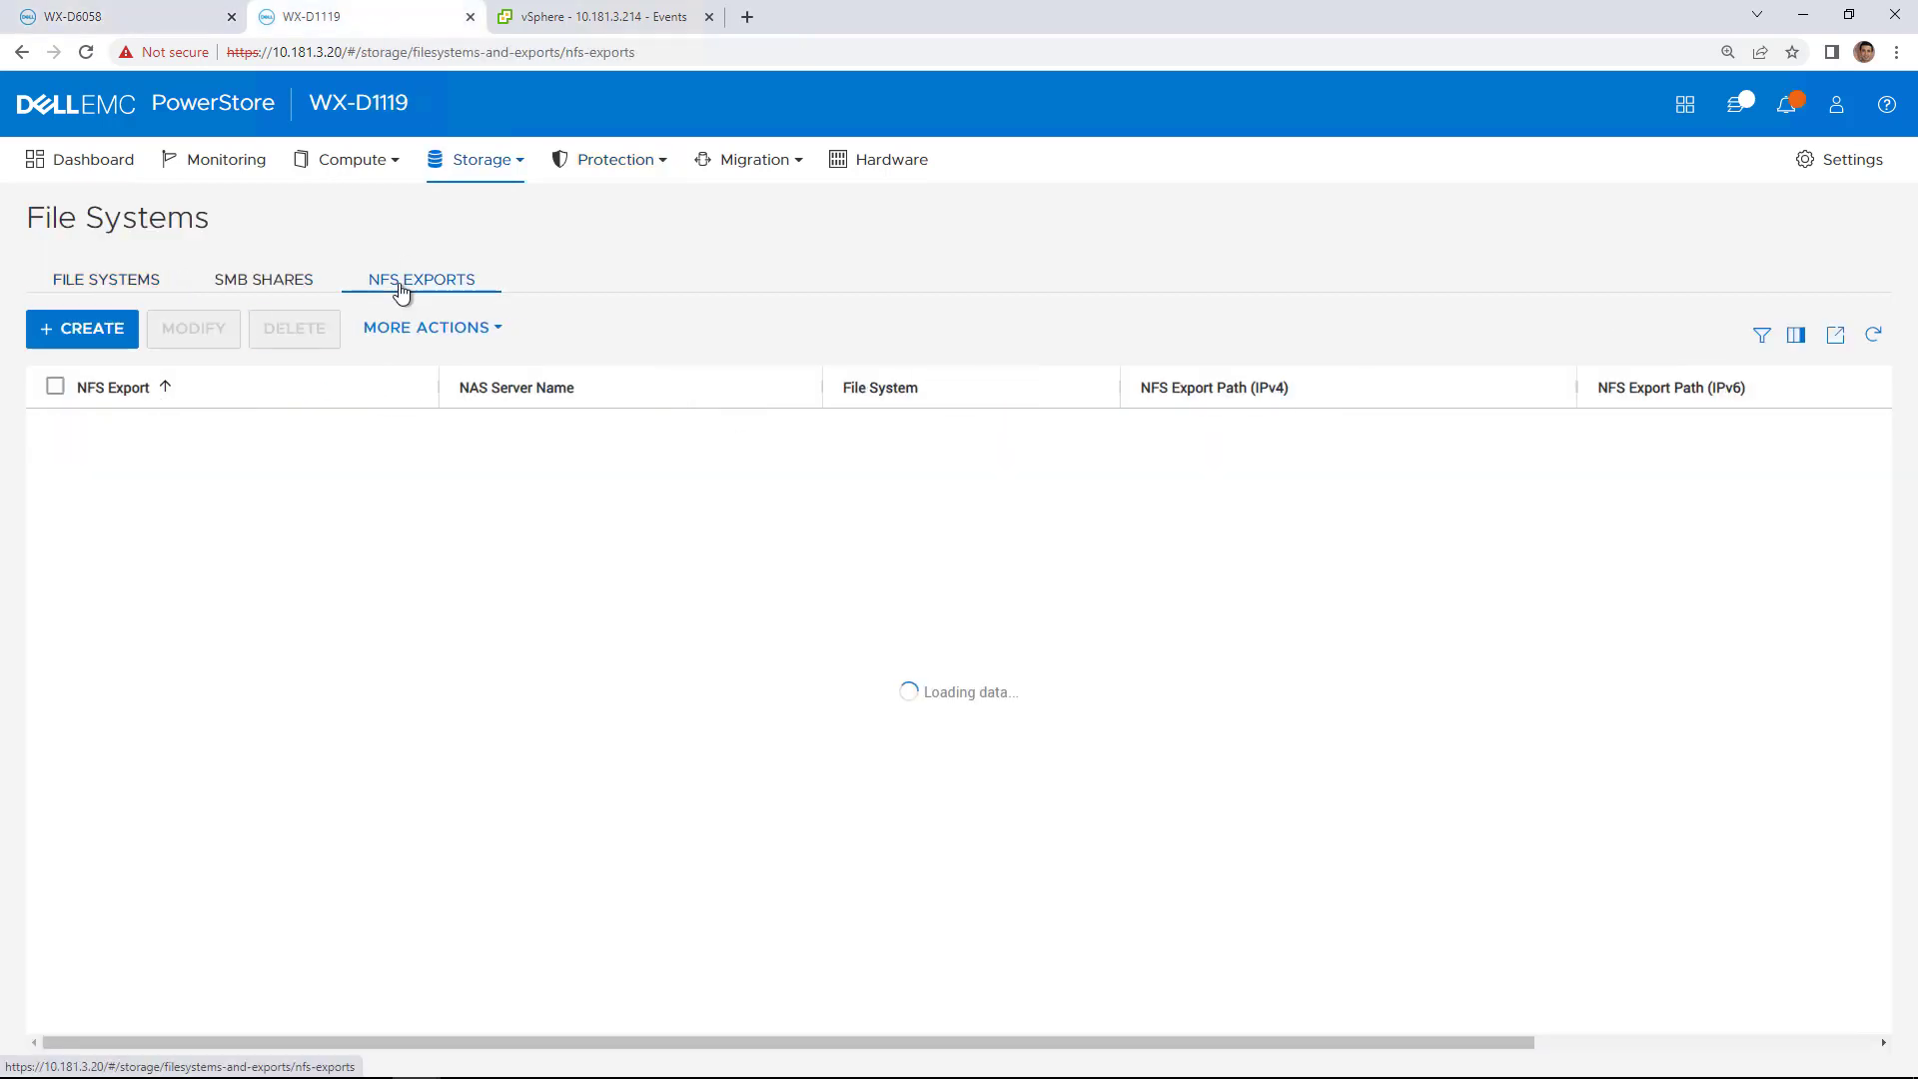
click(56, 437)
click(429, 328)
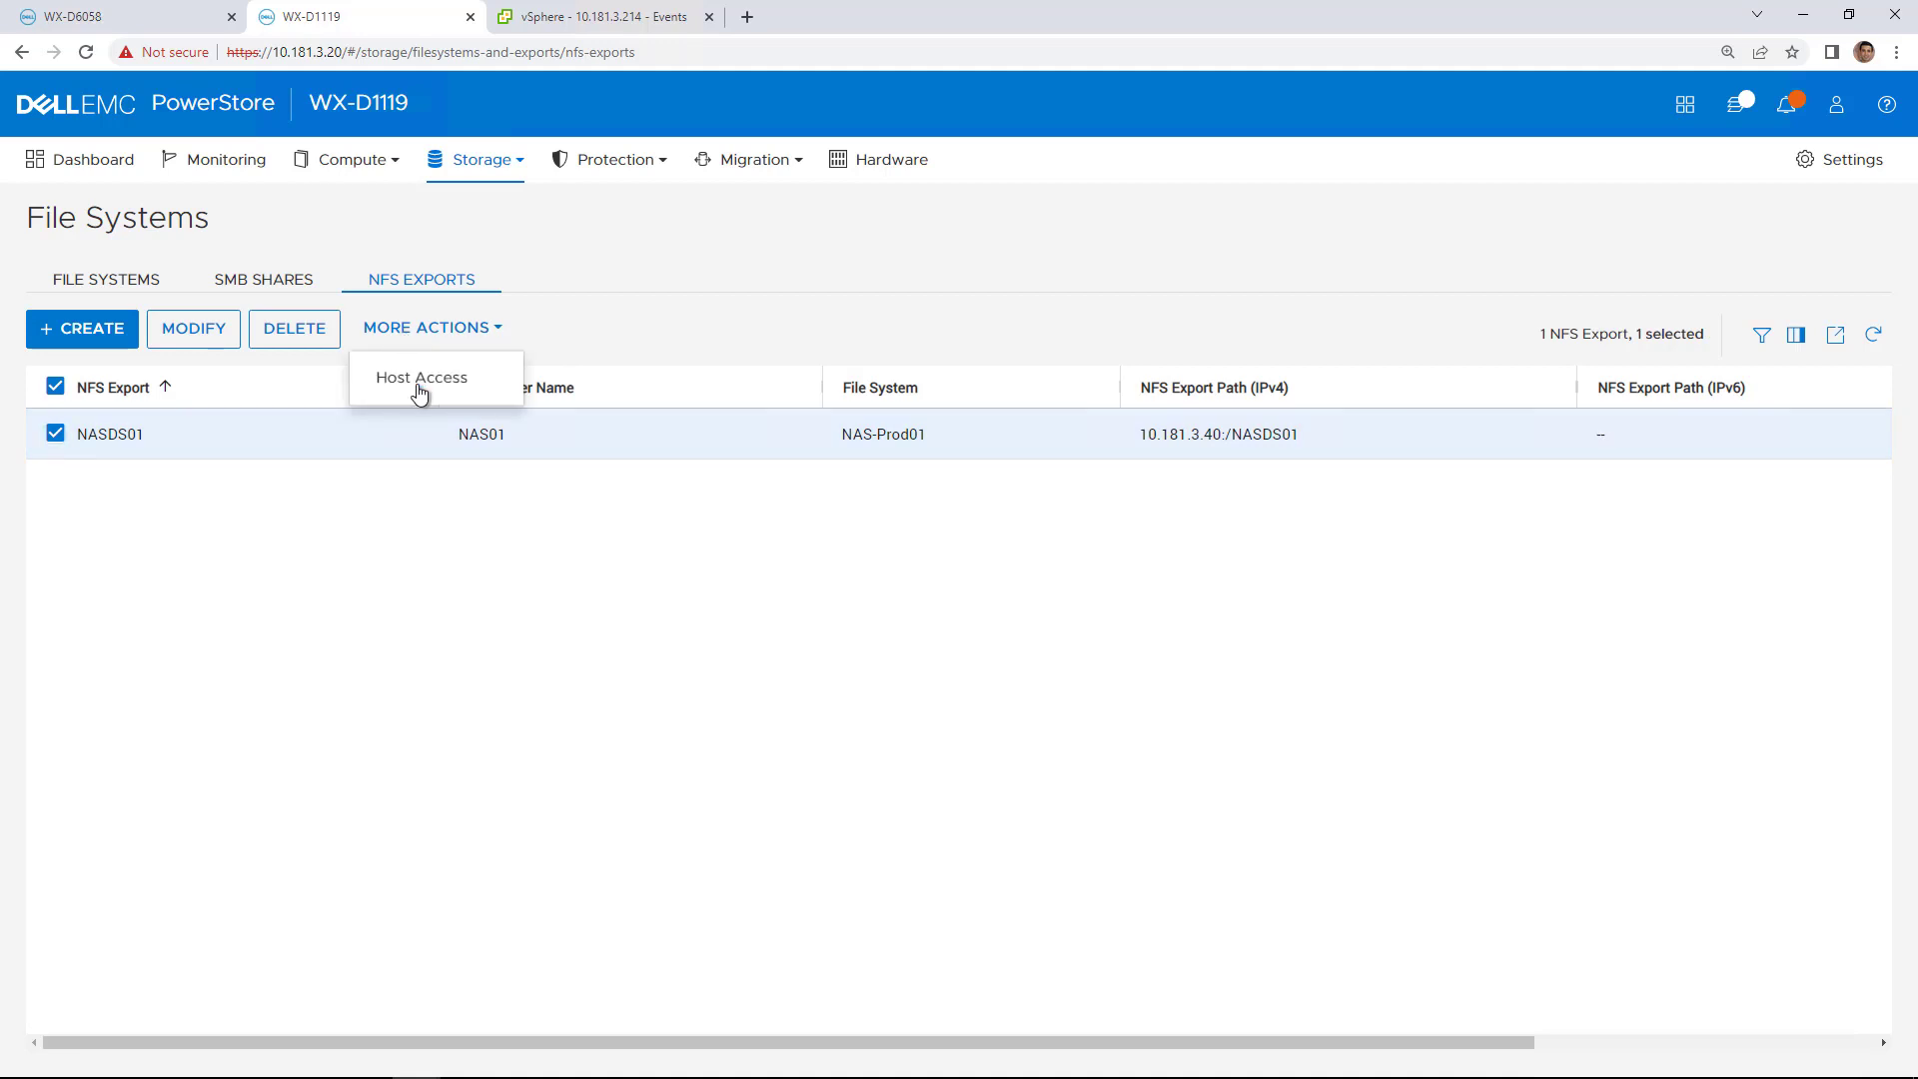
click(414, 389)
drag(1468, 590, 1768, 590)
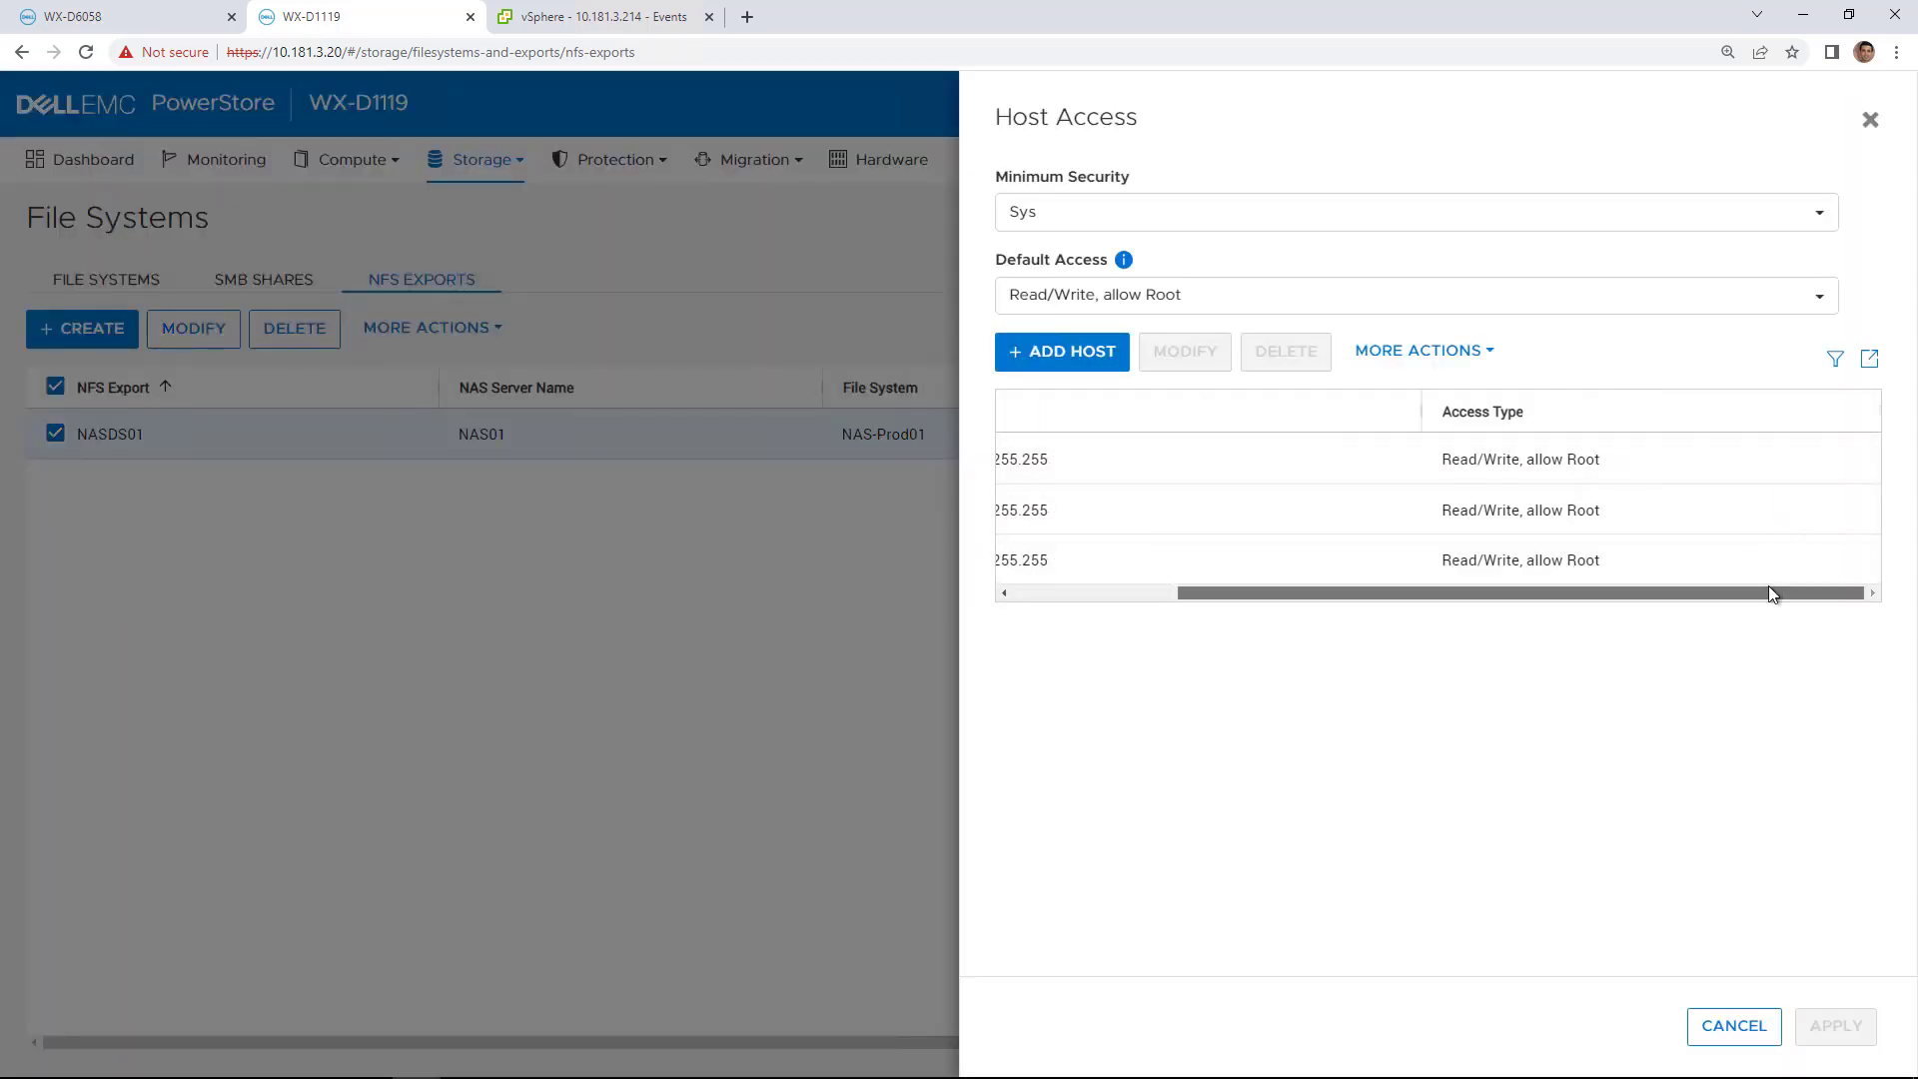
click(1733, 1025)
View the NAS01 replication session's file system pairs on WX-D1119.
click(615, 164)
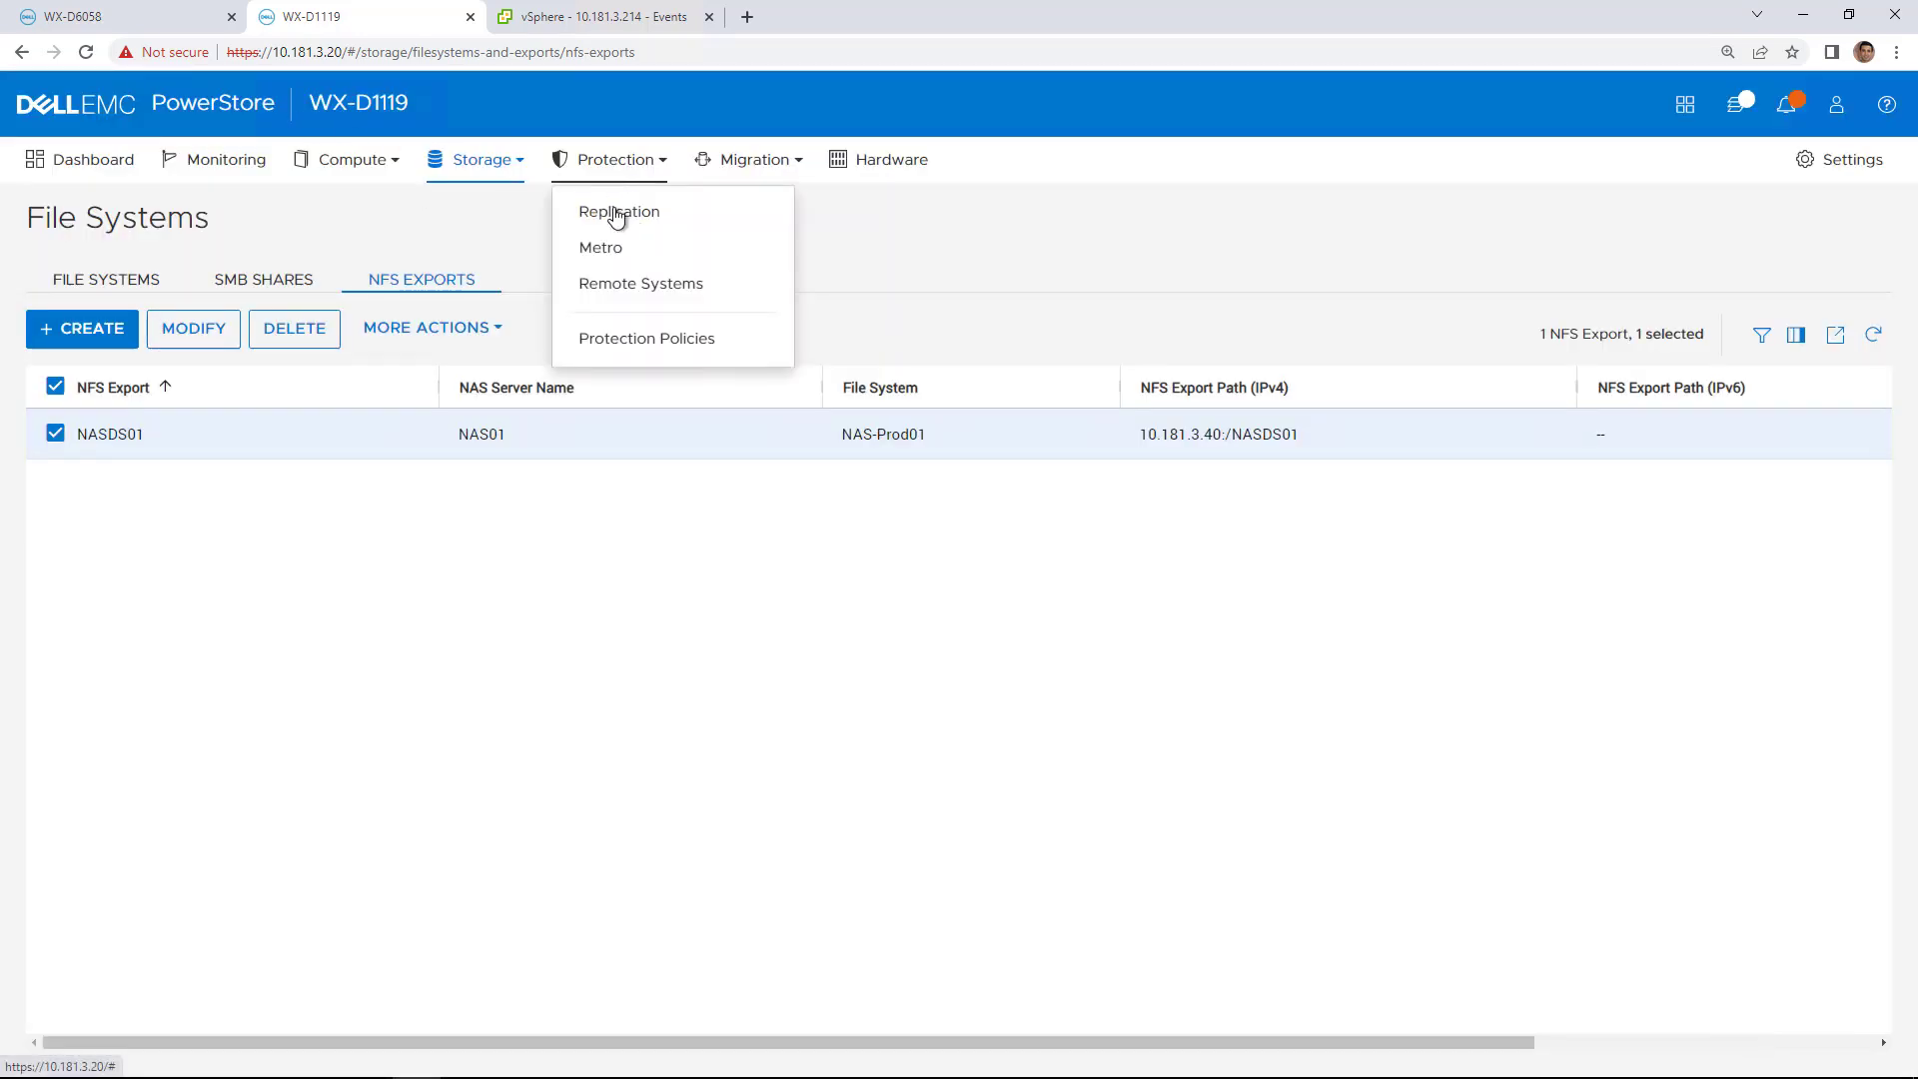
click(613, 205)
click(349, 391)
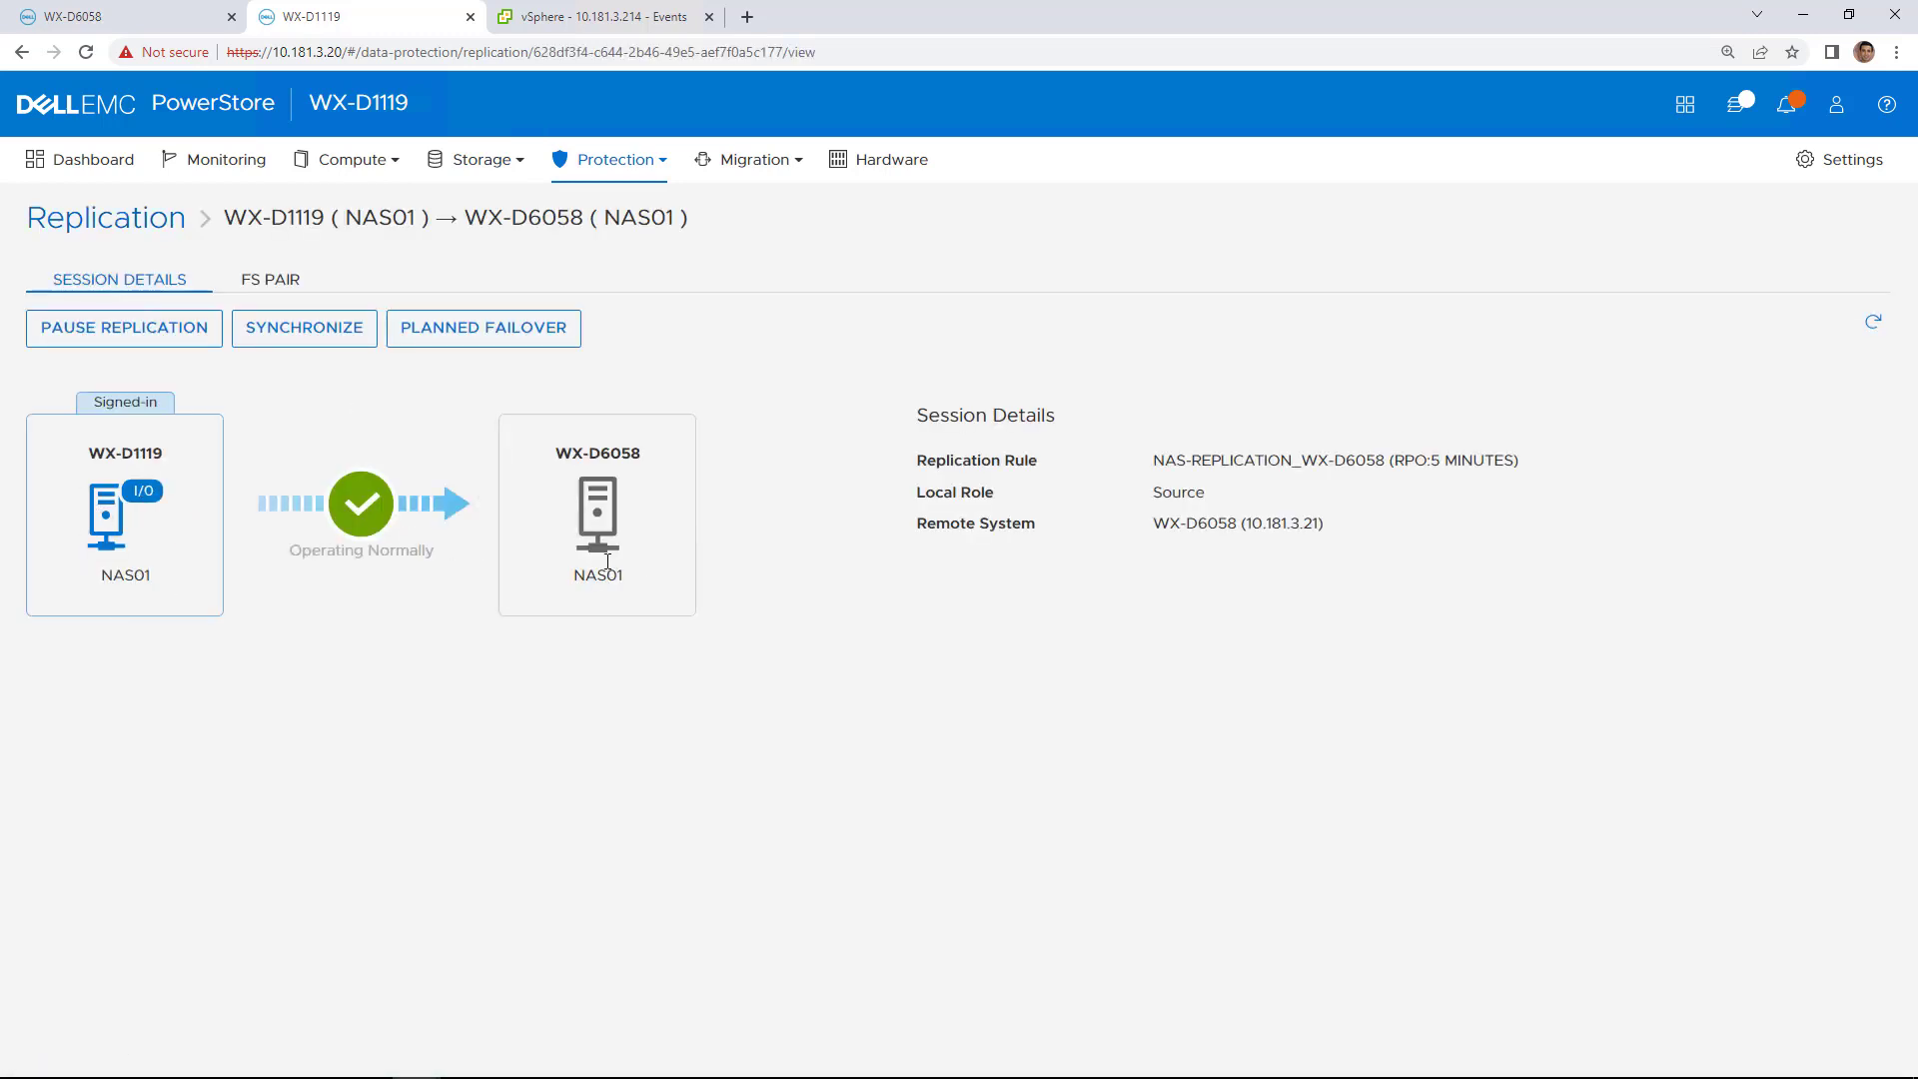
click(303, 287)
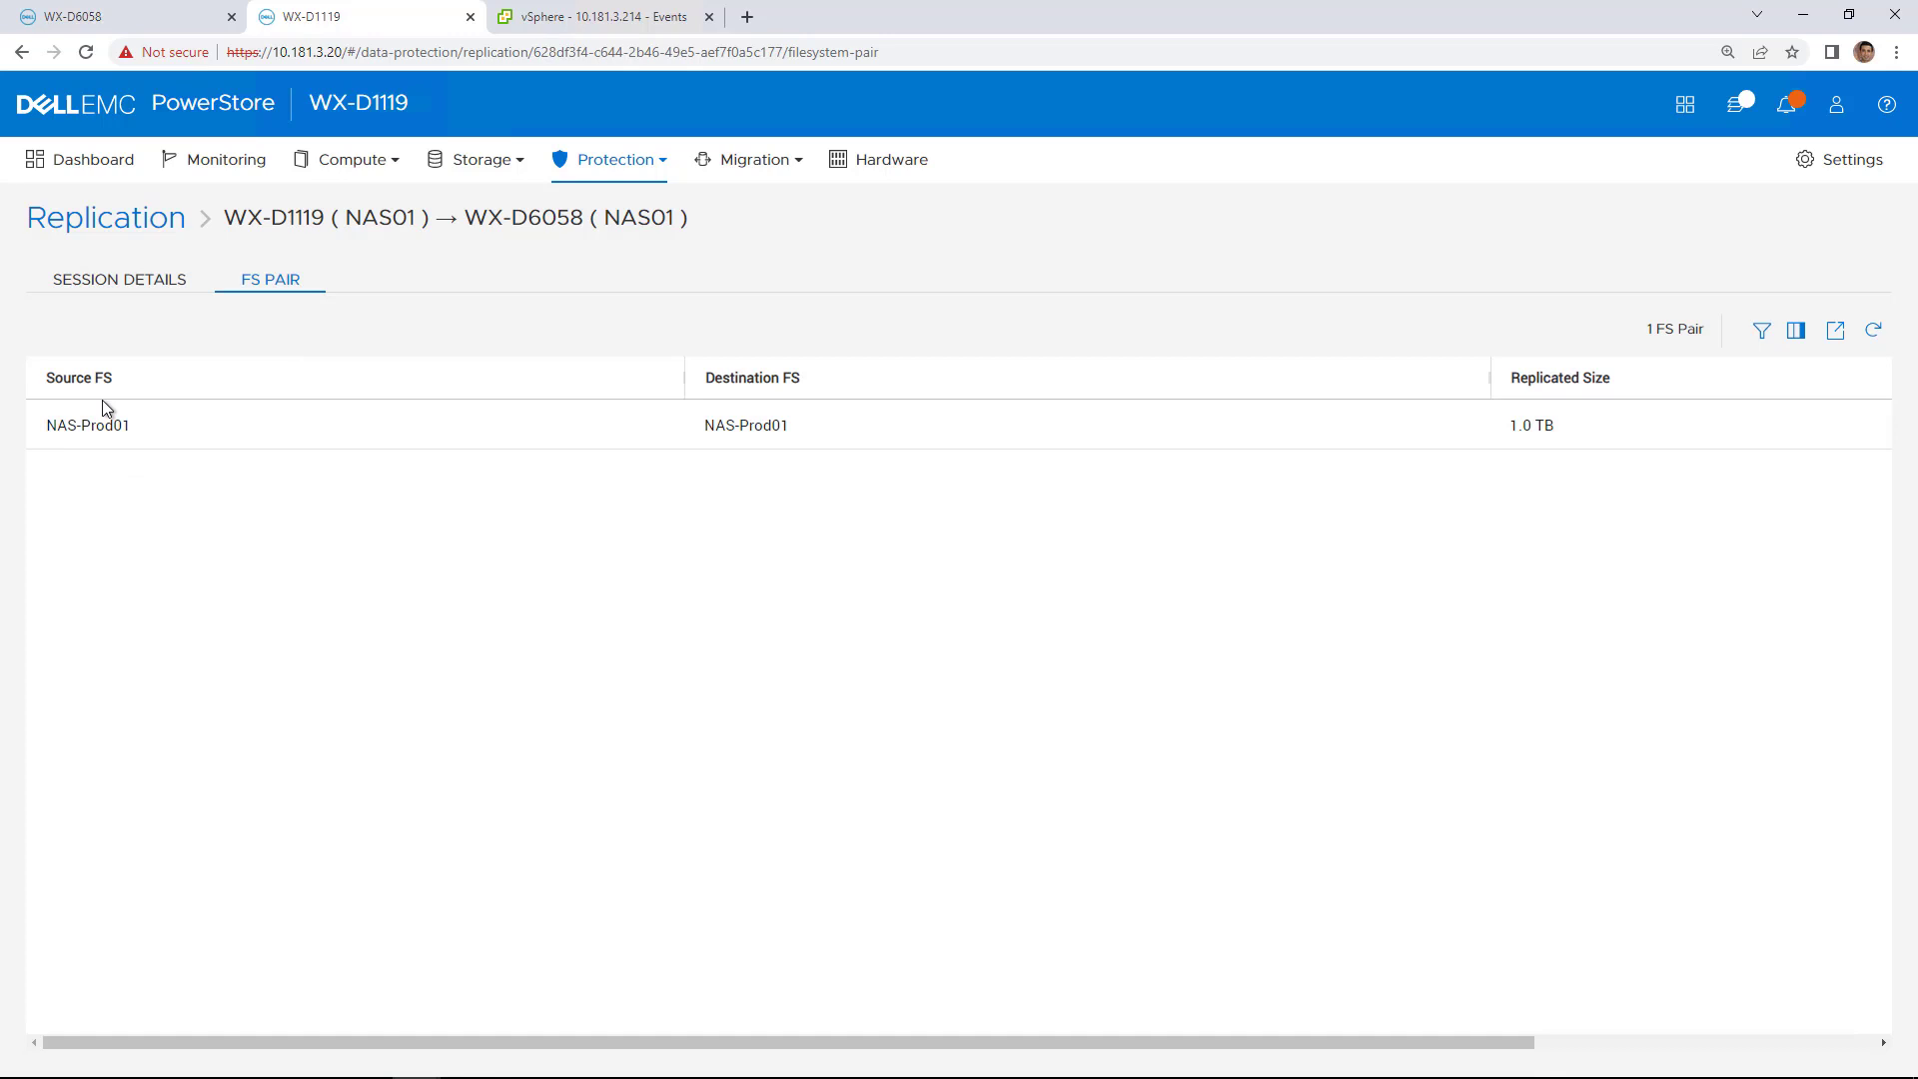
click(530, 16)
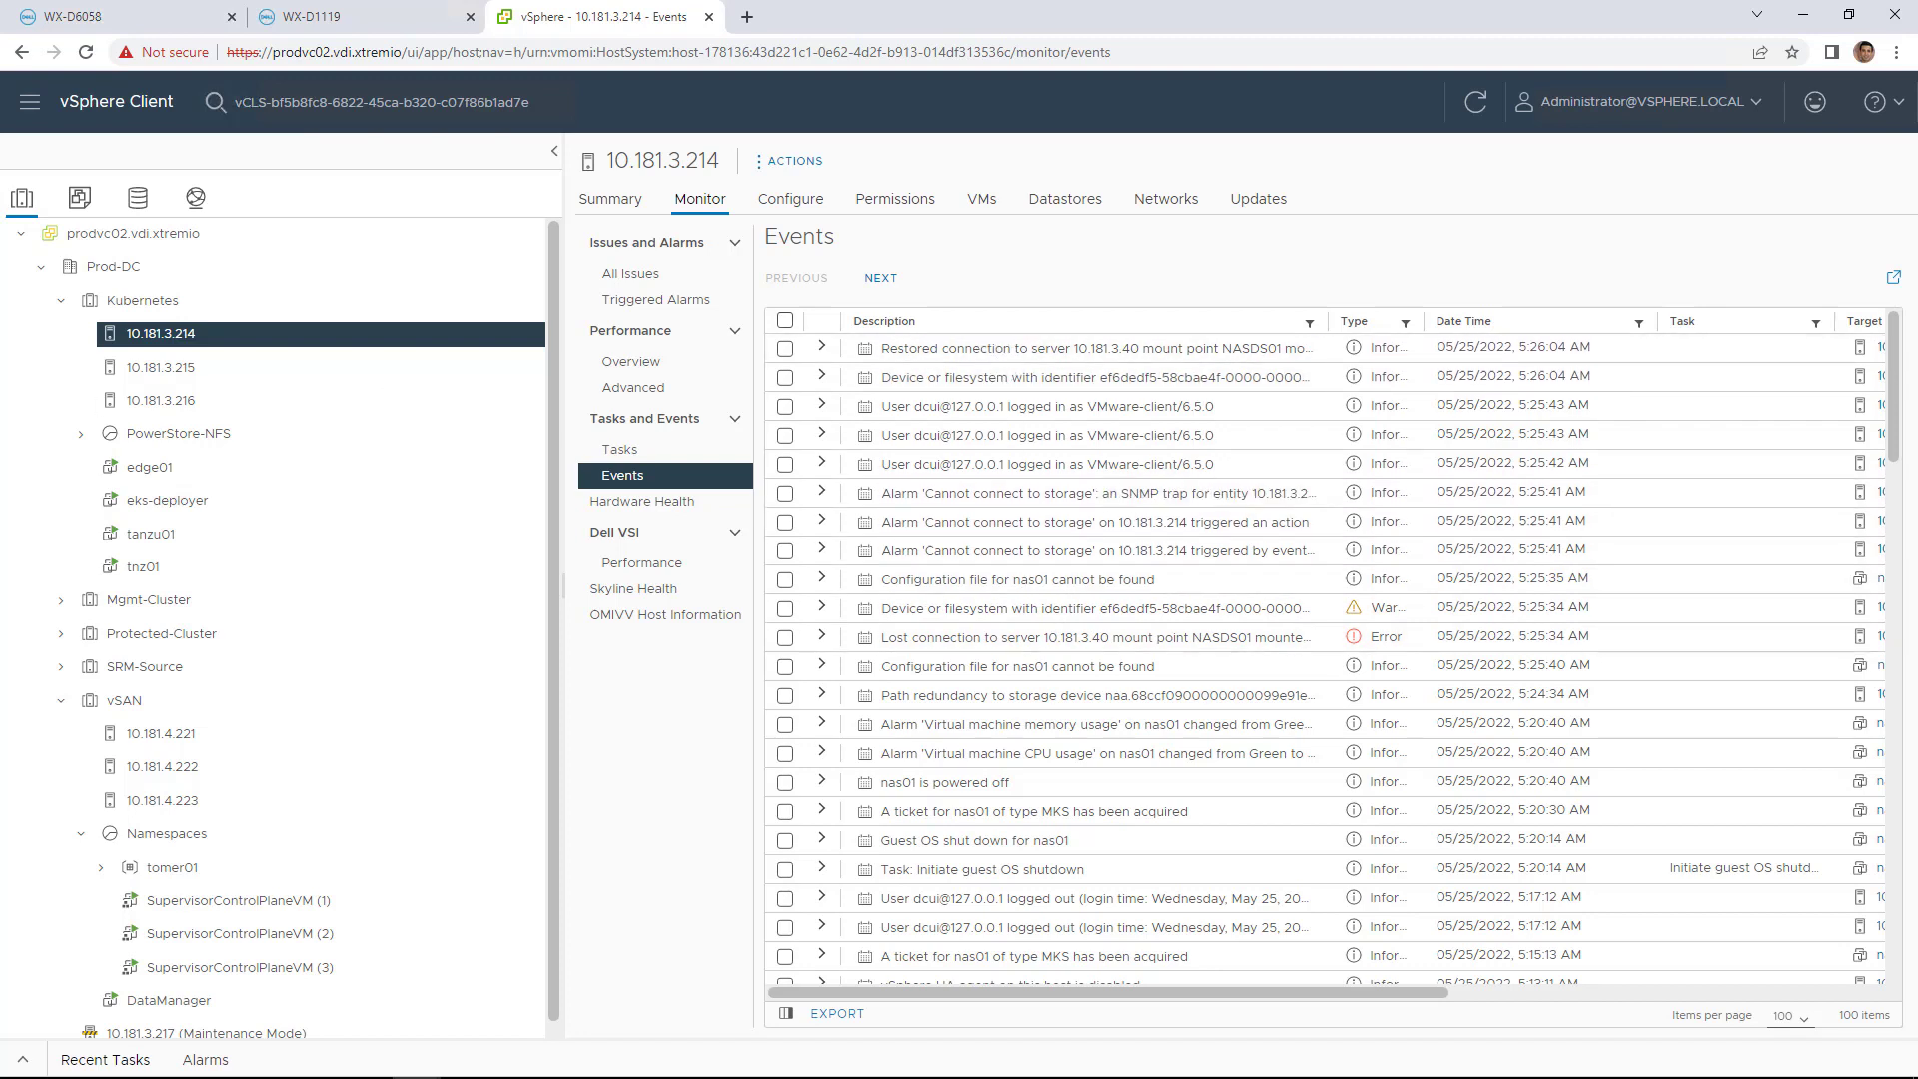
Check the host's issues, power on nas01 under PowerStore-NFS, and view WX-D1119's dashboard.
click(630, 272)
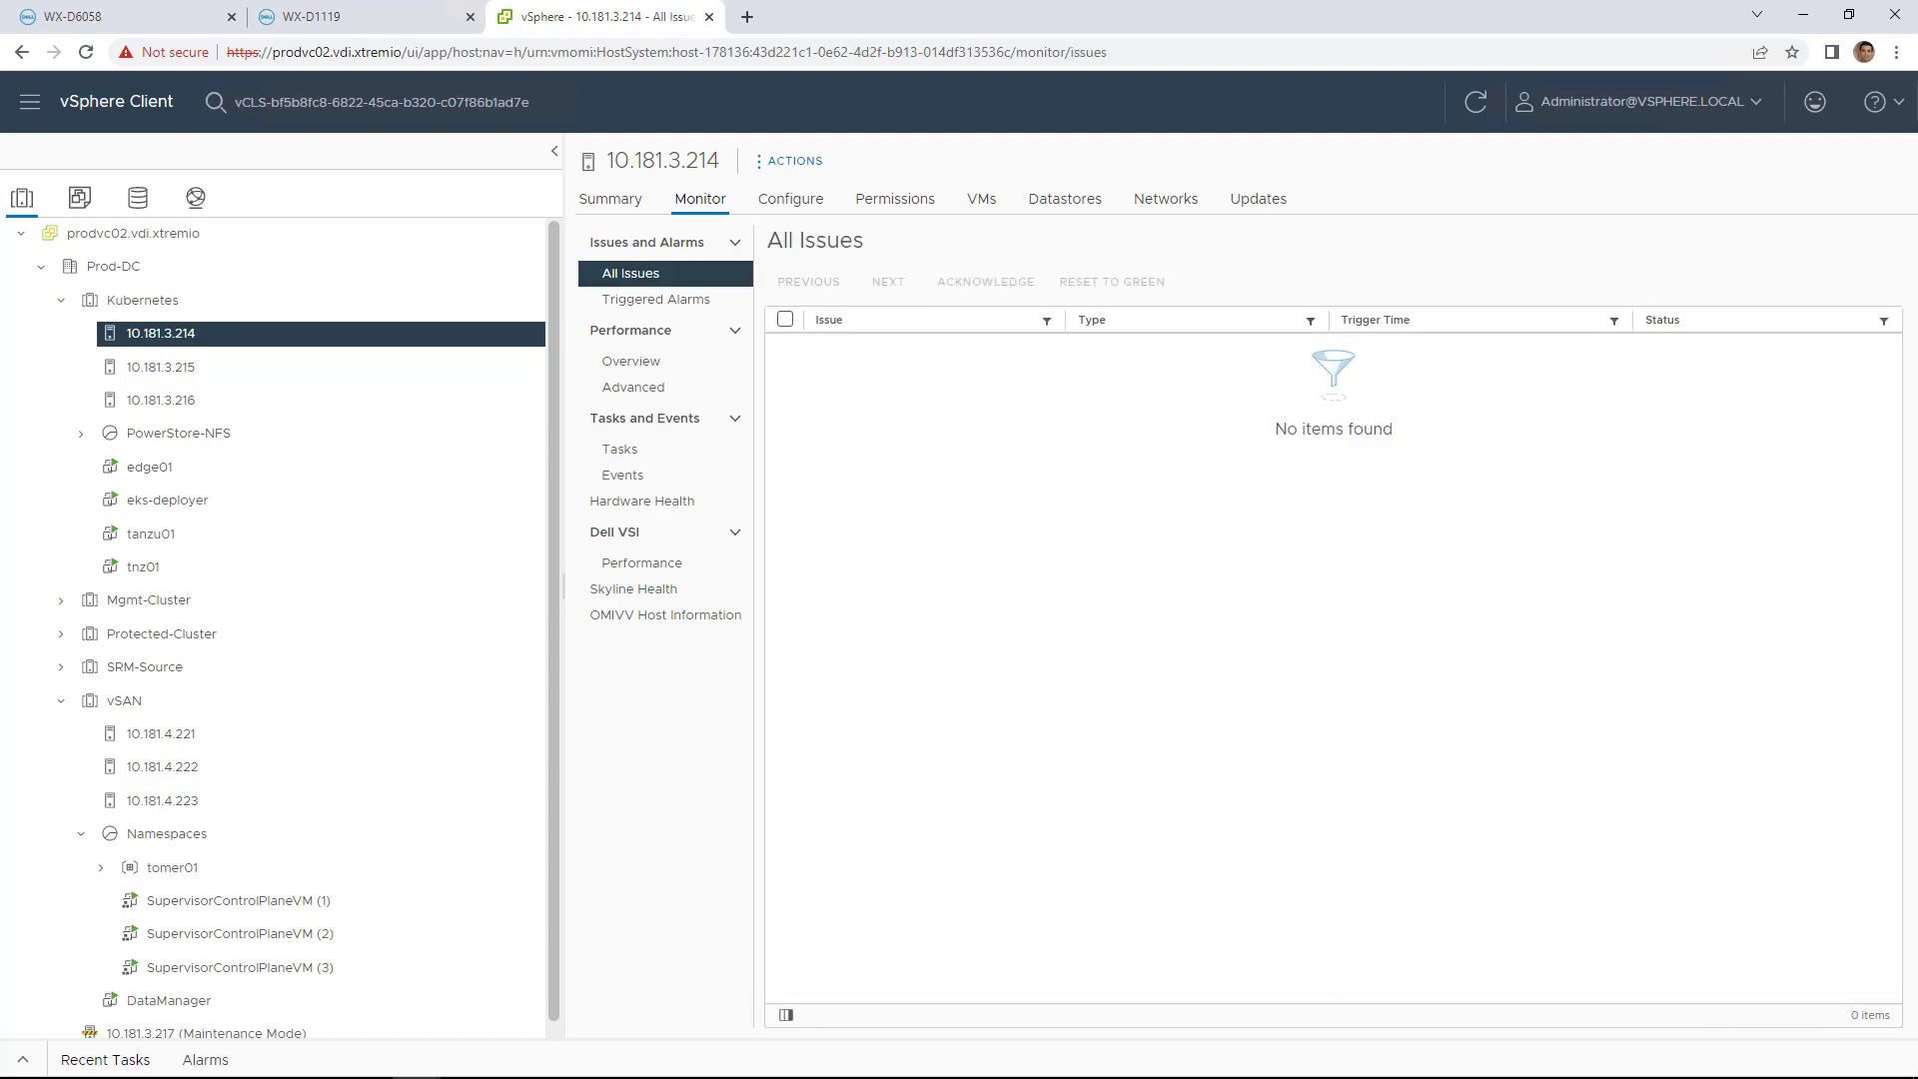
click(610, 198)
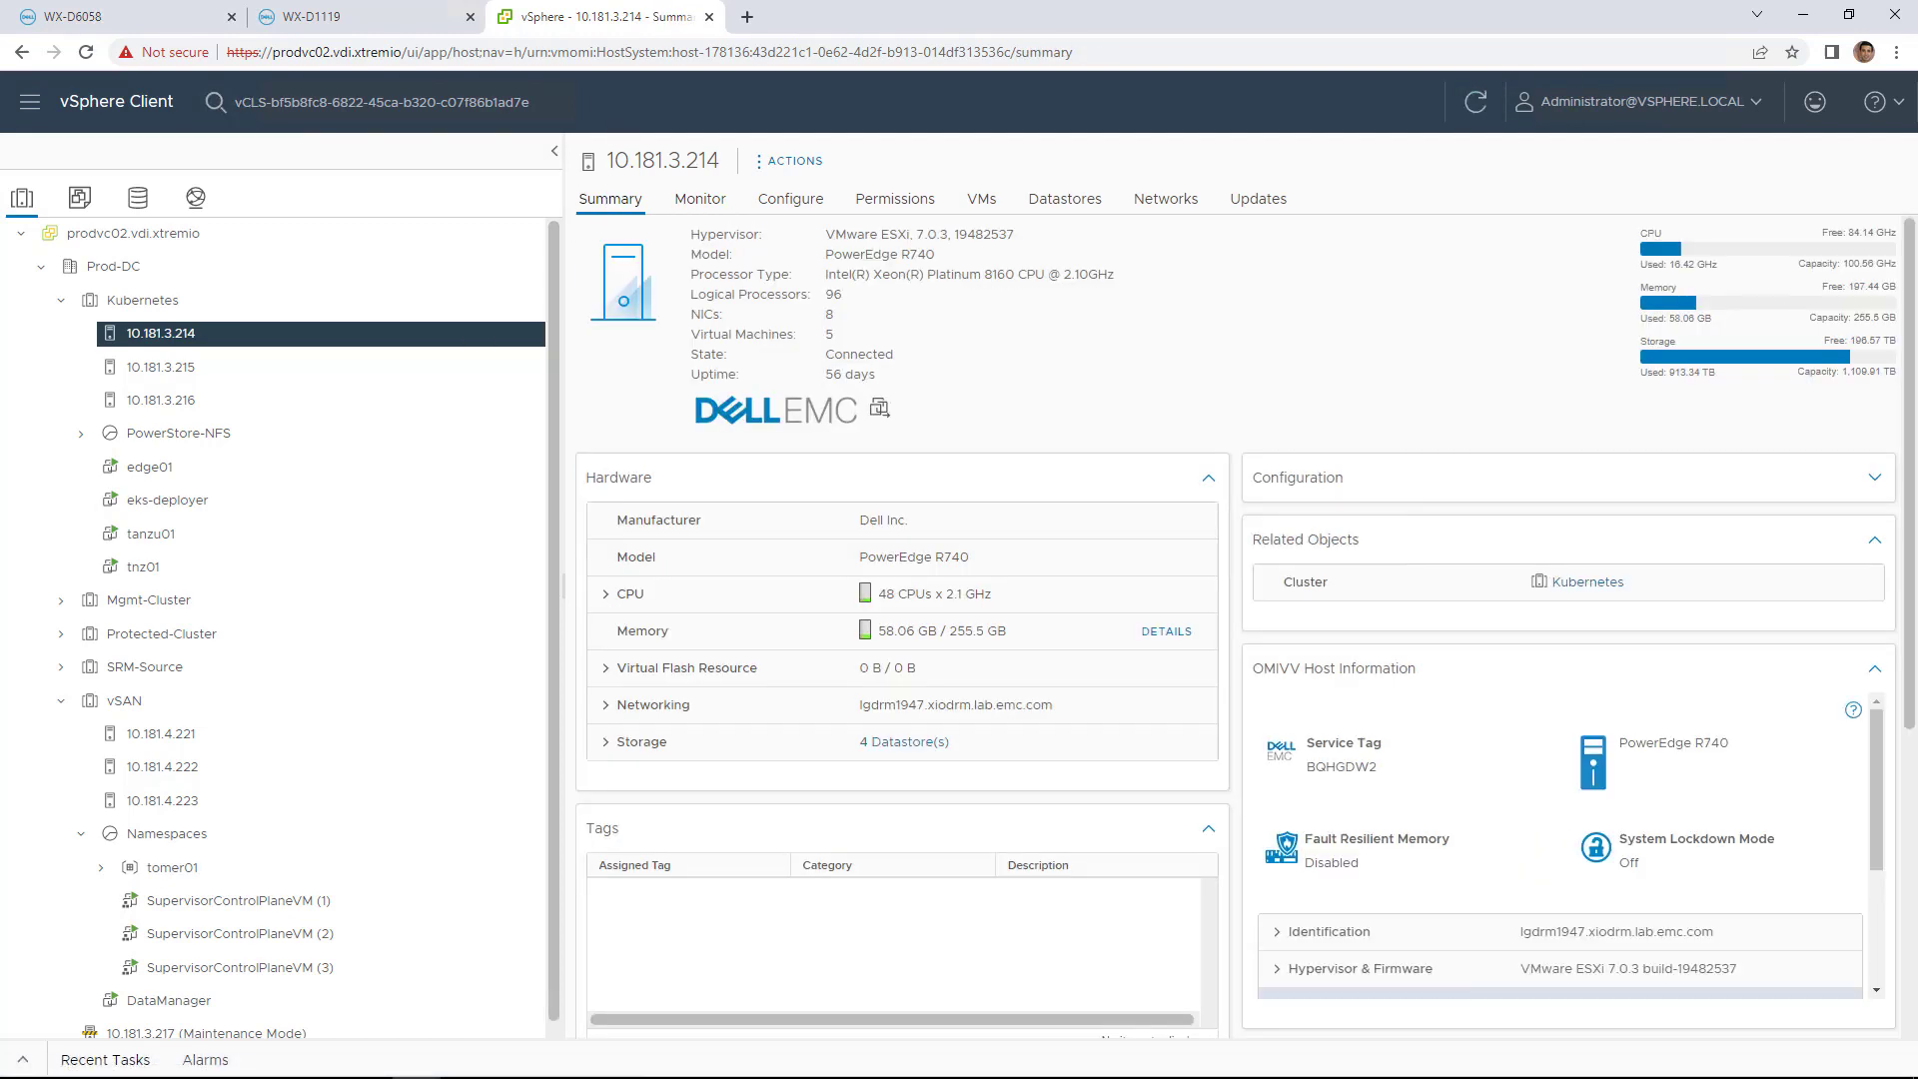
click(82, 435)
click(150, 466)
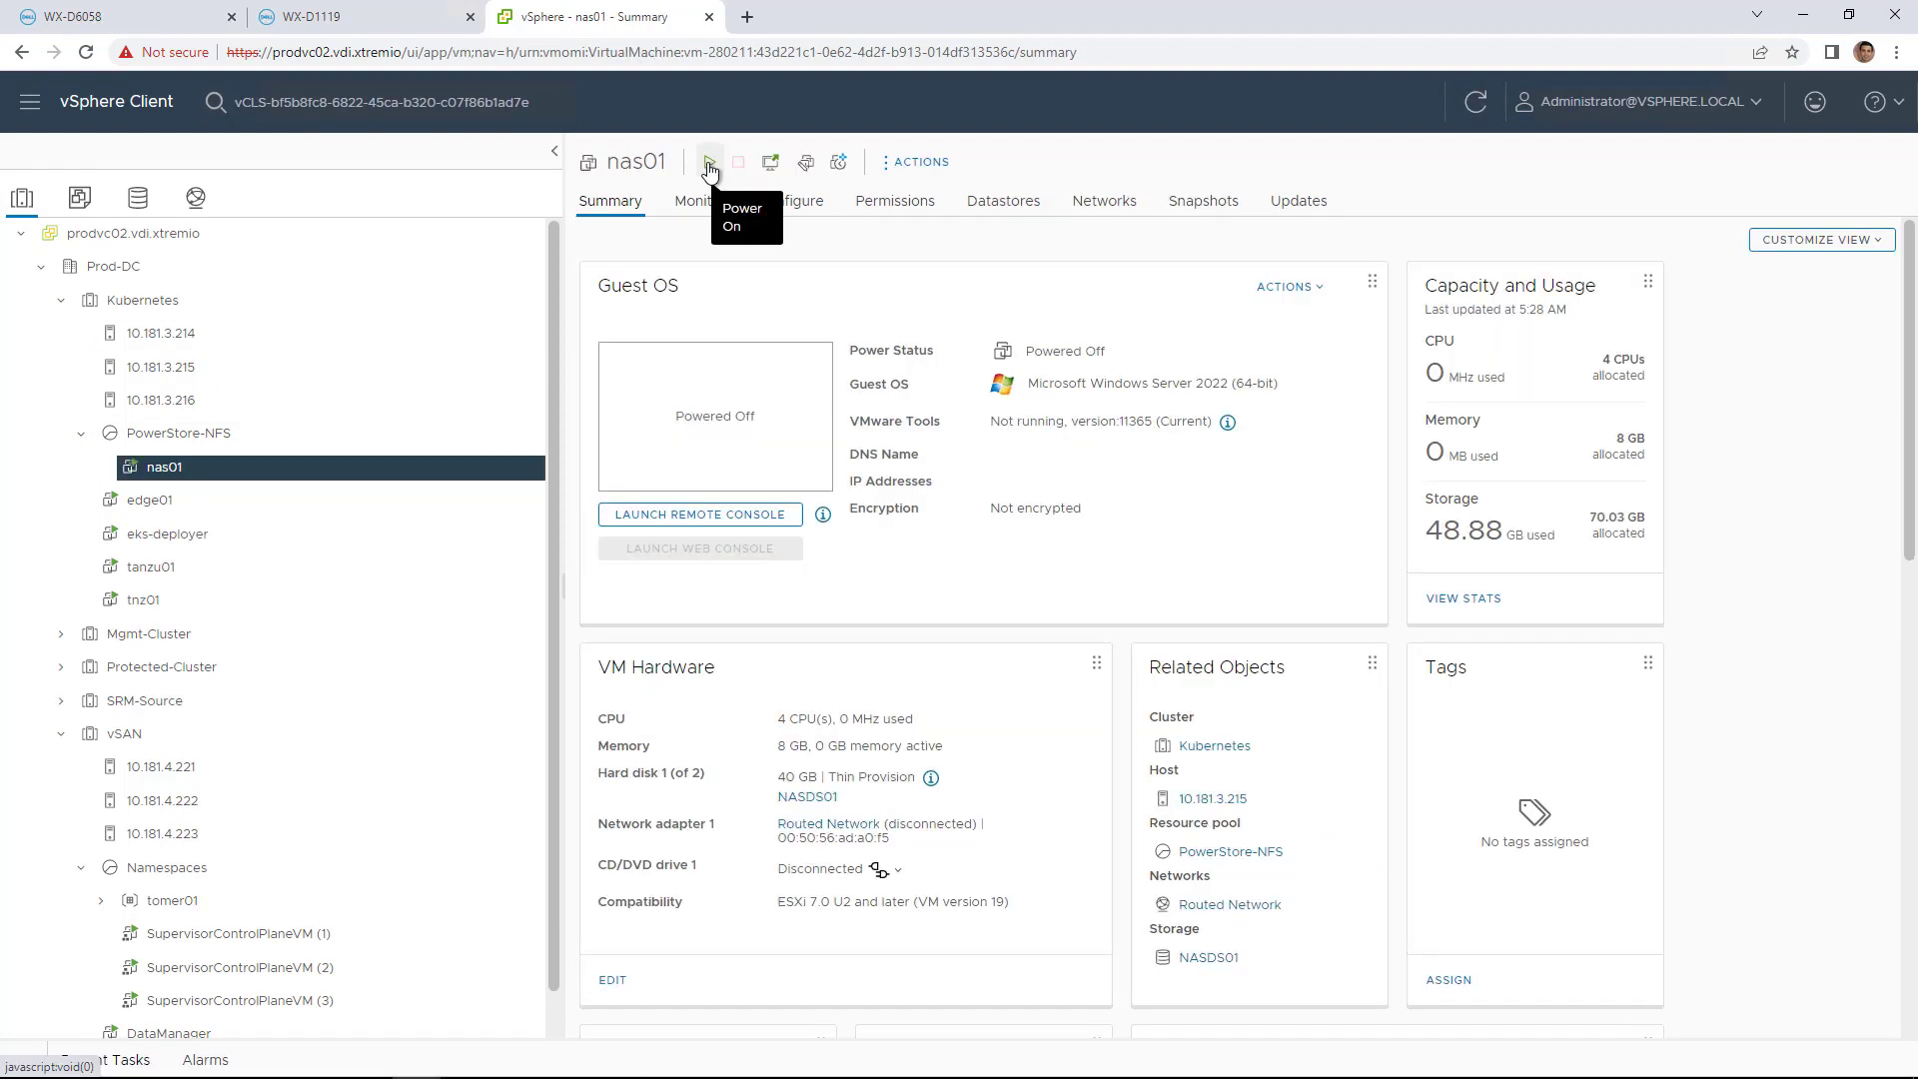
click(709, 168)
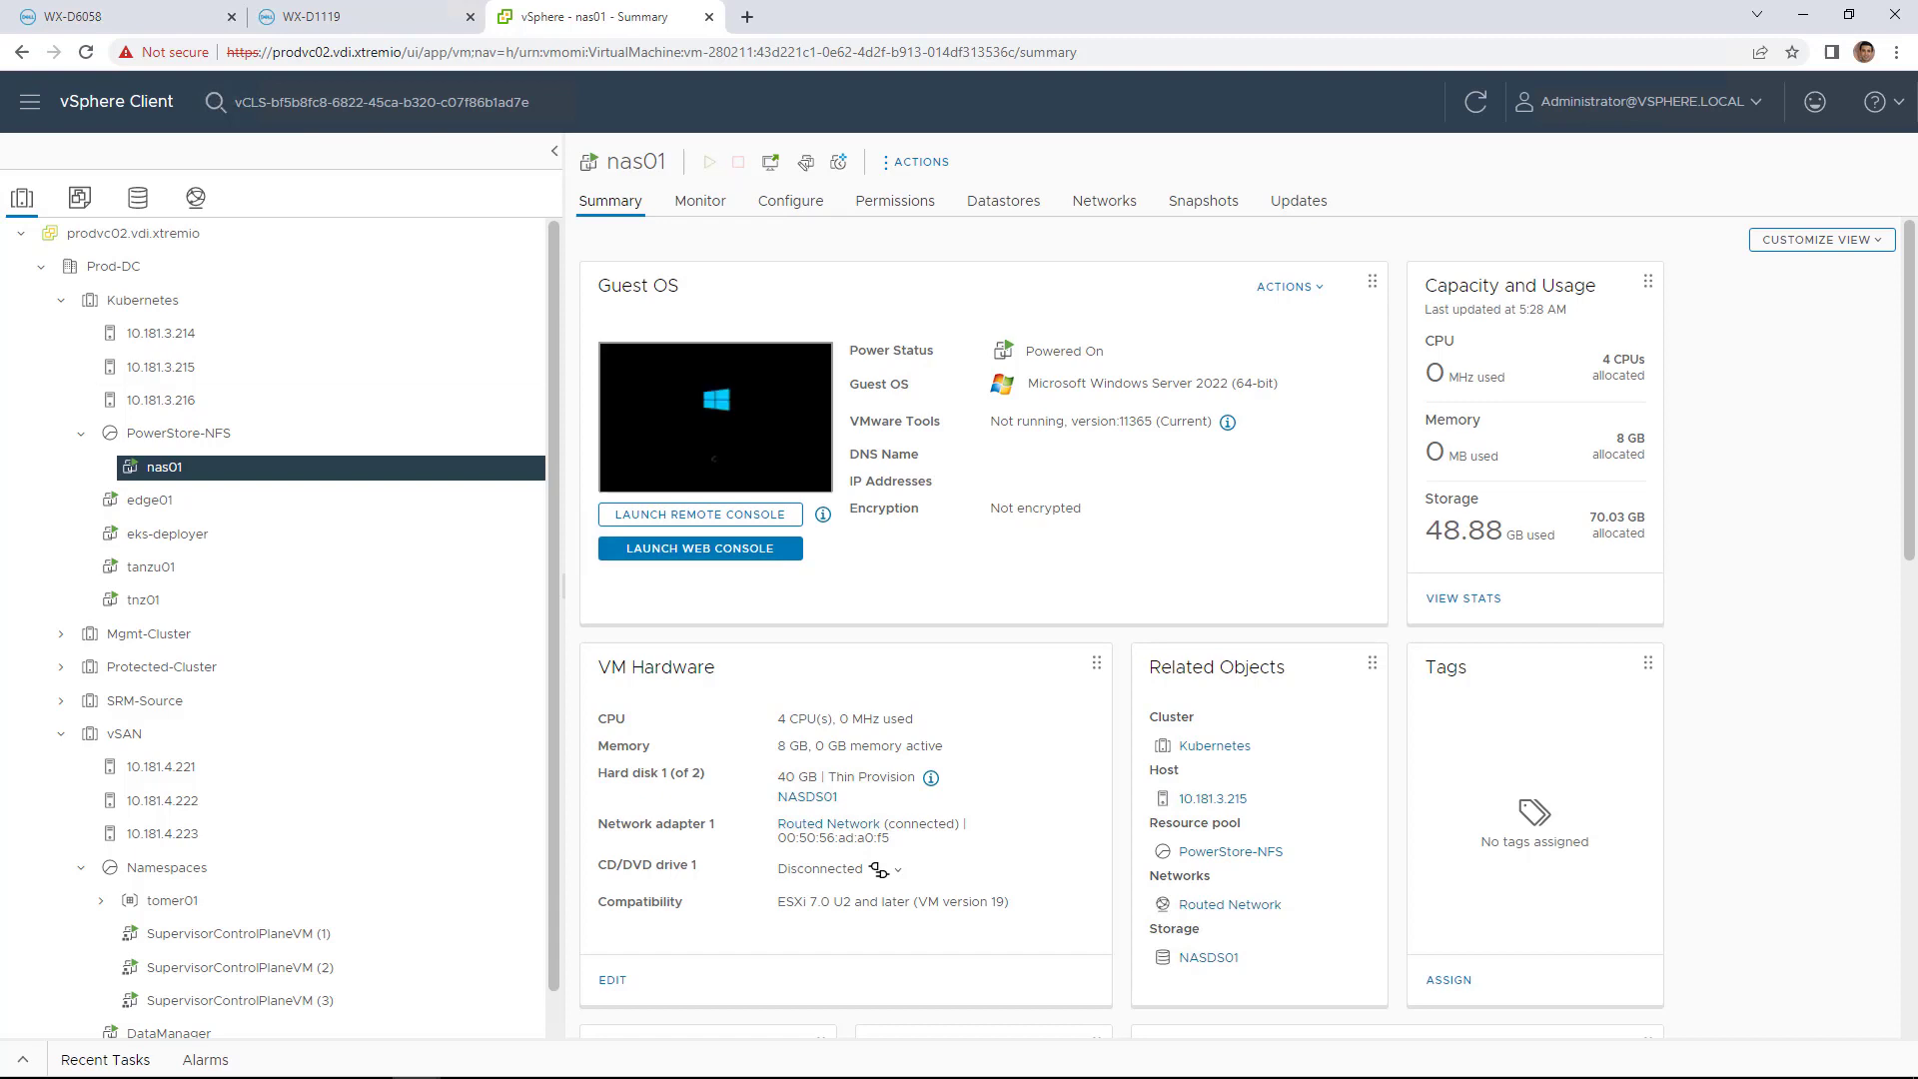
click(369, 24)
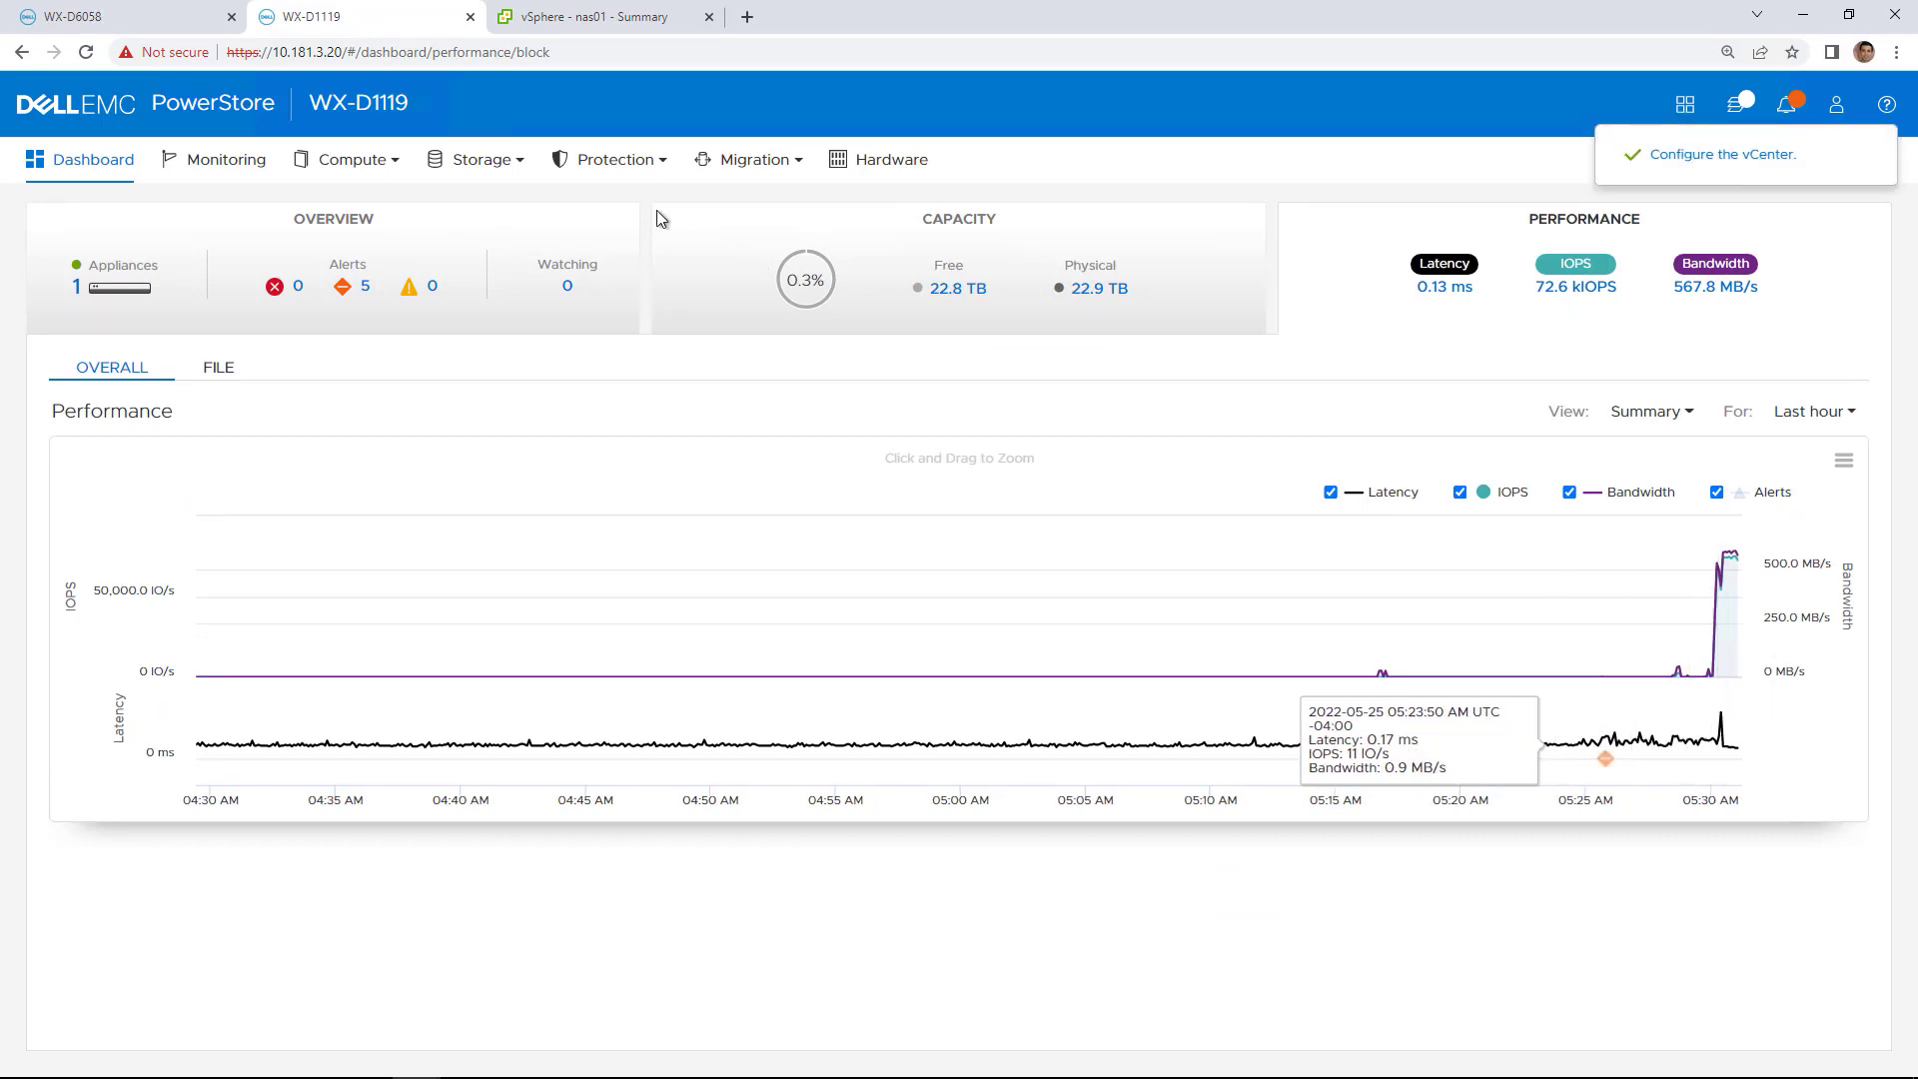
Review the NAS-Prod01 file system's performance charts on WX-D1119.
click(489, 166)
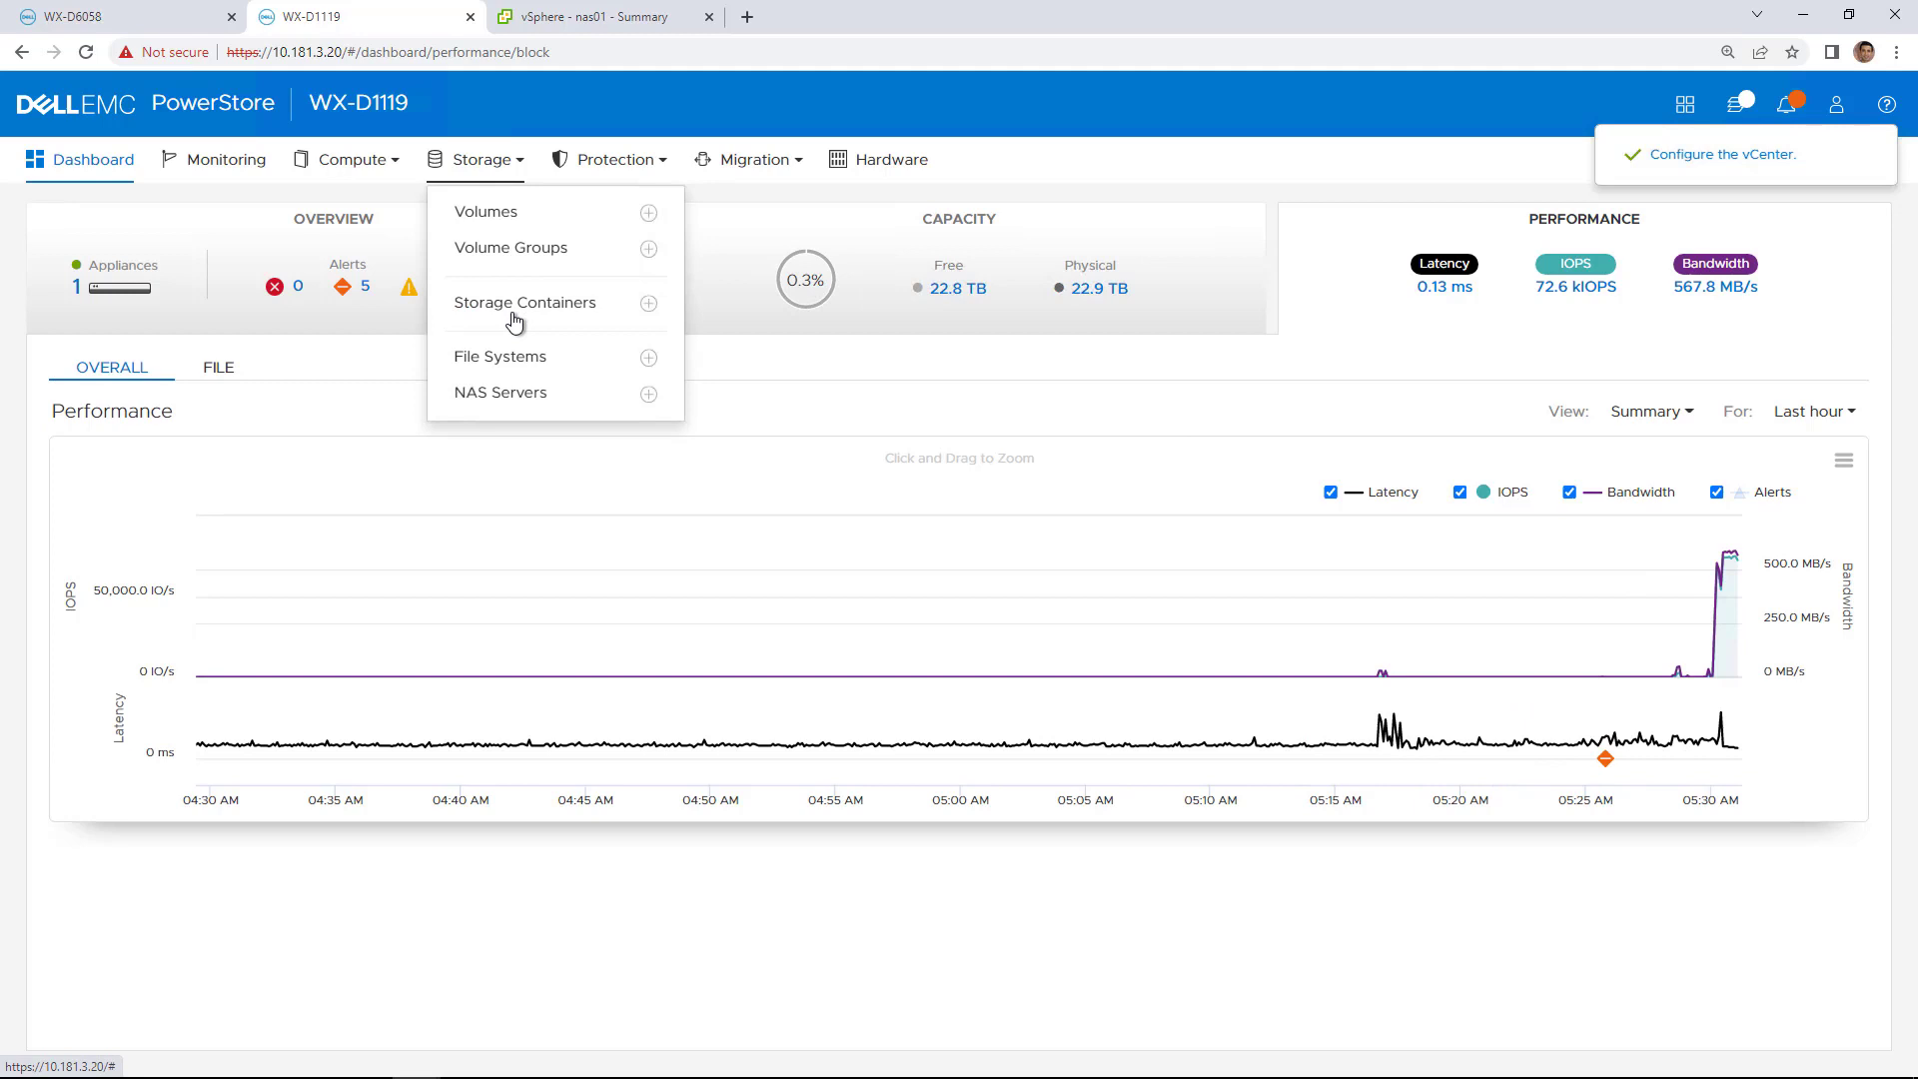
click(522, 361)
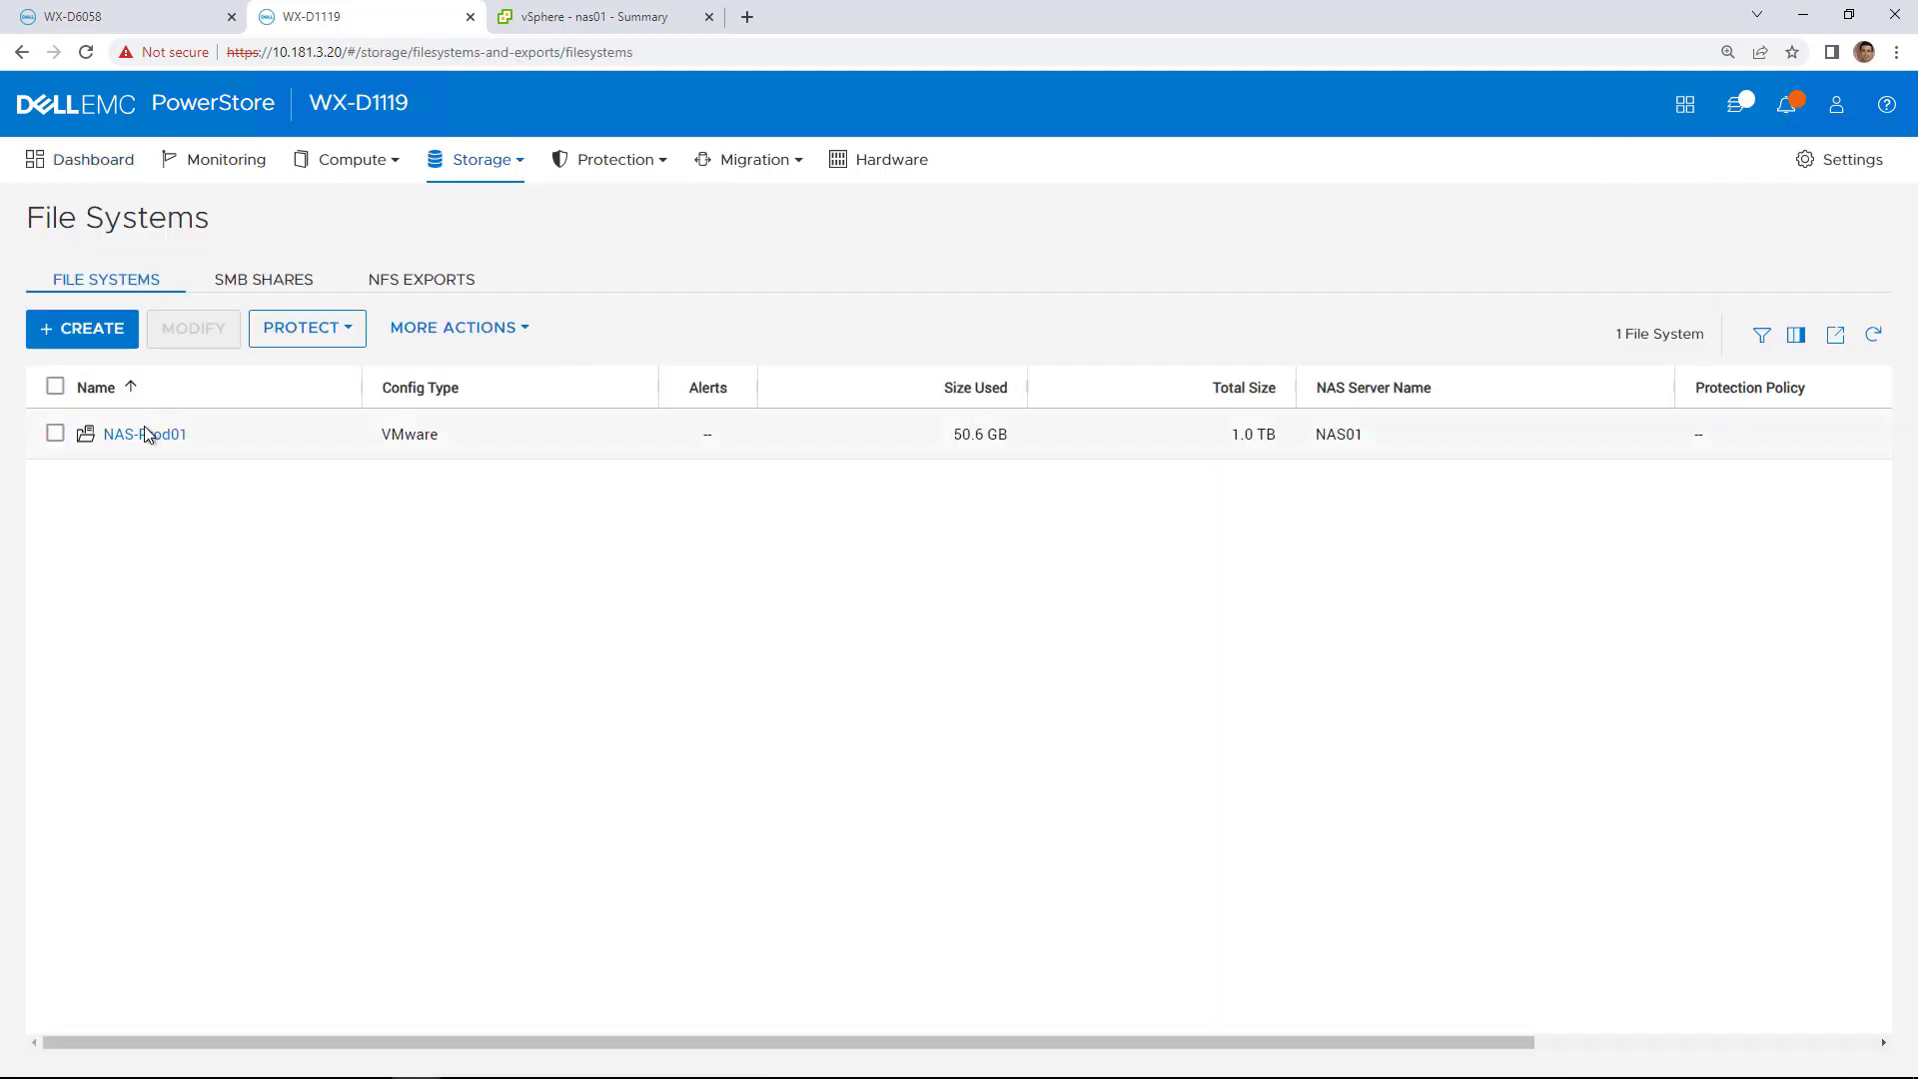
click(143, 433)
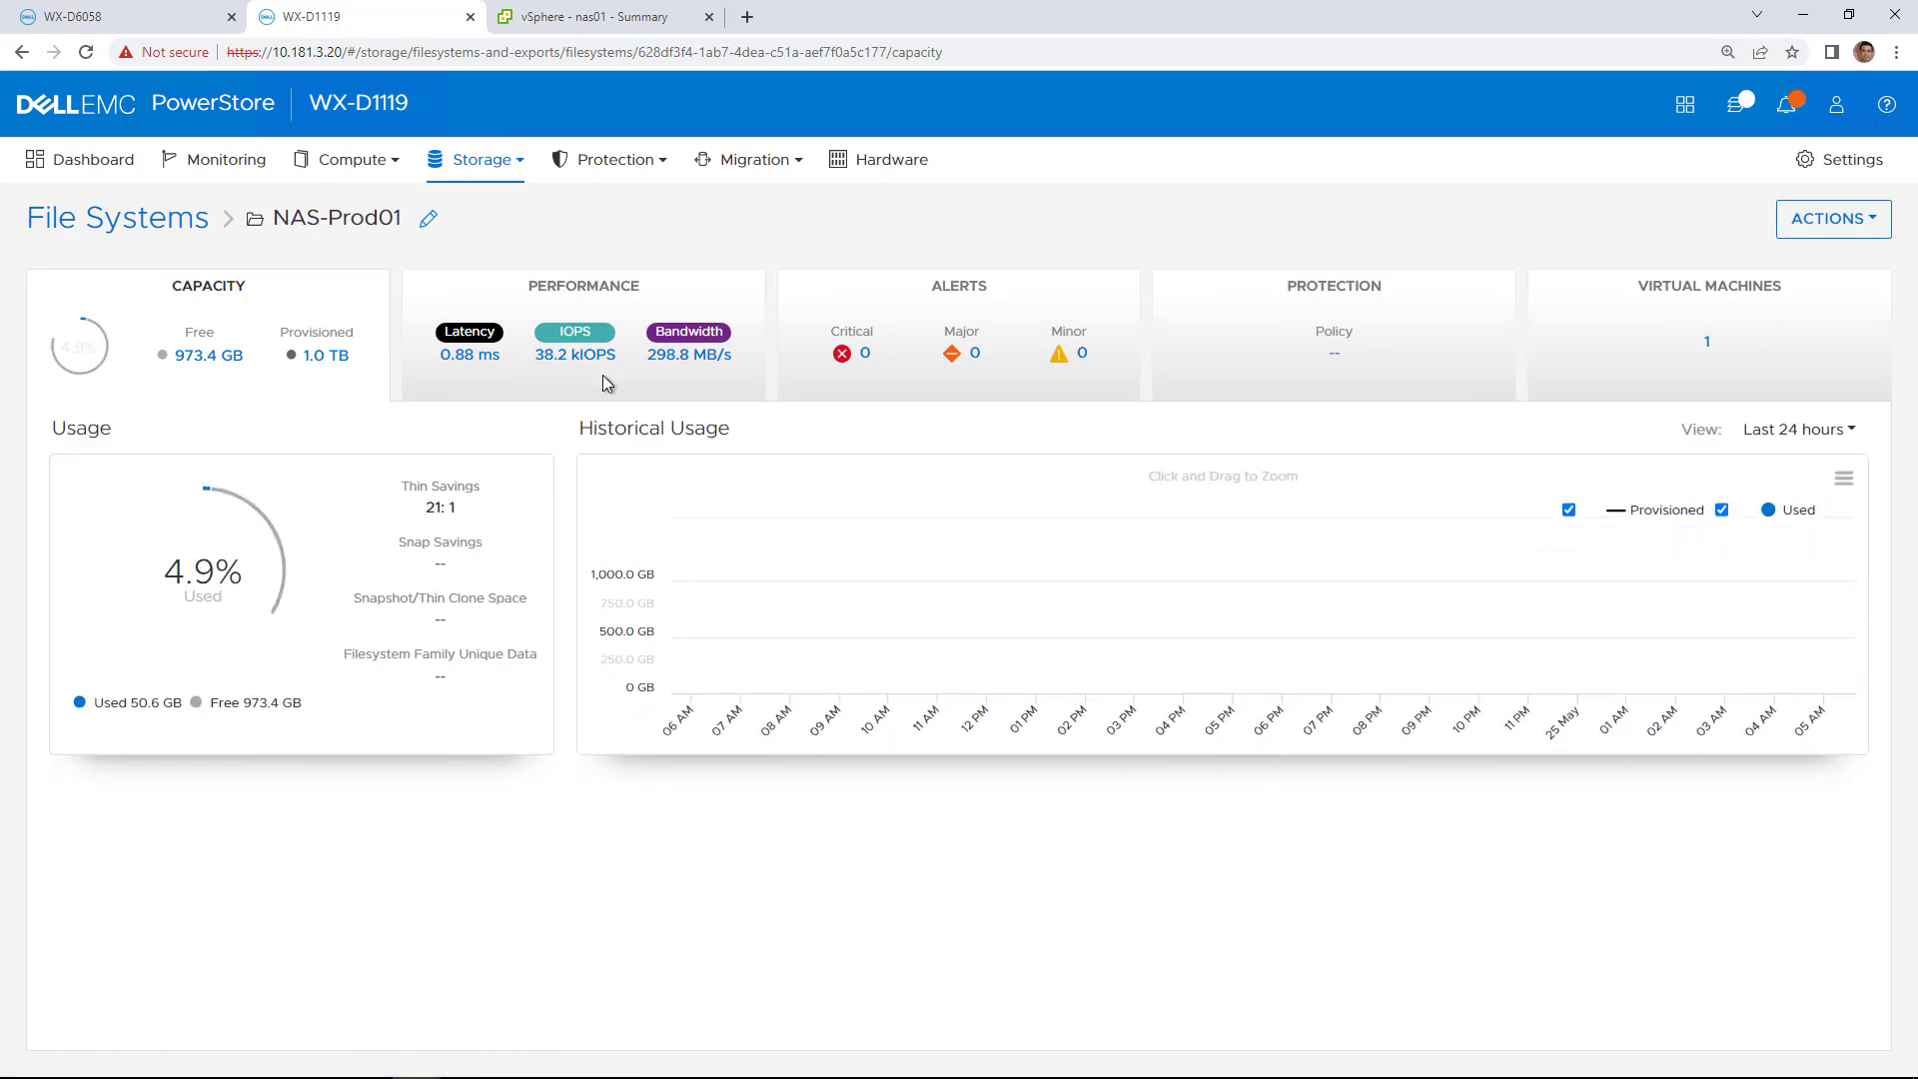
click(587, 392)
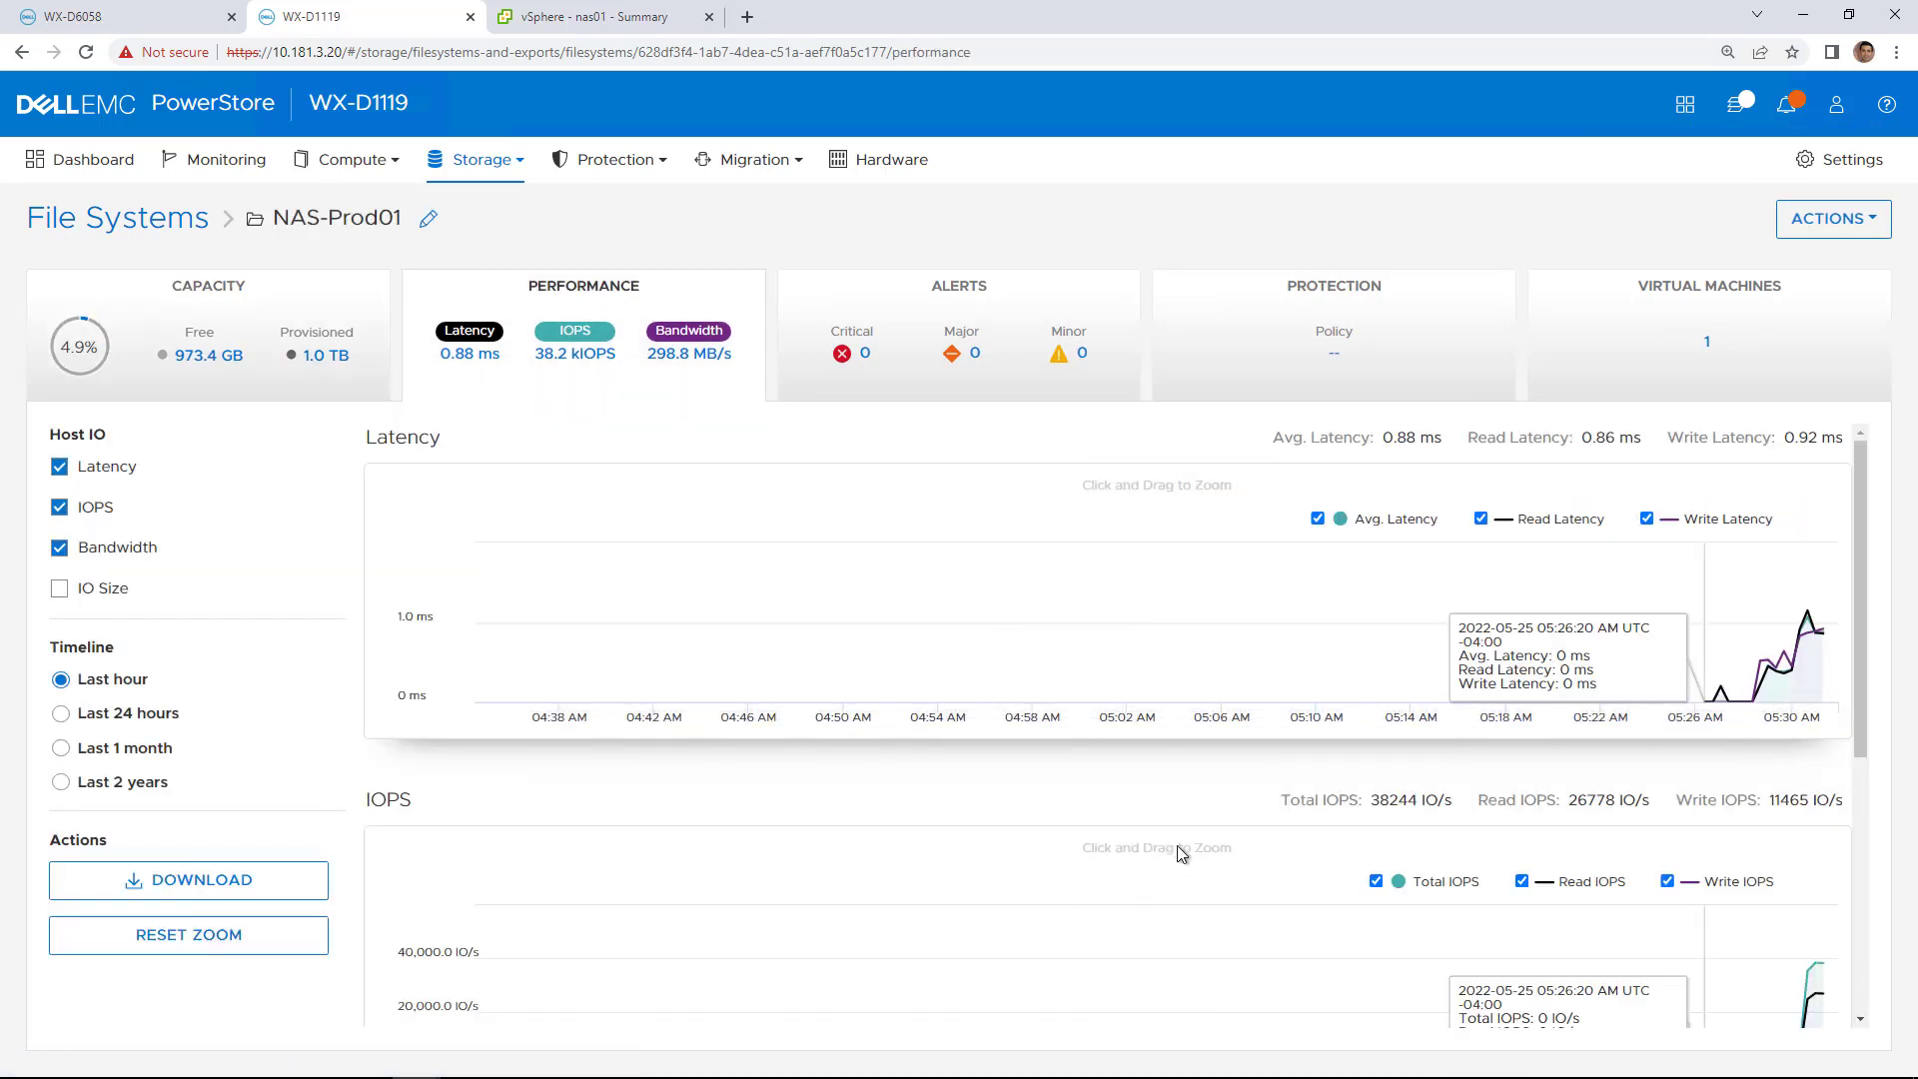
scroll(1150, 721, down, 2)
scroll(1151, 721, down, 3)
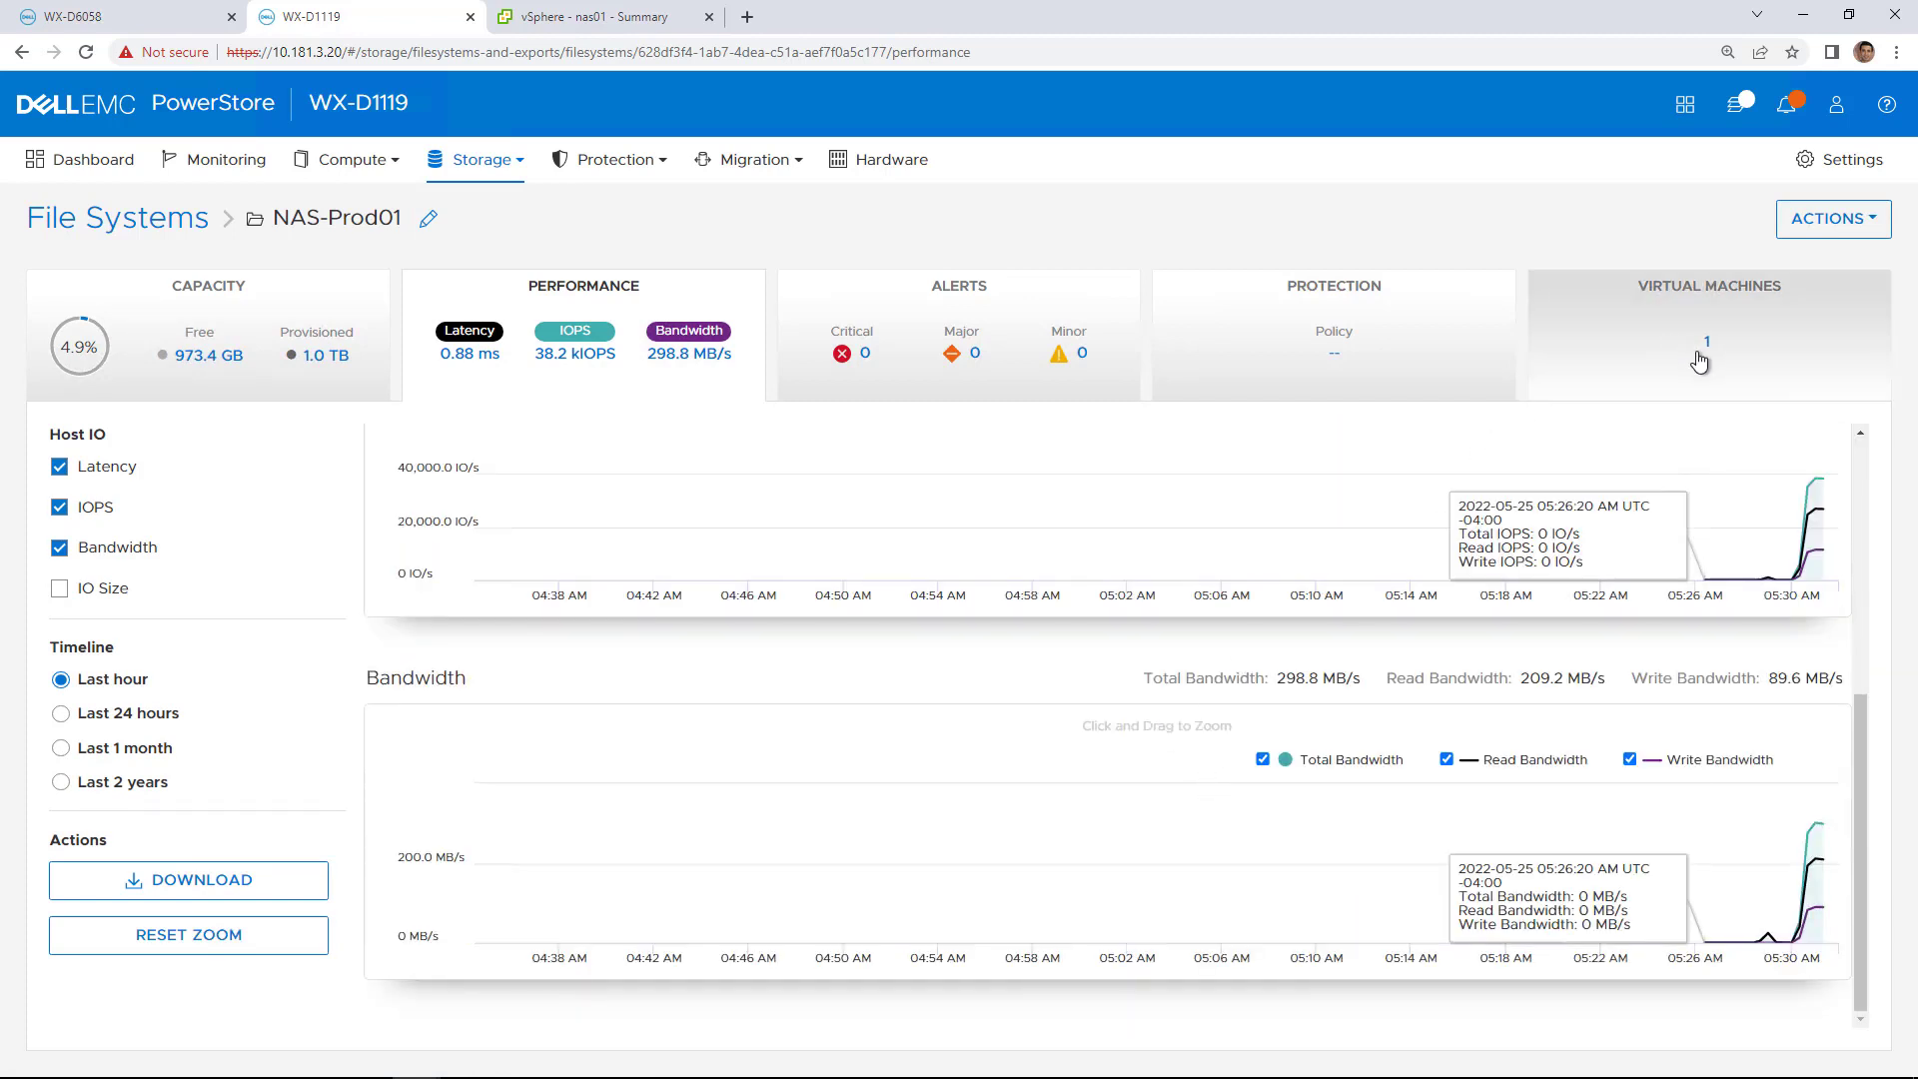
Show nas01's compute performance: 4.9 GHz CPU, 1.9 GB memory, 3 minutes uptime.
click(1700, 362)
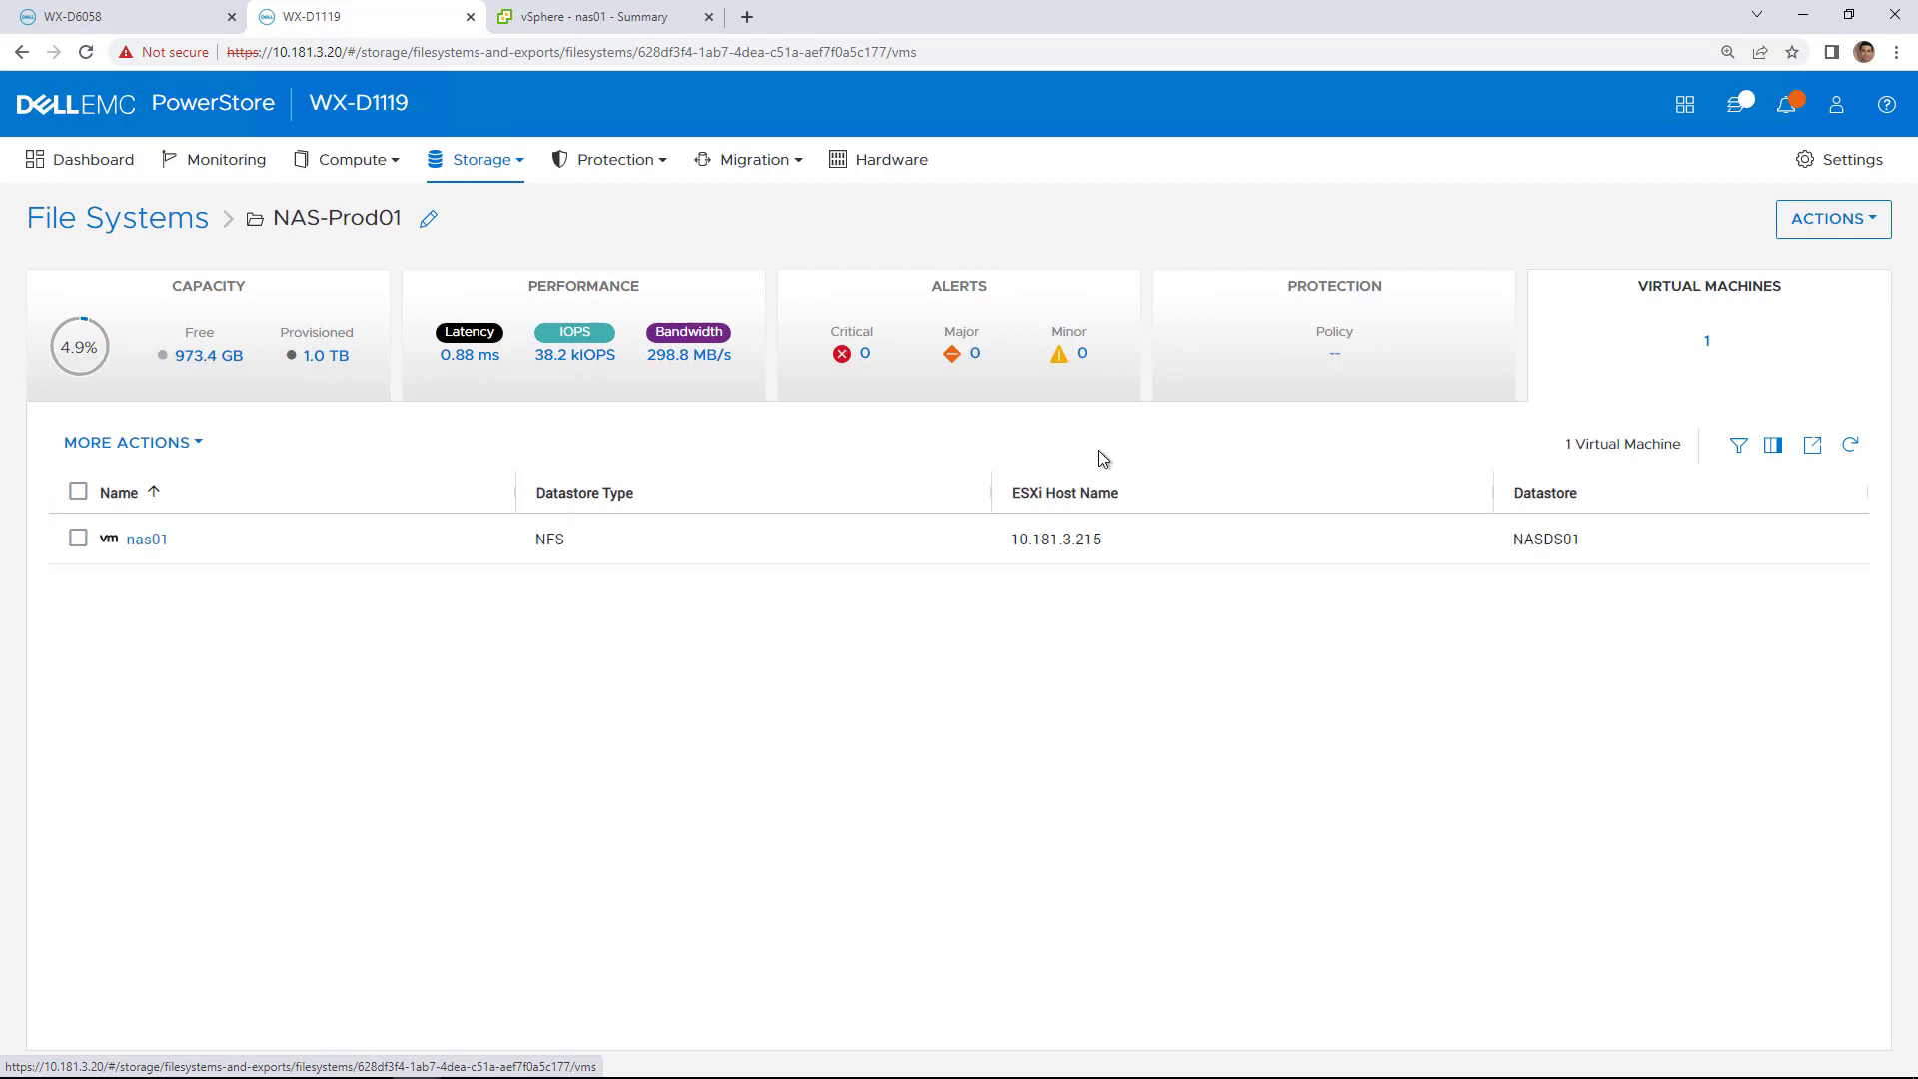
click(149, 543)
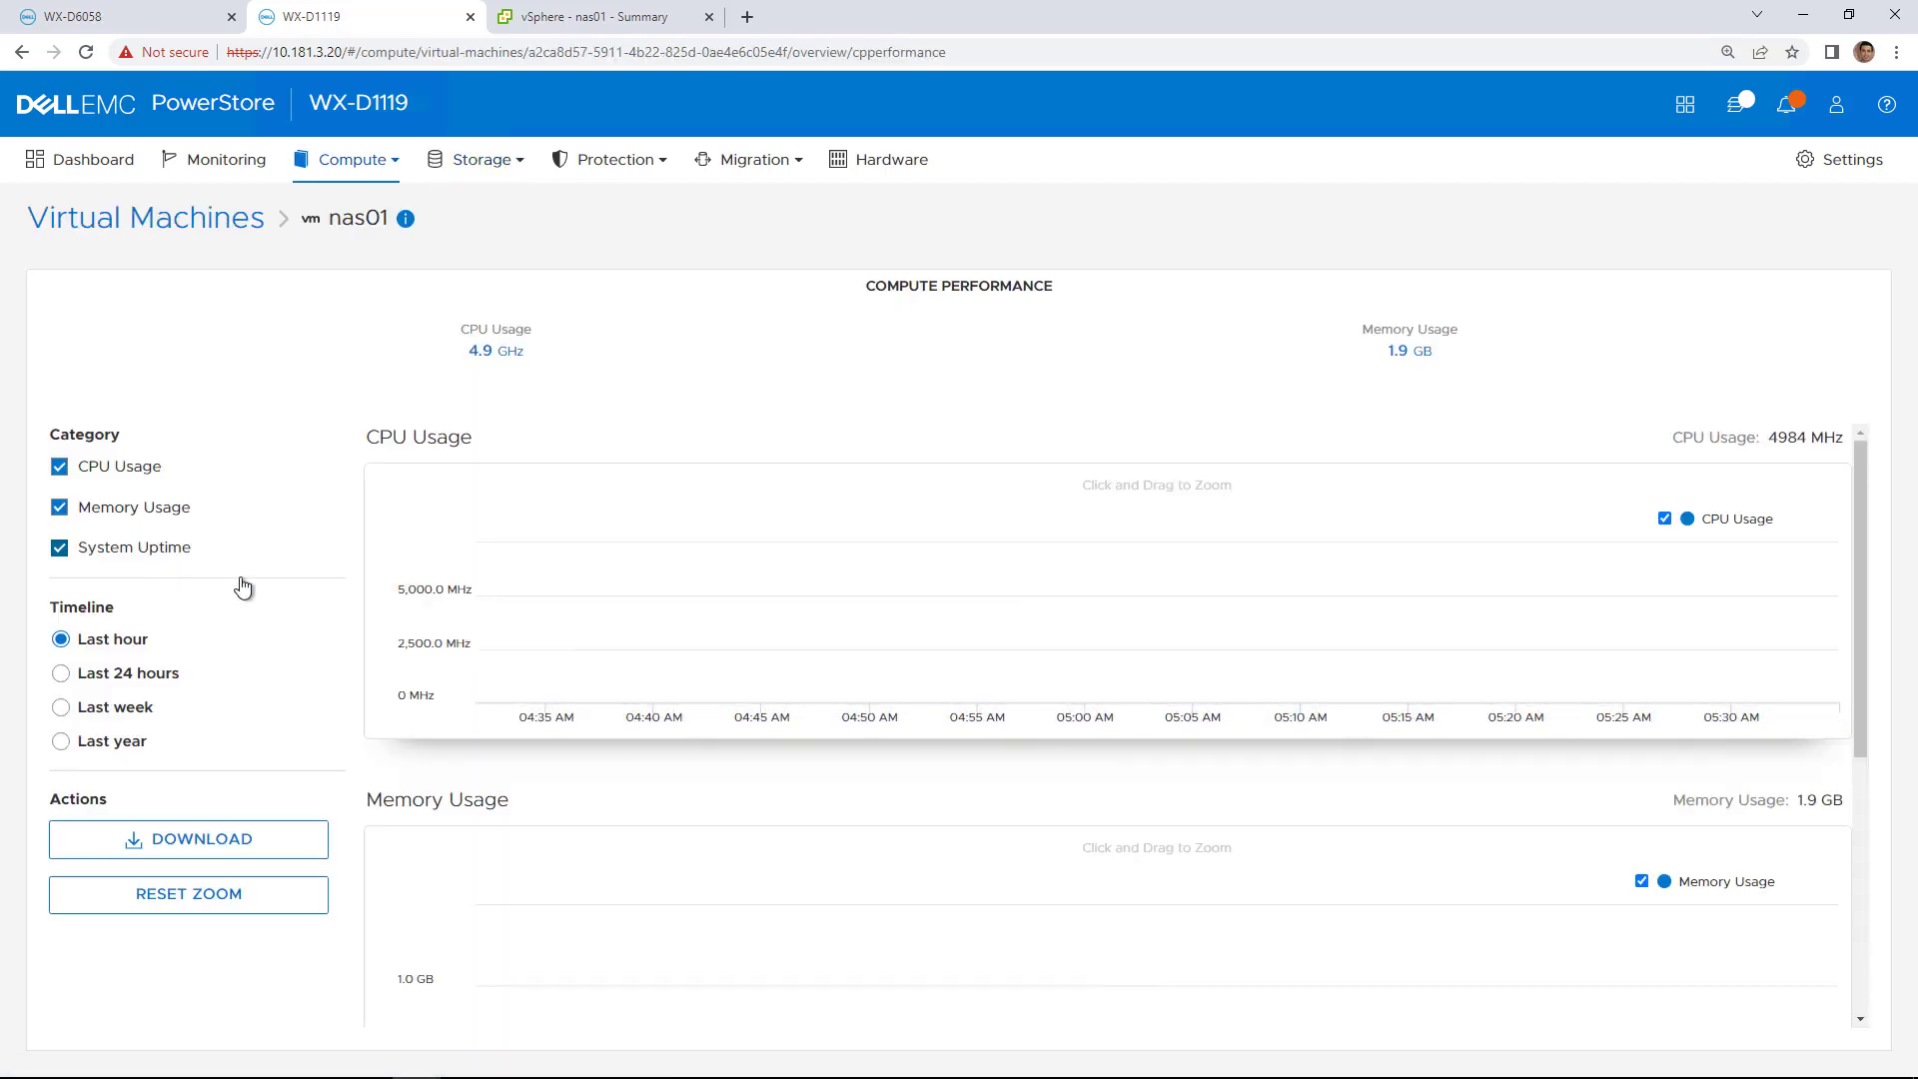
scroll(1114, 621, down, 3)
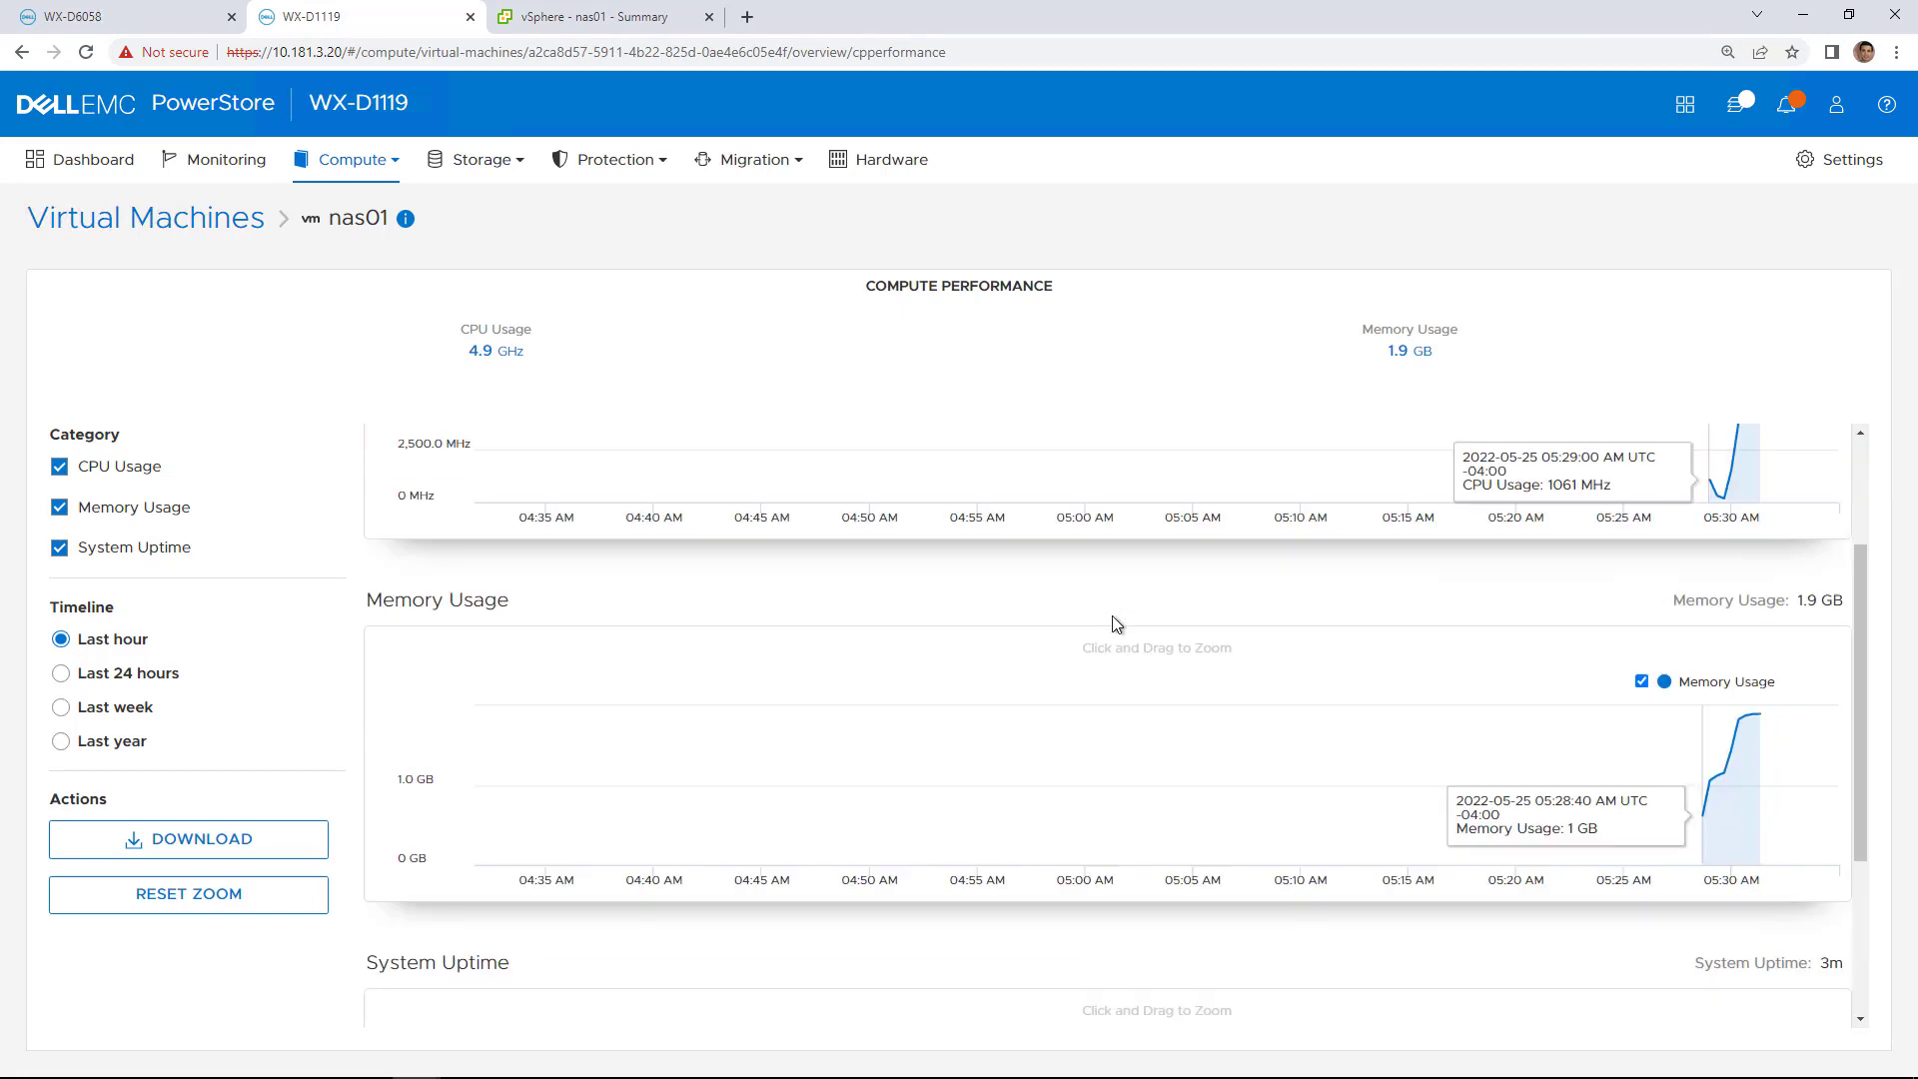
scroll(1117, 624, down, 2)
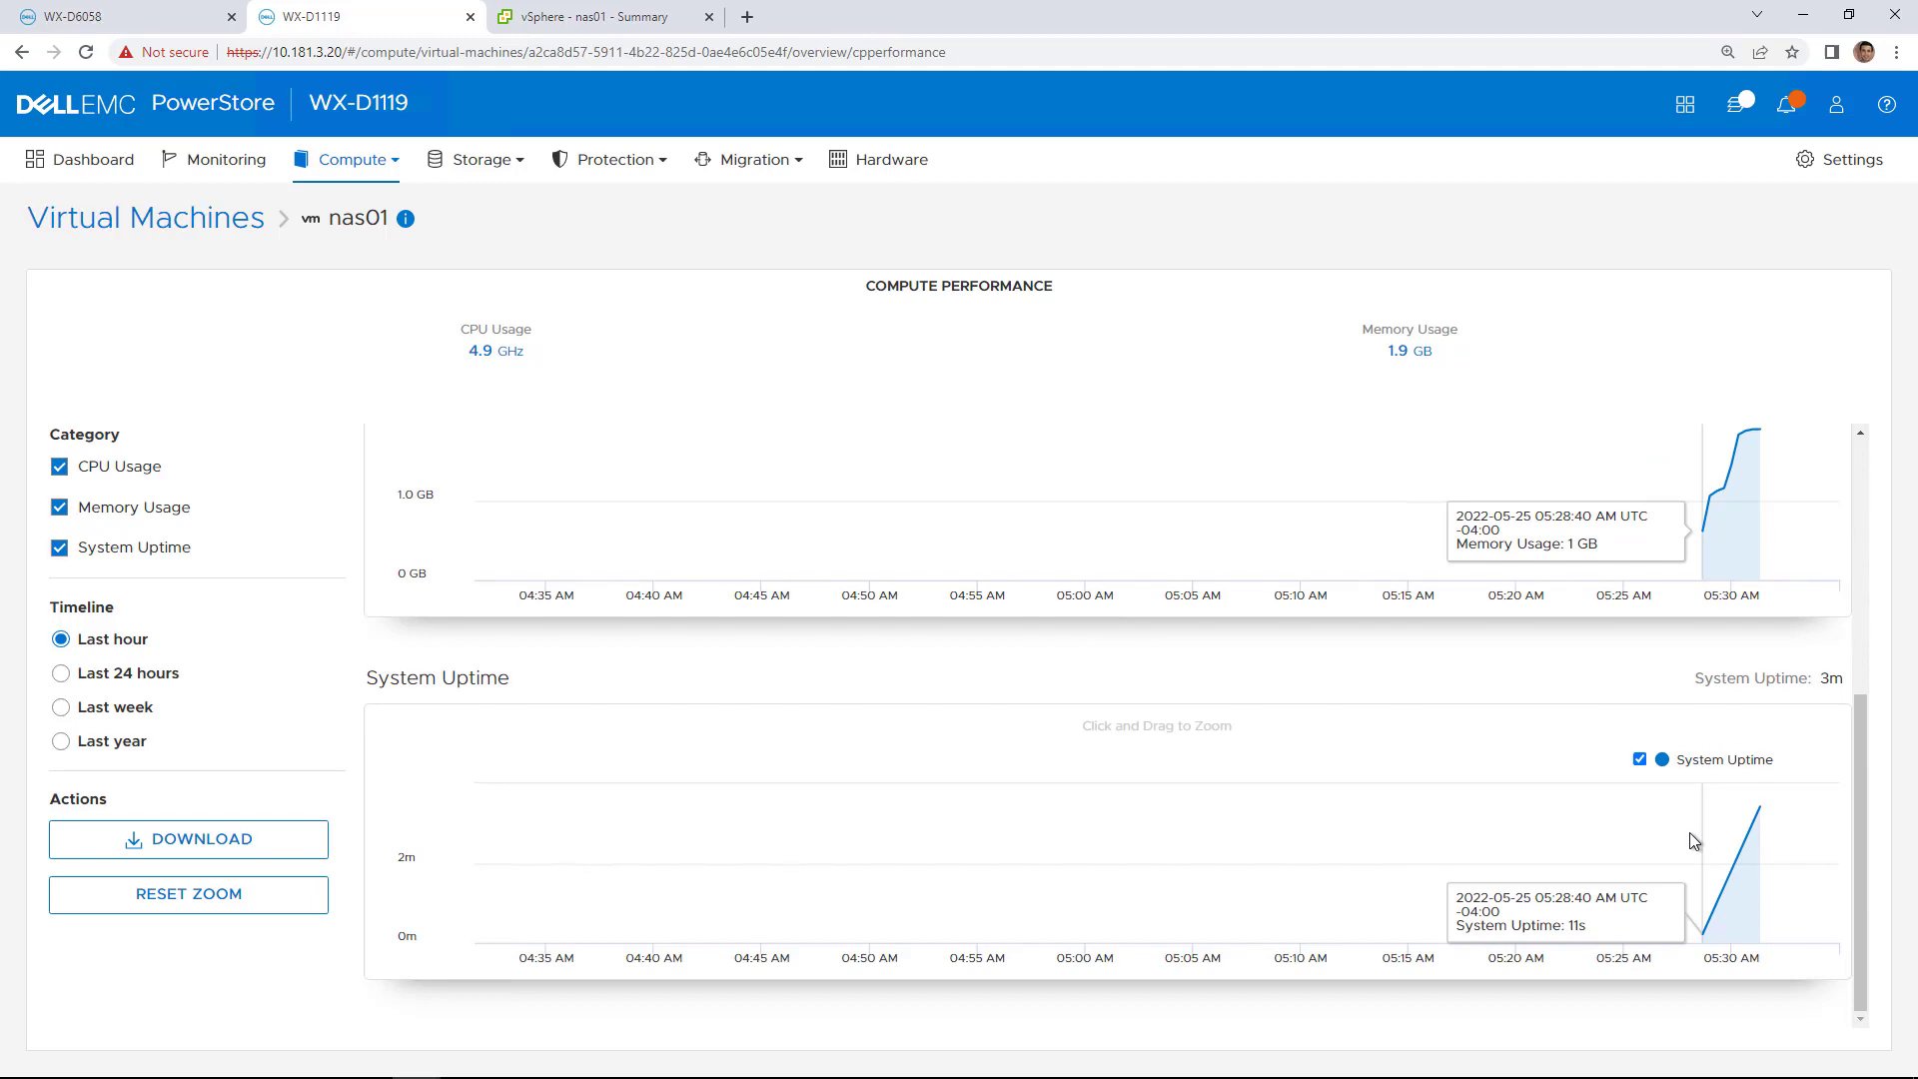
scroll(1688, 831, up, 5)
scroll(1688, 831, down, 1)
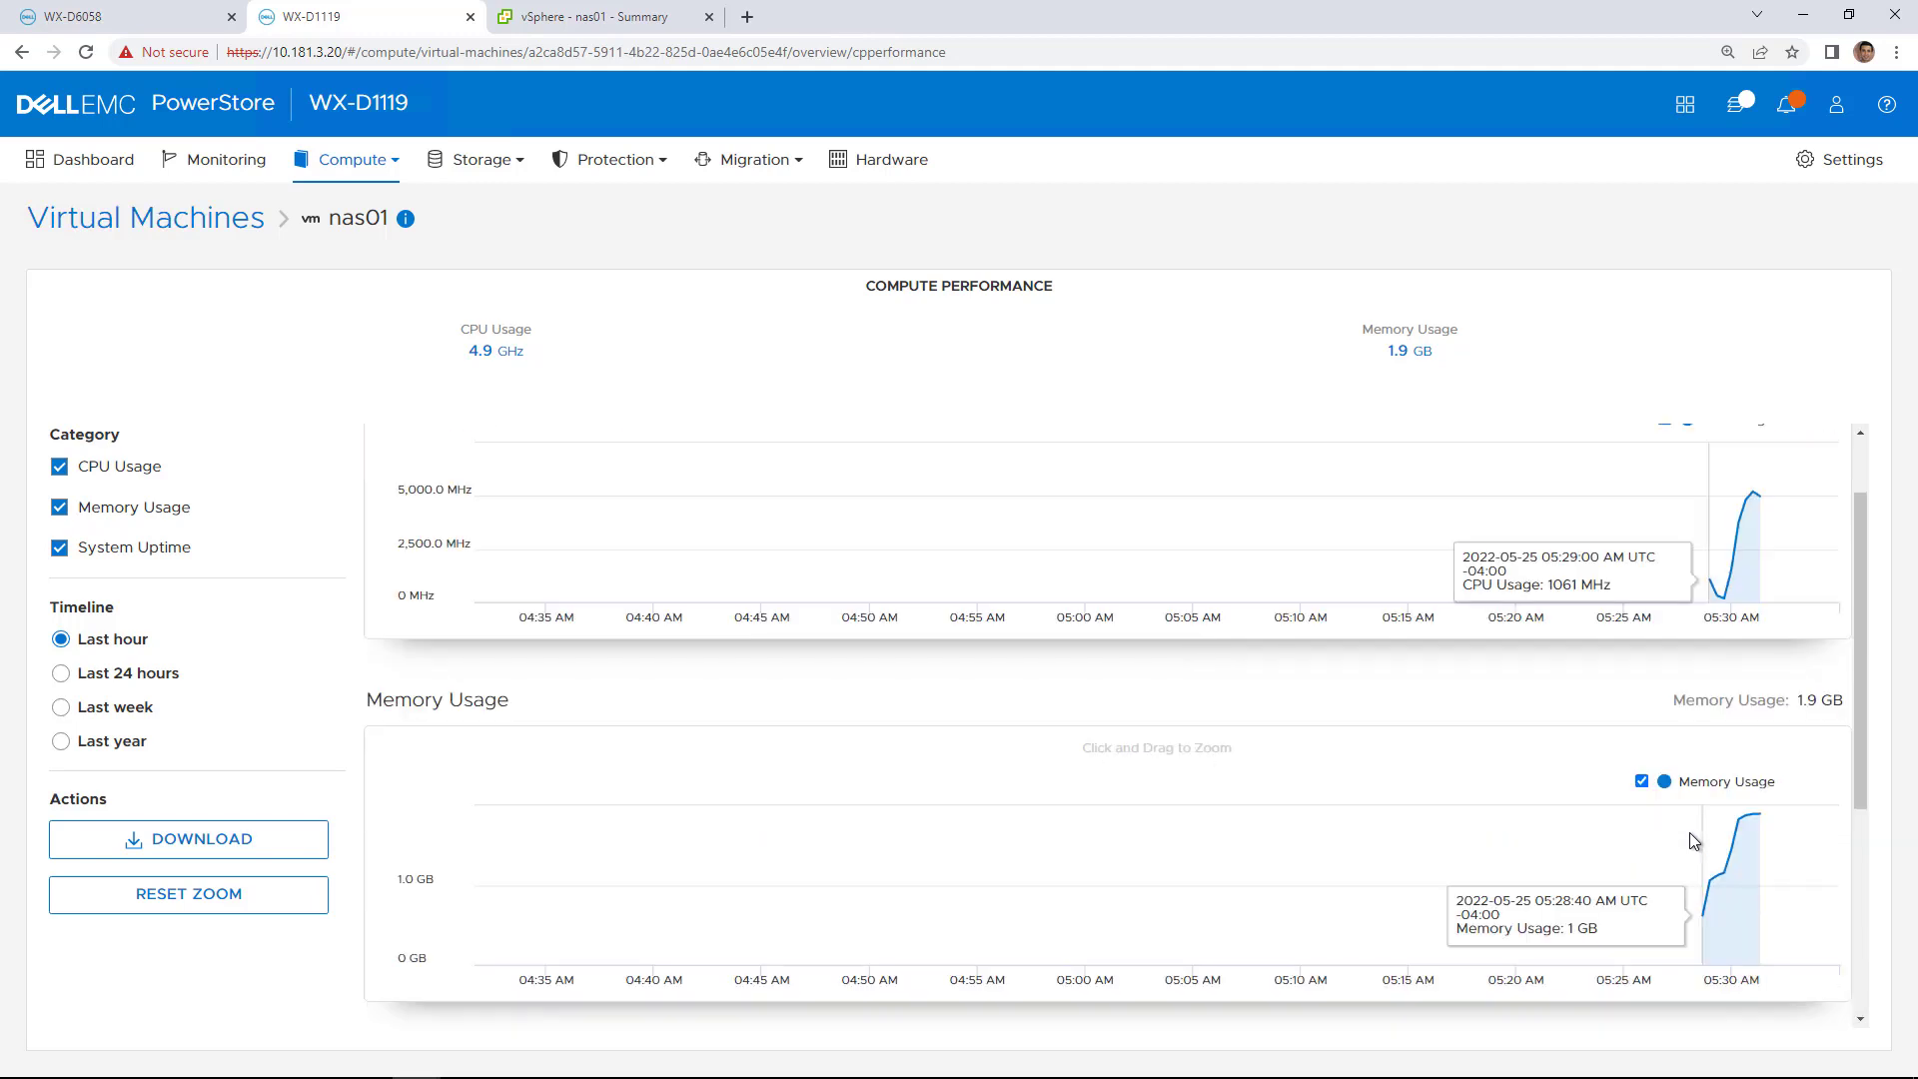